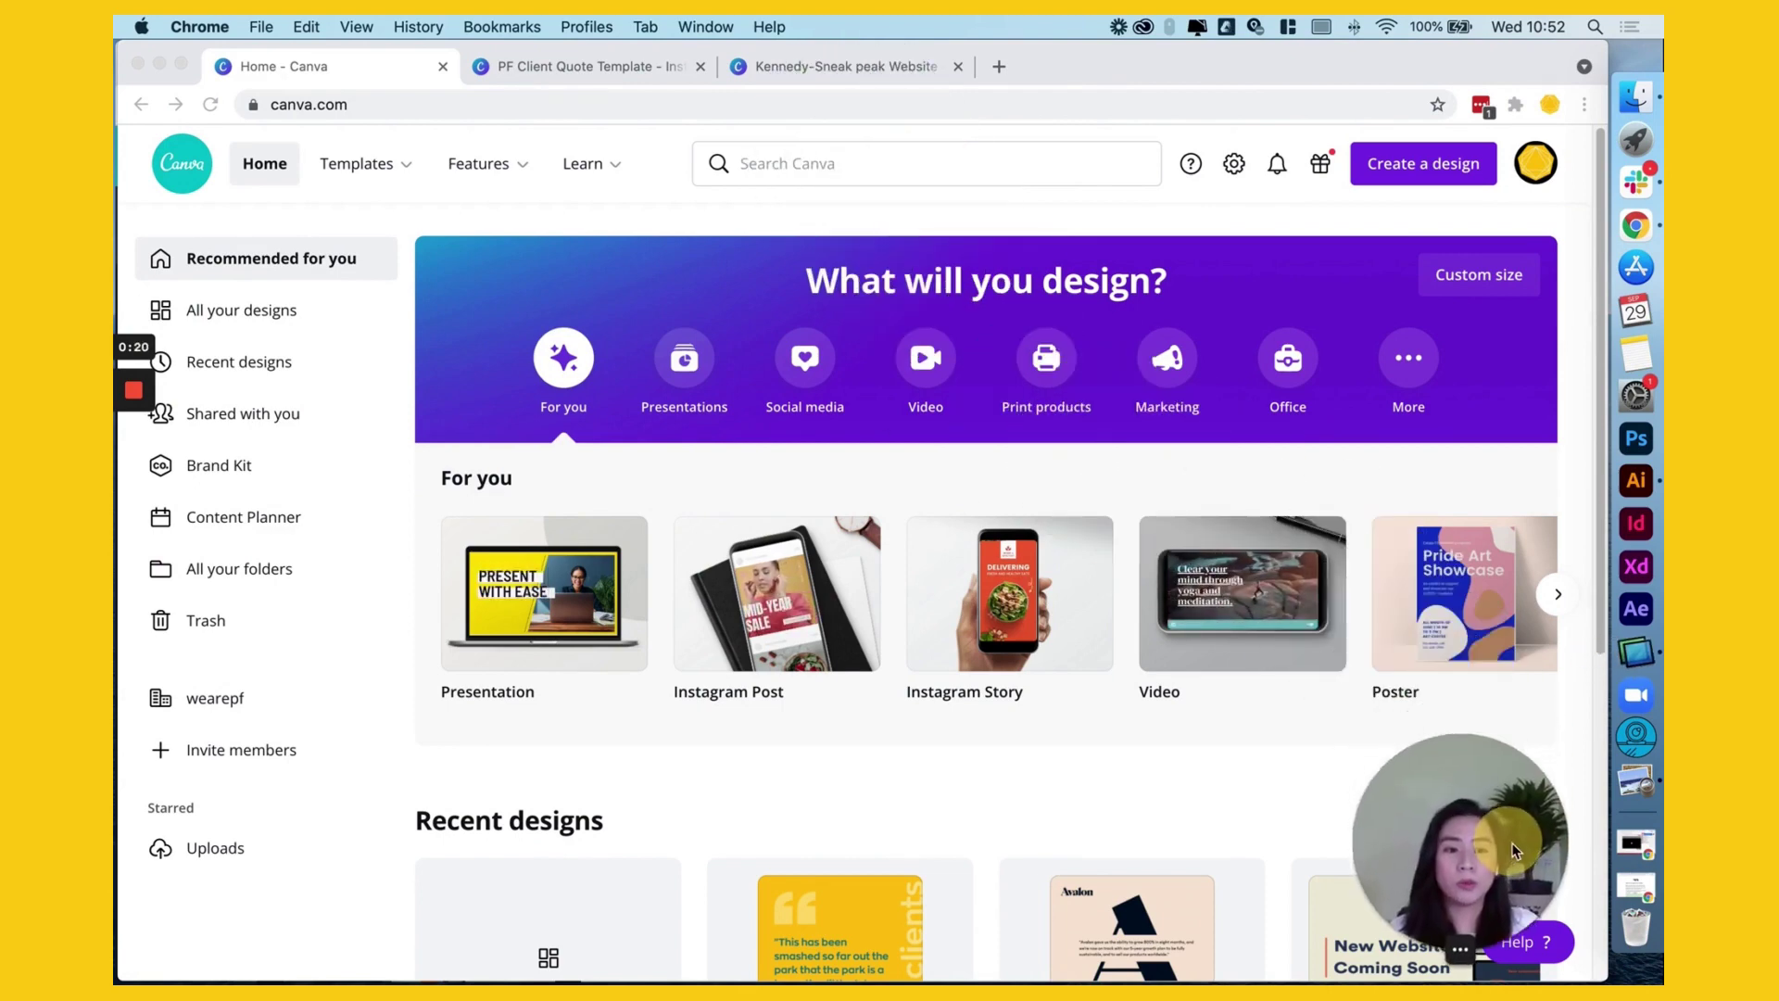
# Create a new blank Instagram Post design.
pyautogui.click(1387, 176)
pyautogui.click(1384, 176)
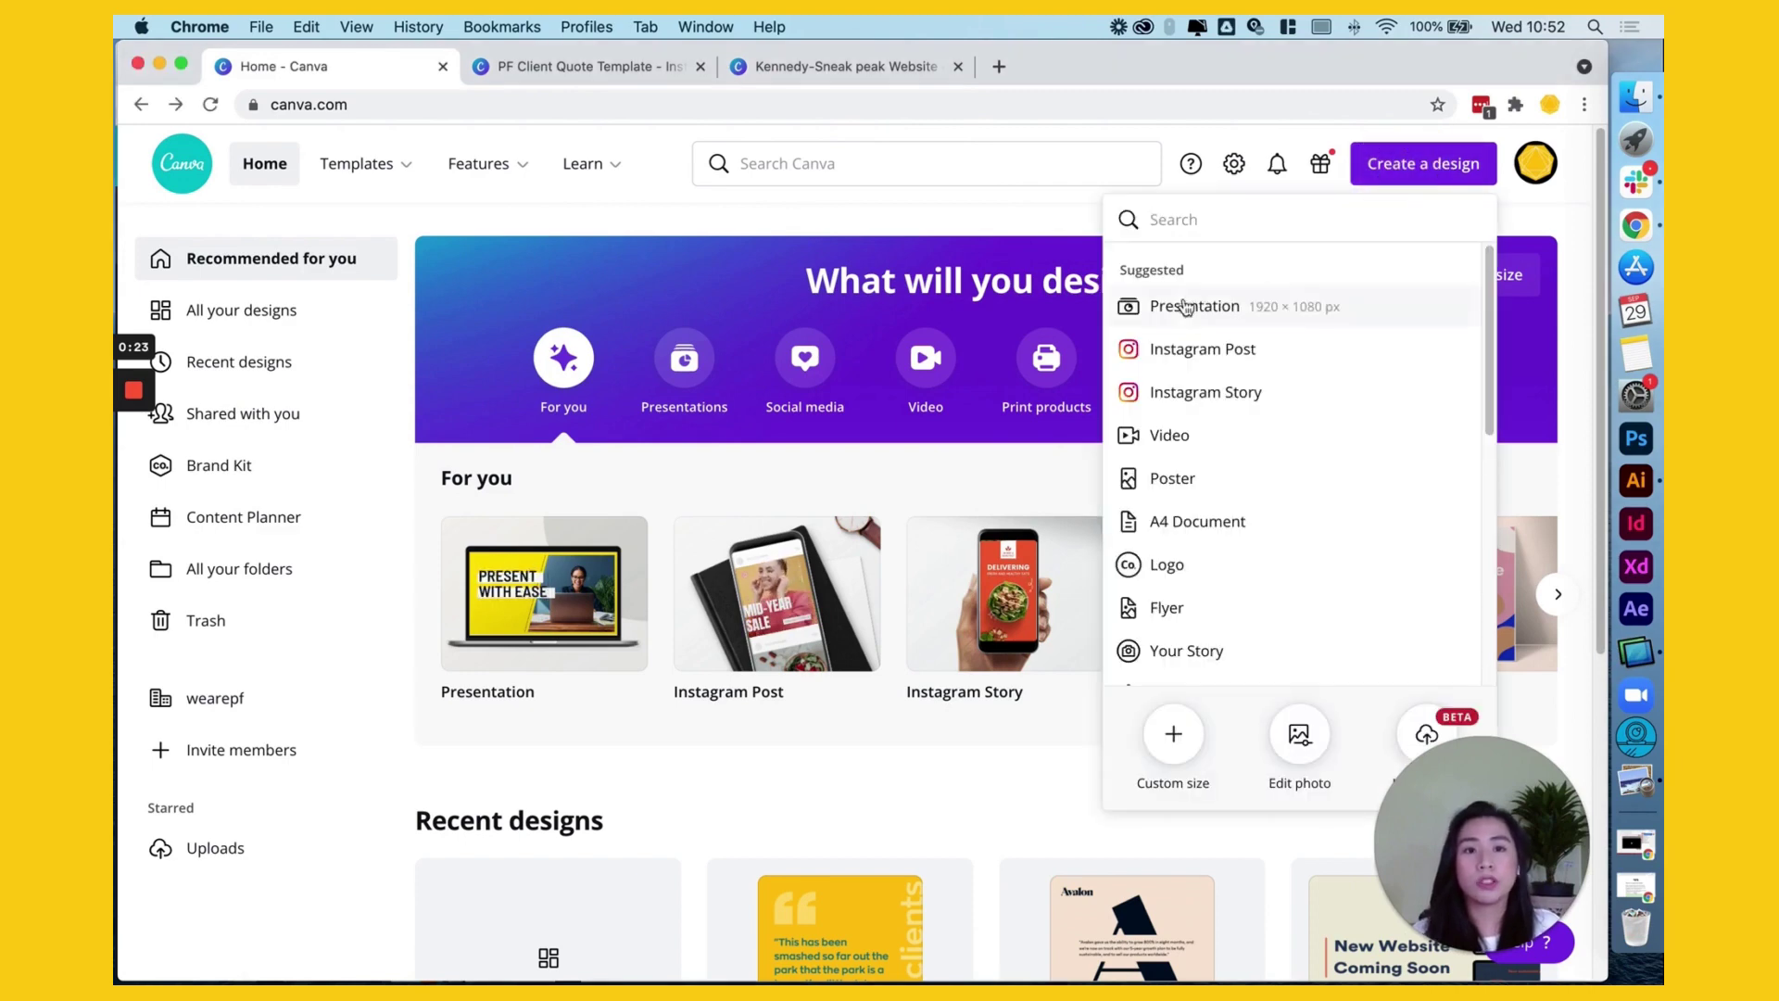
pyautogui.click(1195, 352)
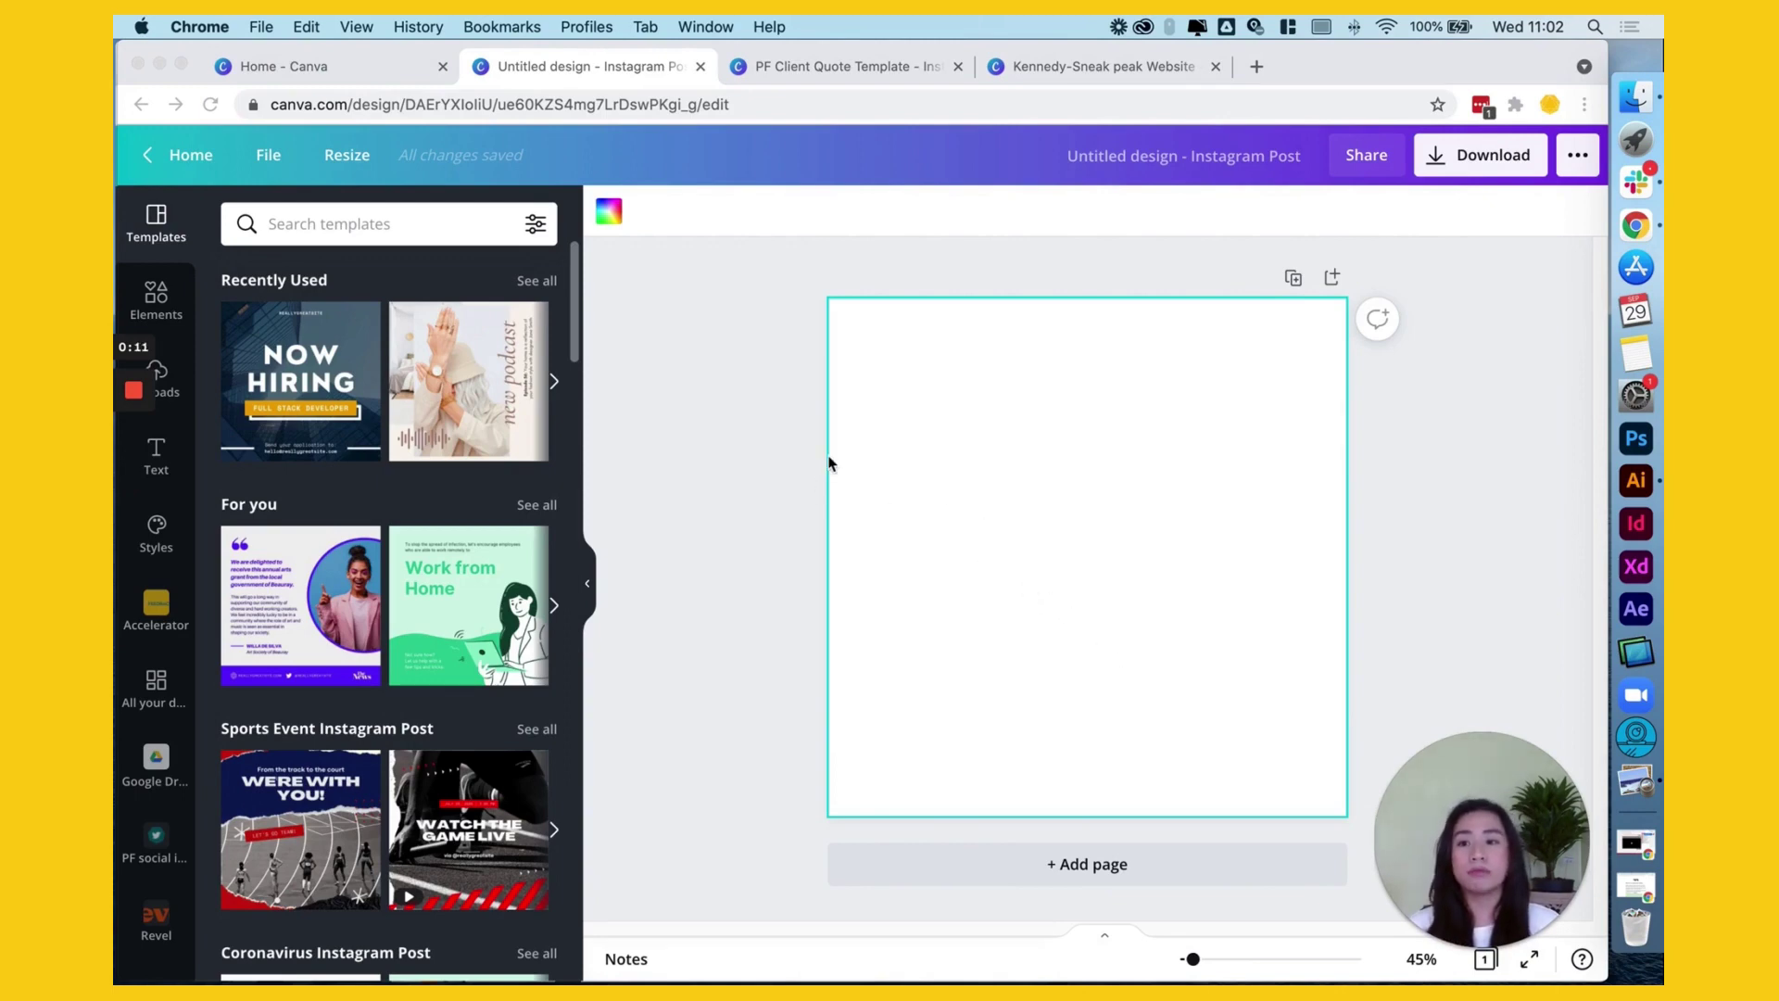
# Open the custom colour picker for the blank page's background and go to its hex code.
pyautogui.click(757, 407)
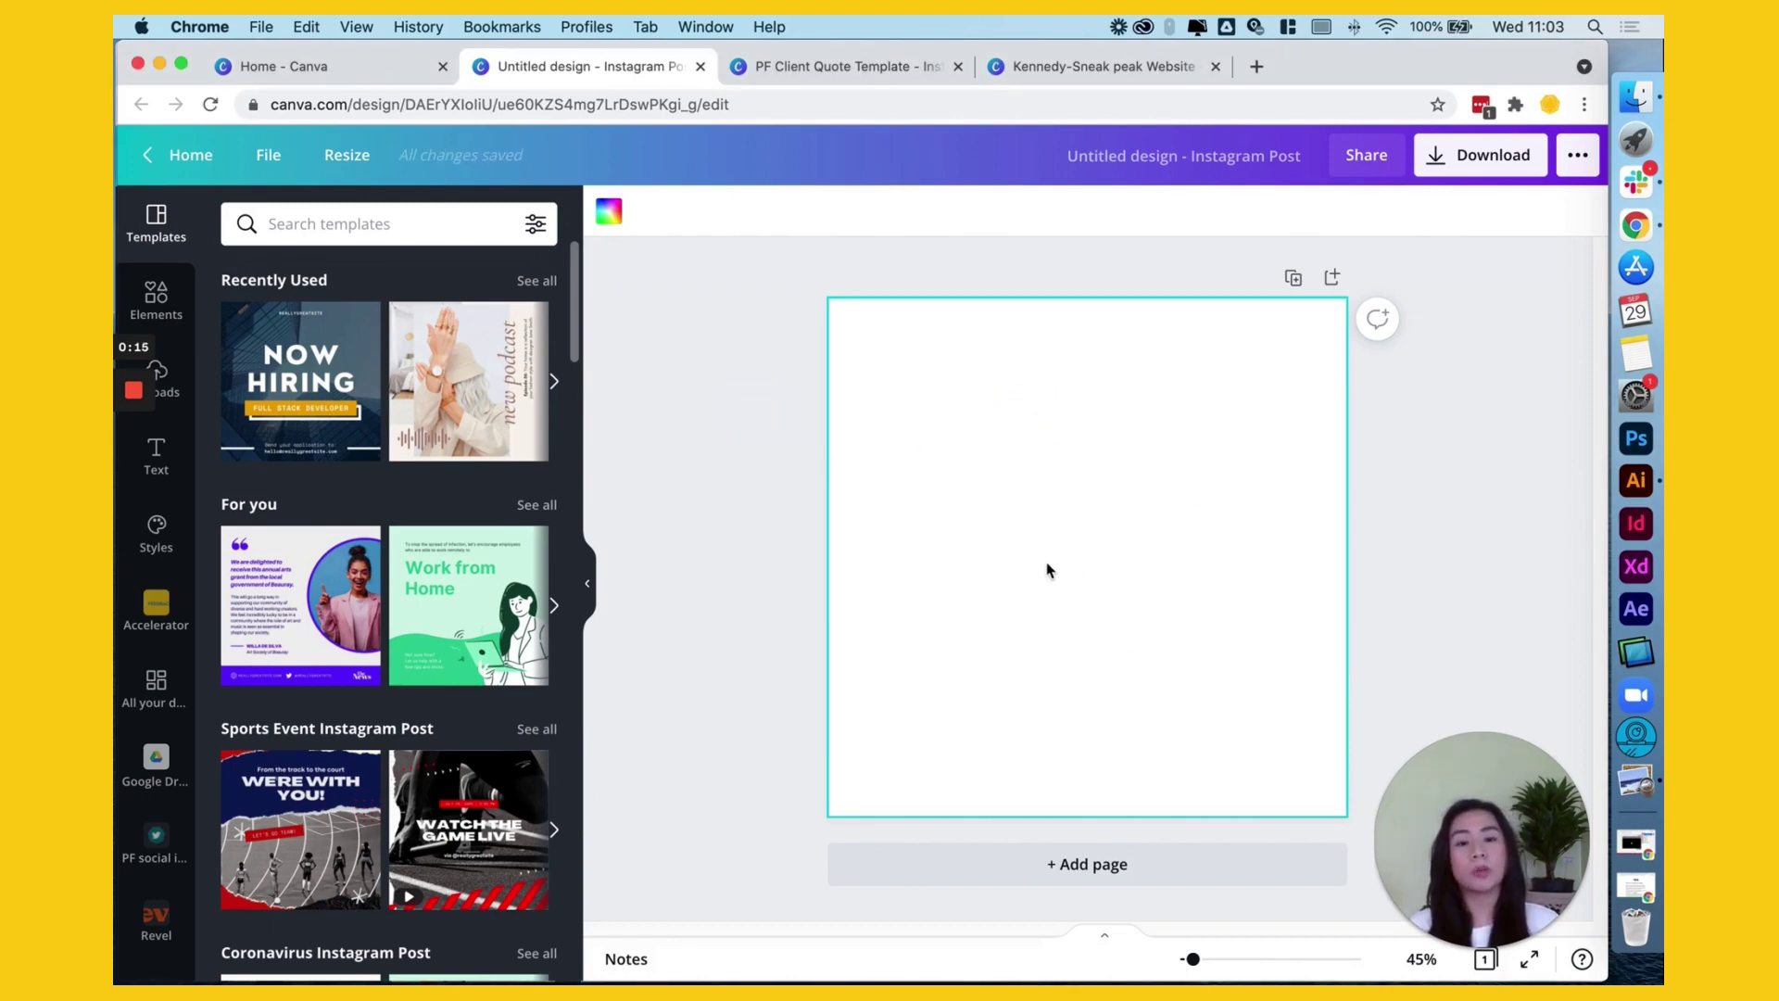
pyautogui.click(611, 215)
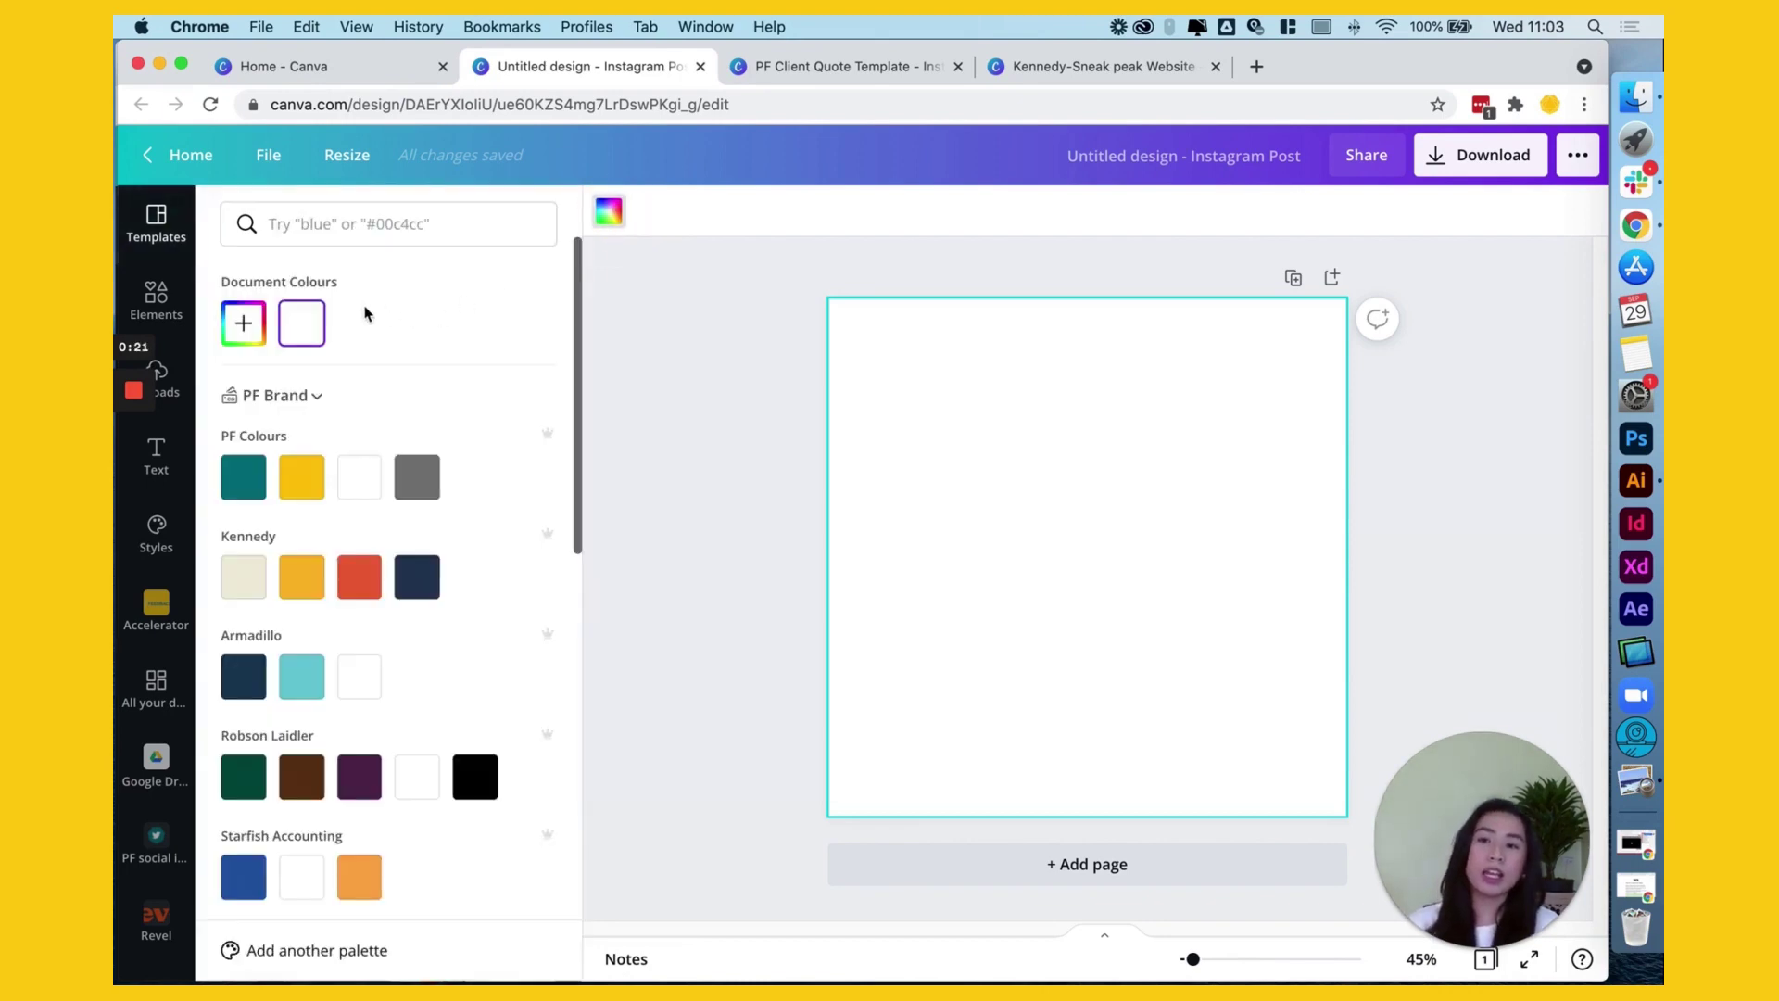
pyautogui.click(245, 329)
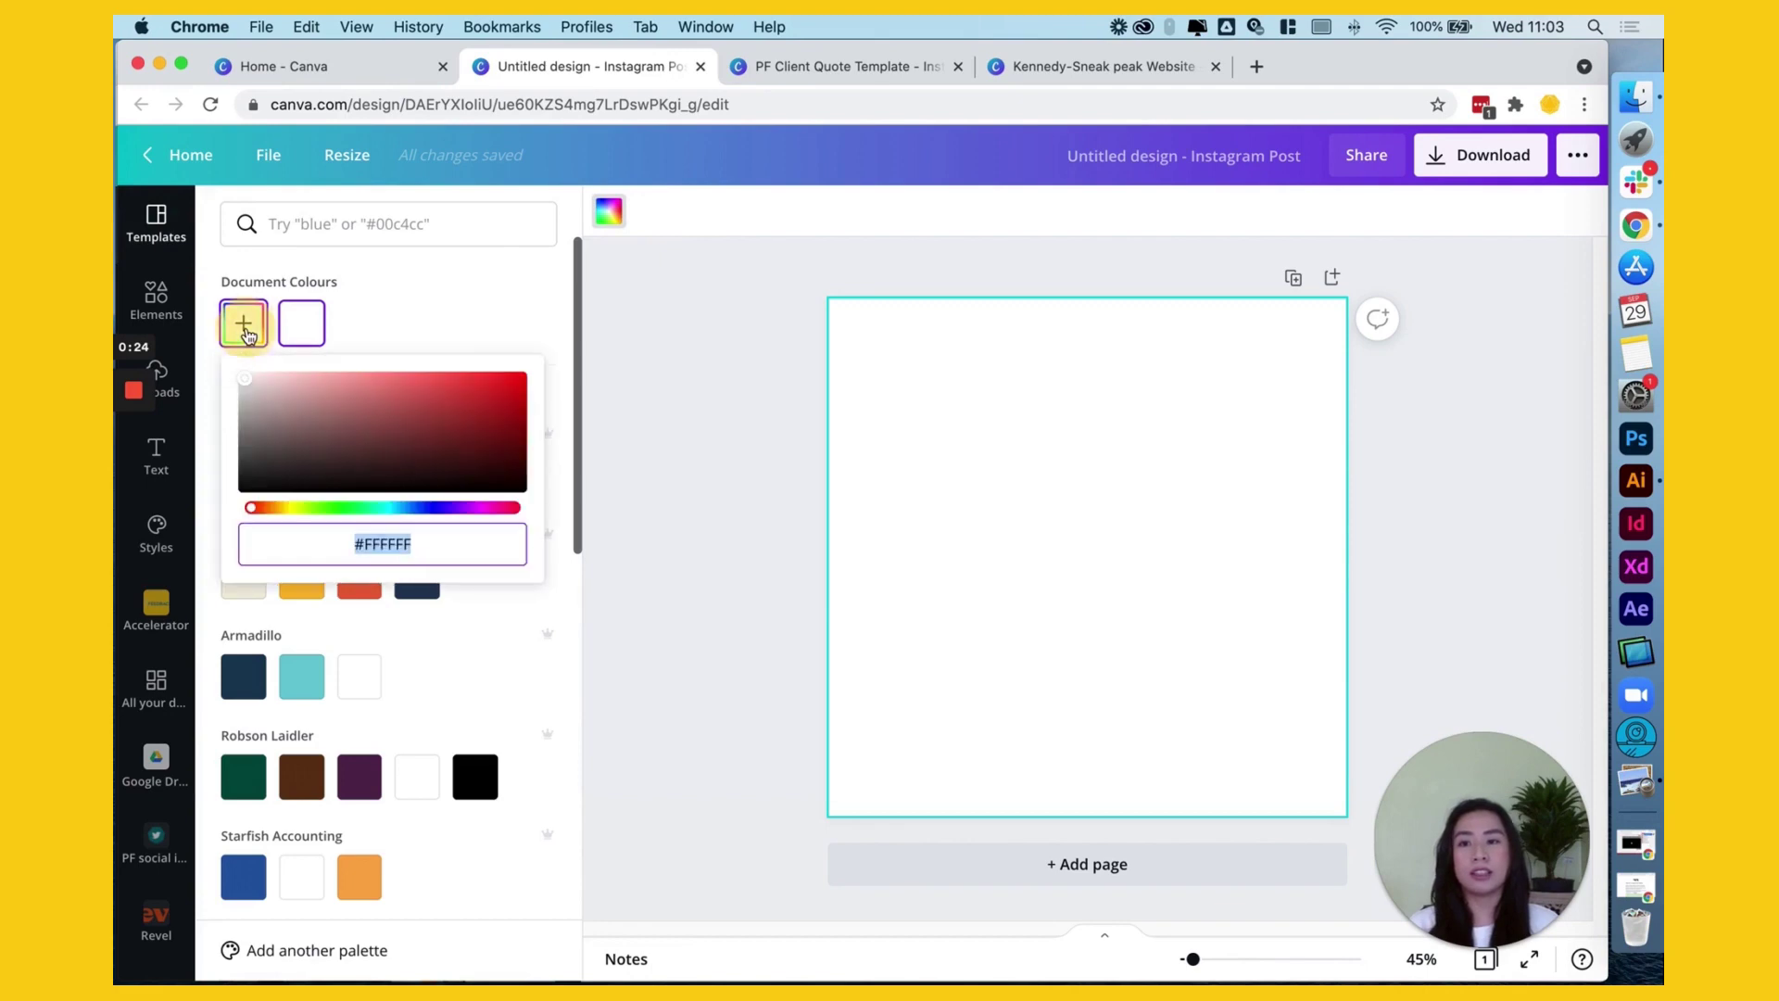
pyautogui.click(399, 545)
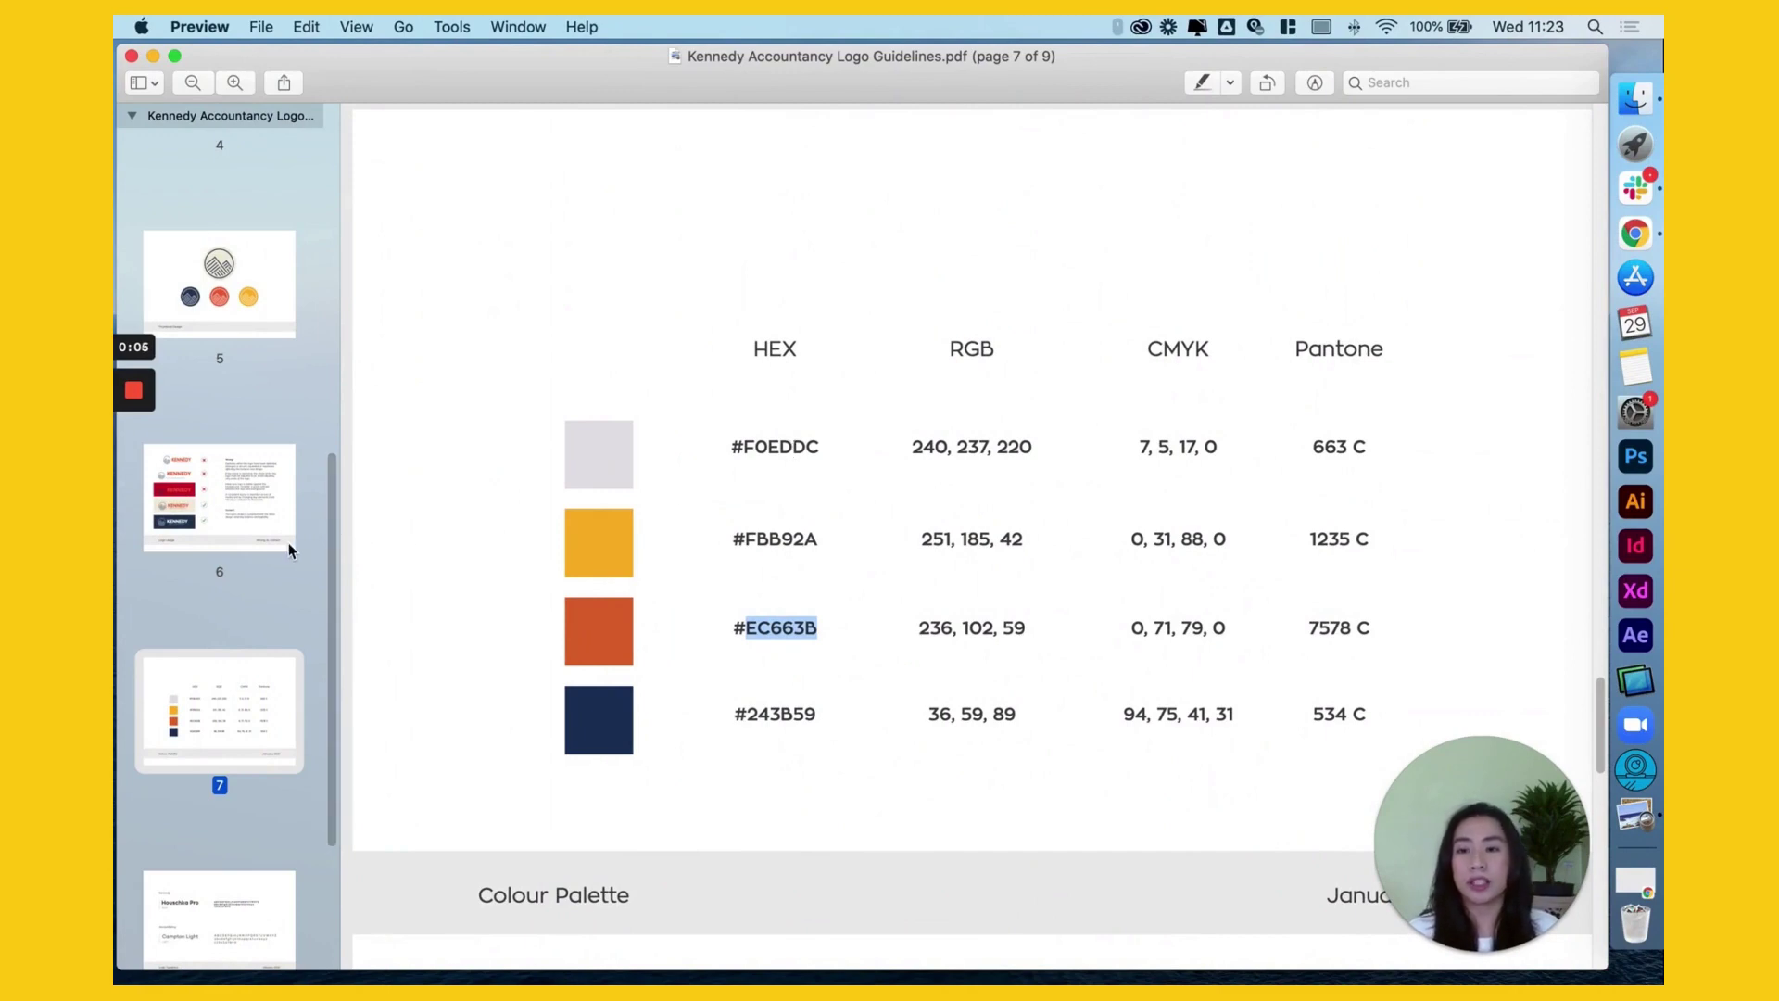
# Look through the Kennedy Accountancy Logo Guidelines PDF in Preview and go to the Colour Palette on page 7.
pyautogui.scroll(10, 288, 552)
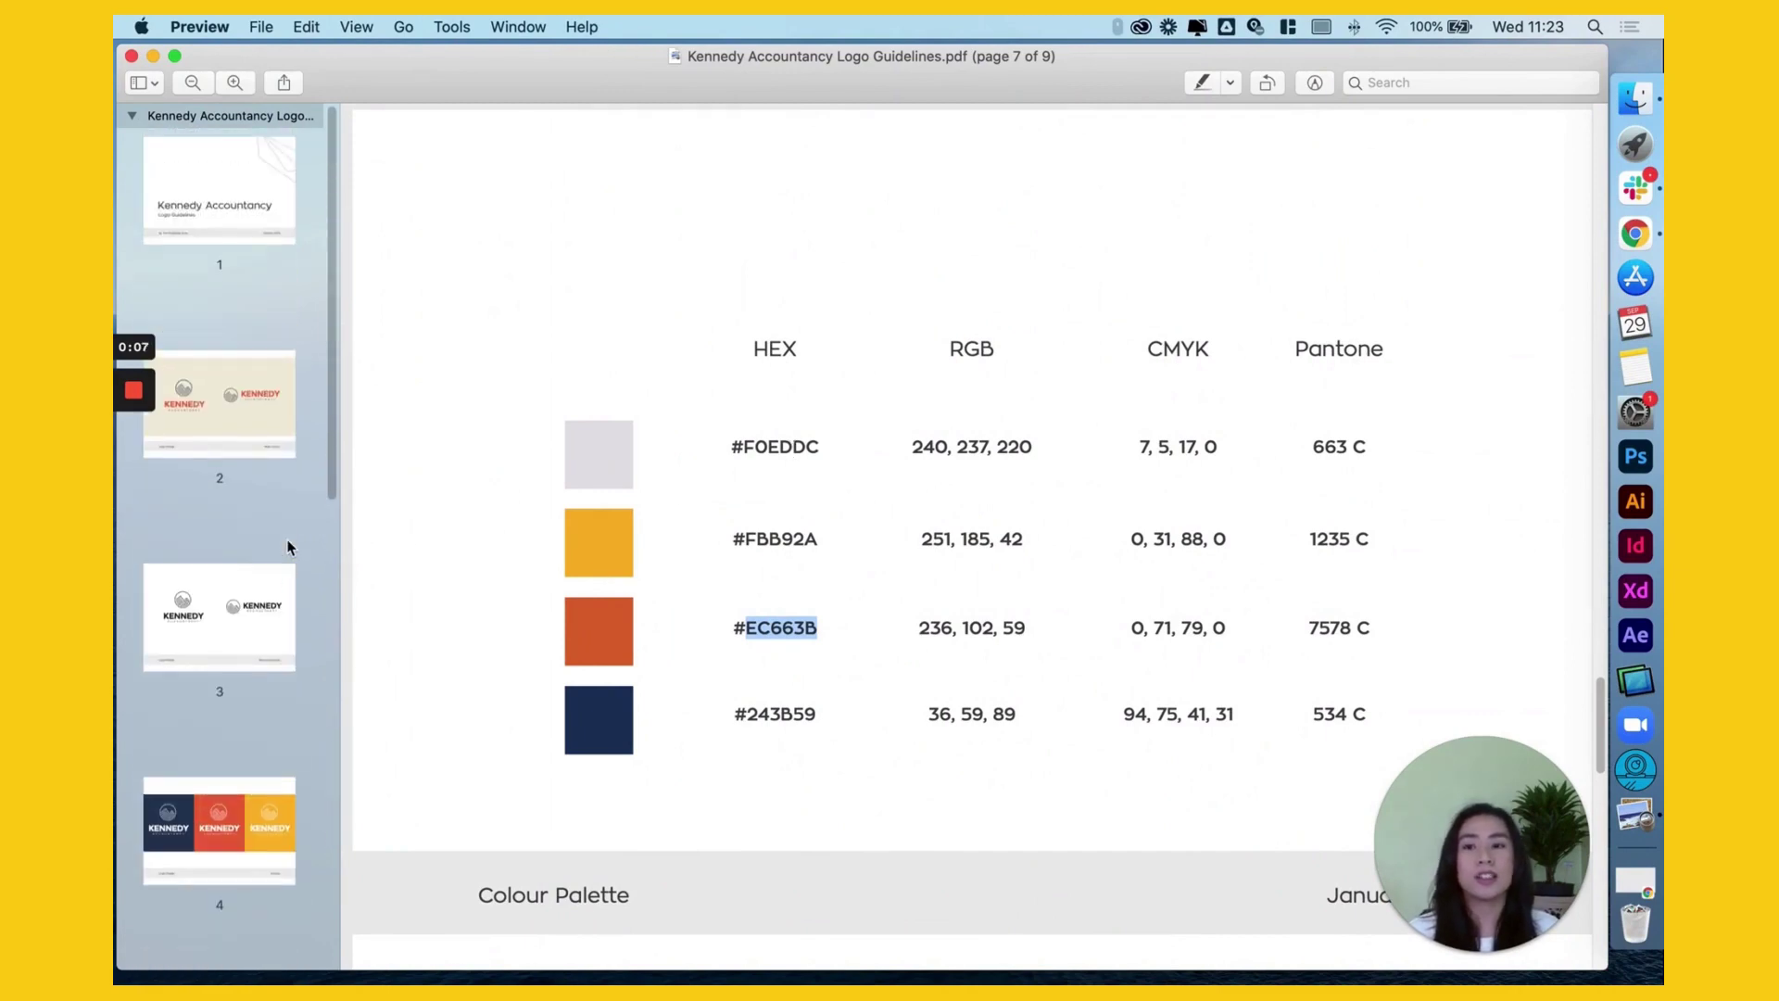
pyautogui.click(248, 201)
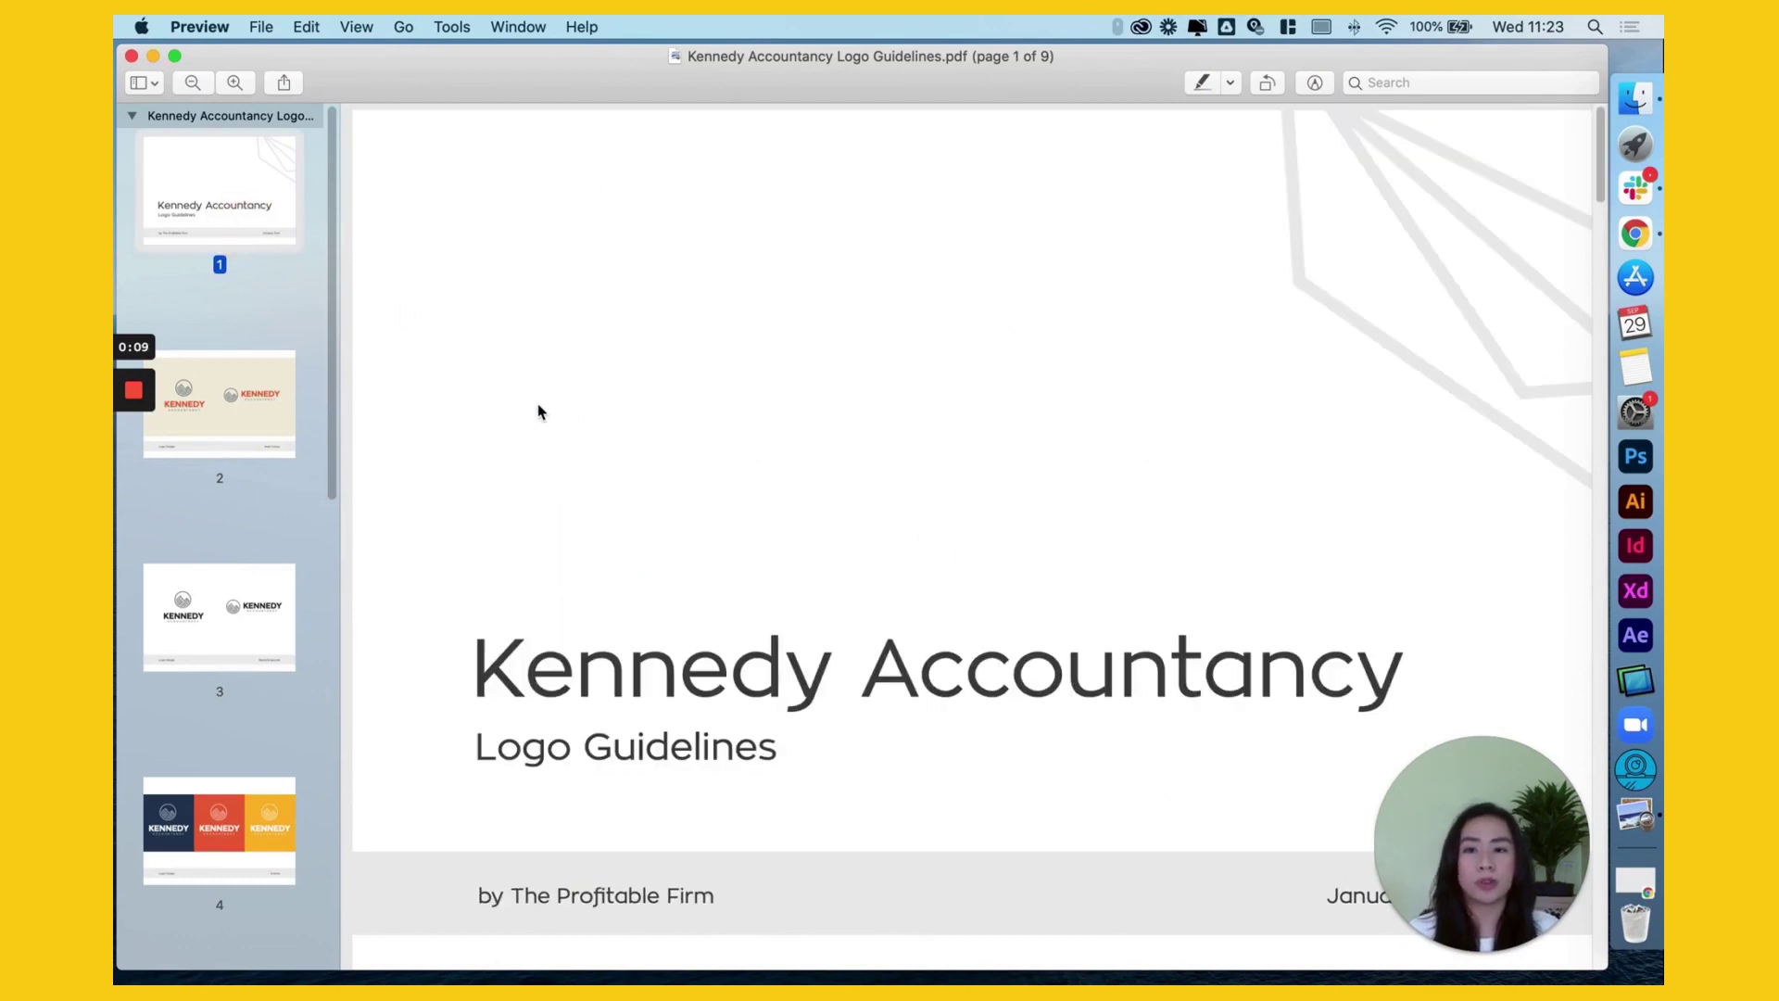
pyautogui.click(247, 398)
pyautogui.scroll(-10, 271, 637)
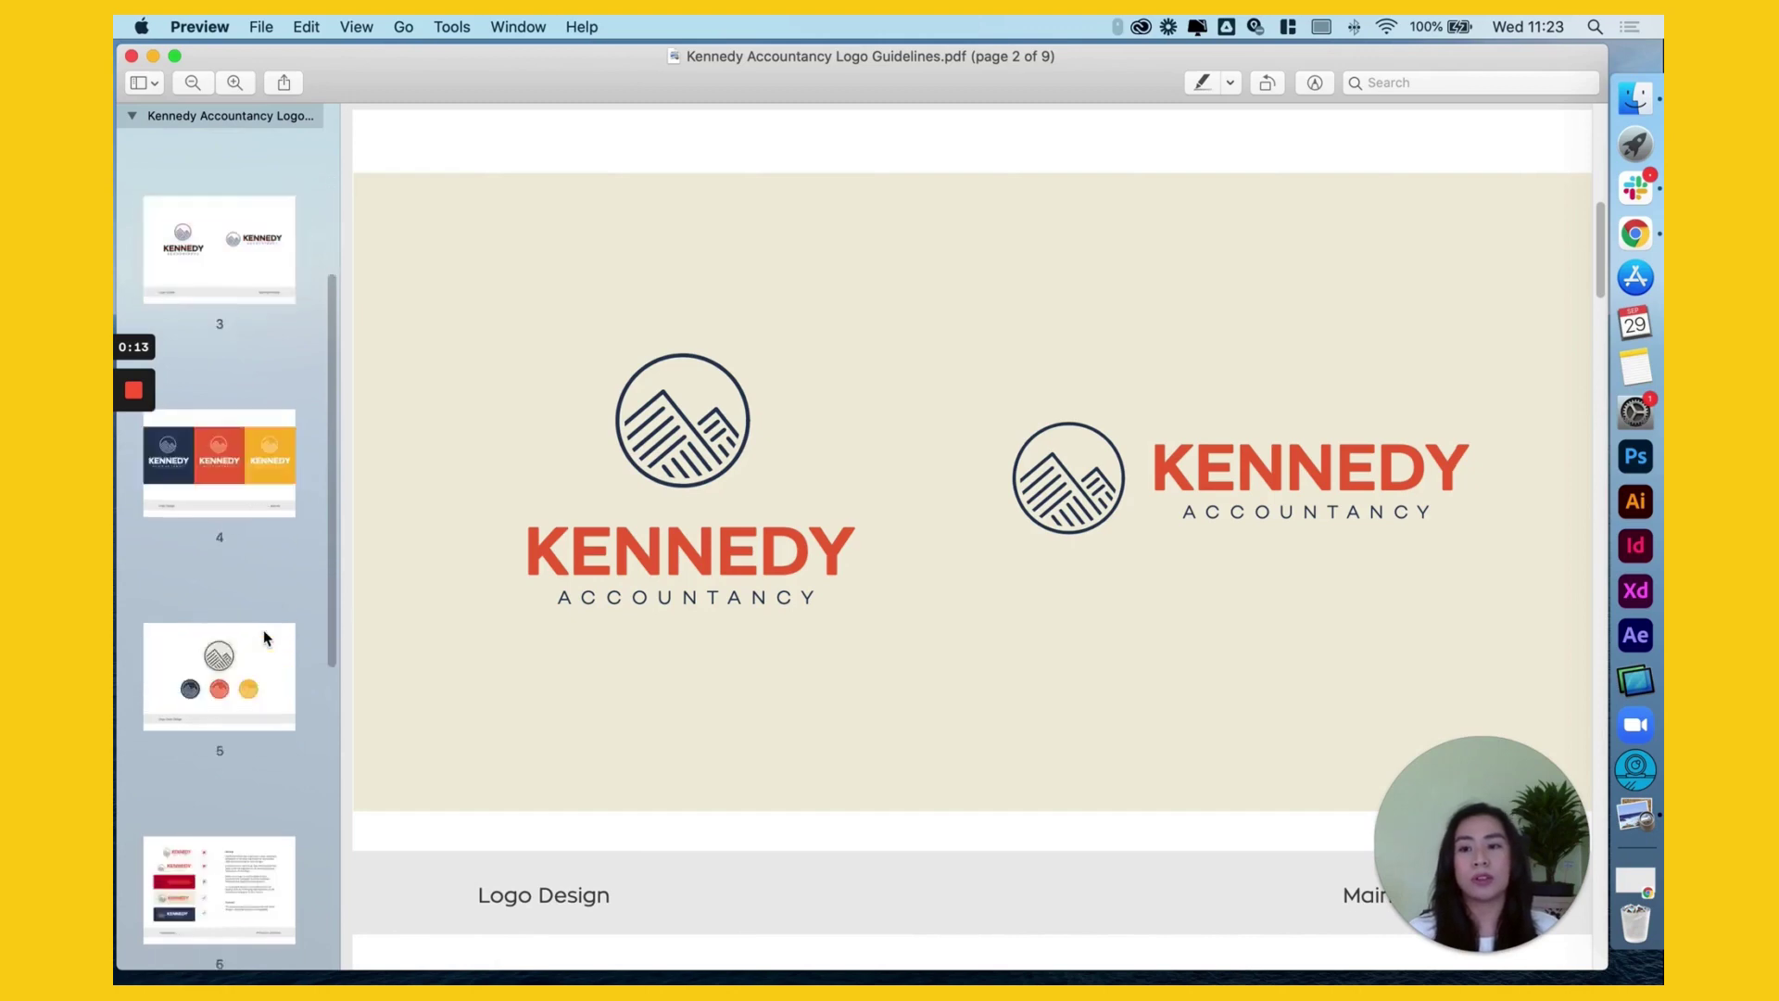
pyautogui.scroll(-3, 264, 637)
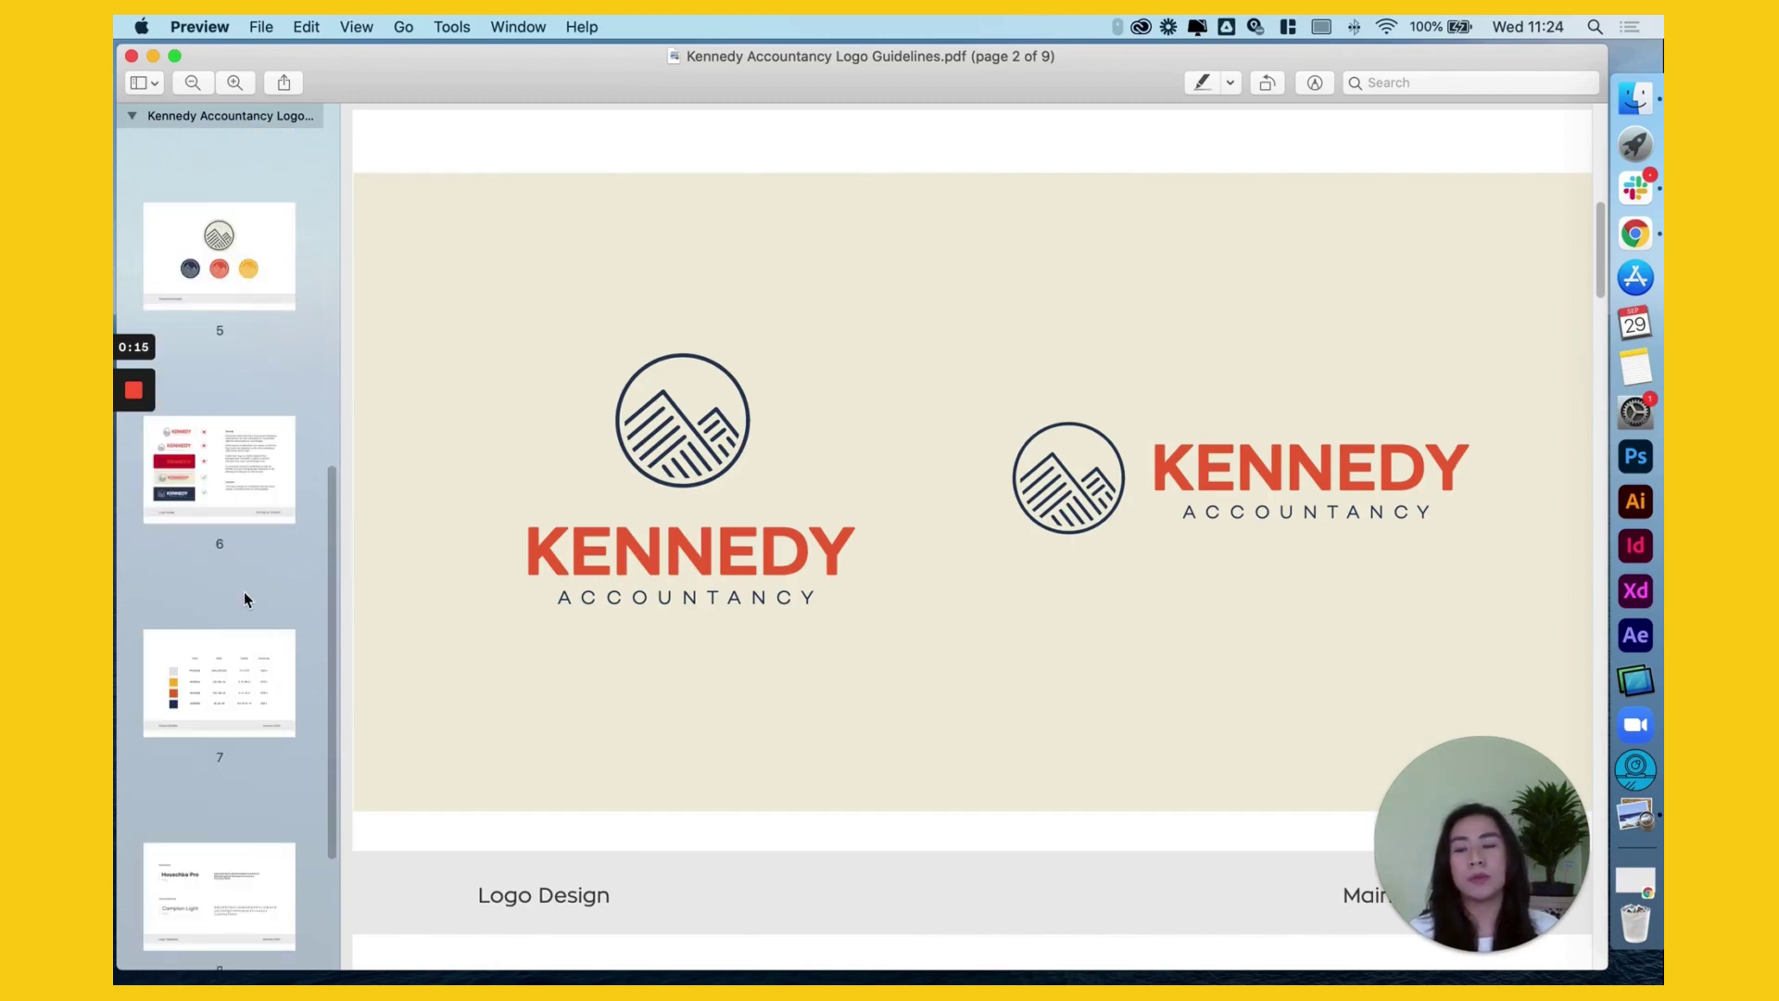
pyautogui.click(259, 663)
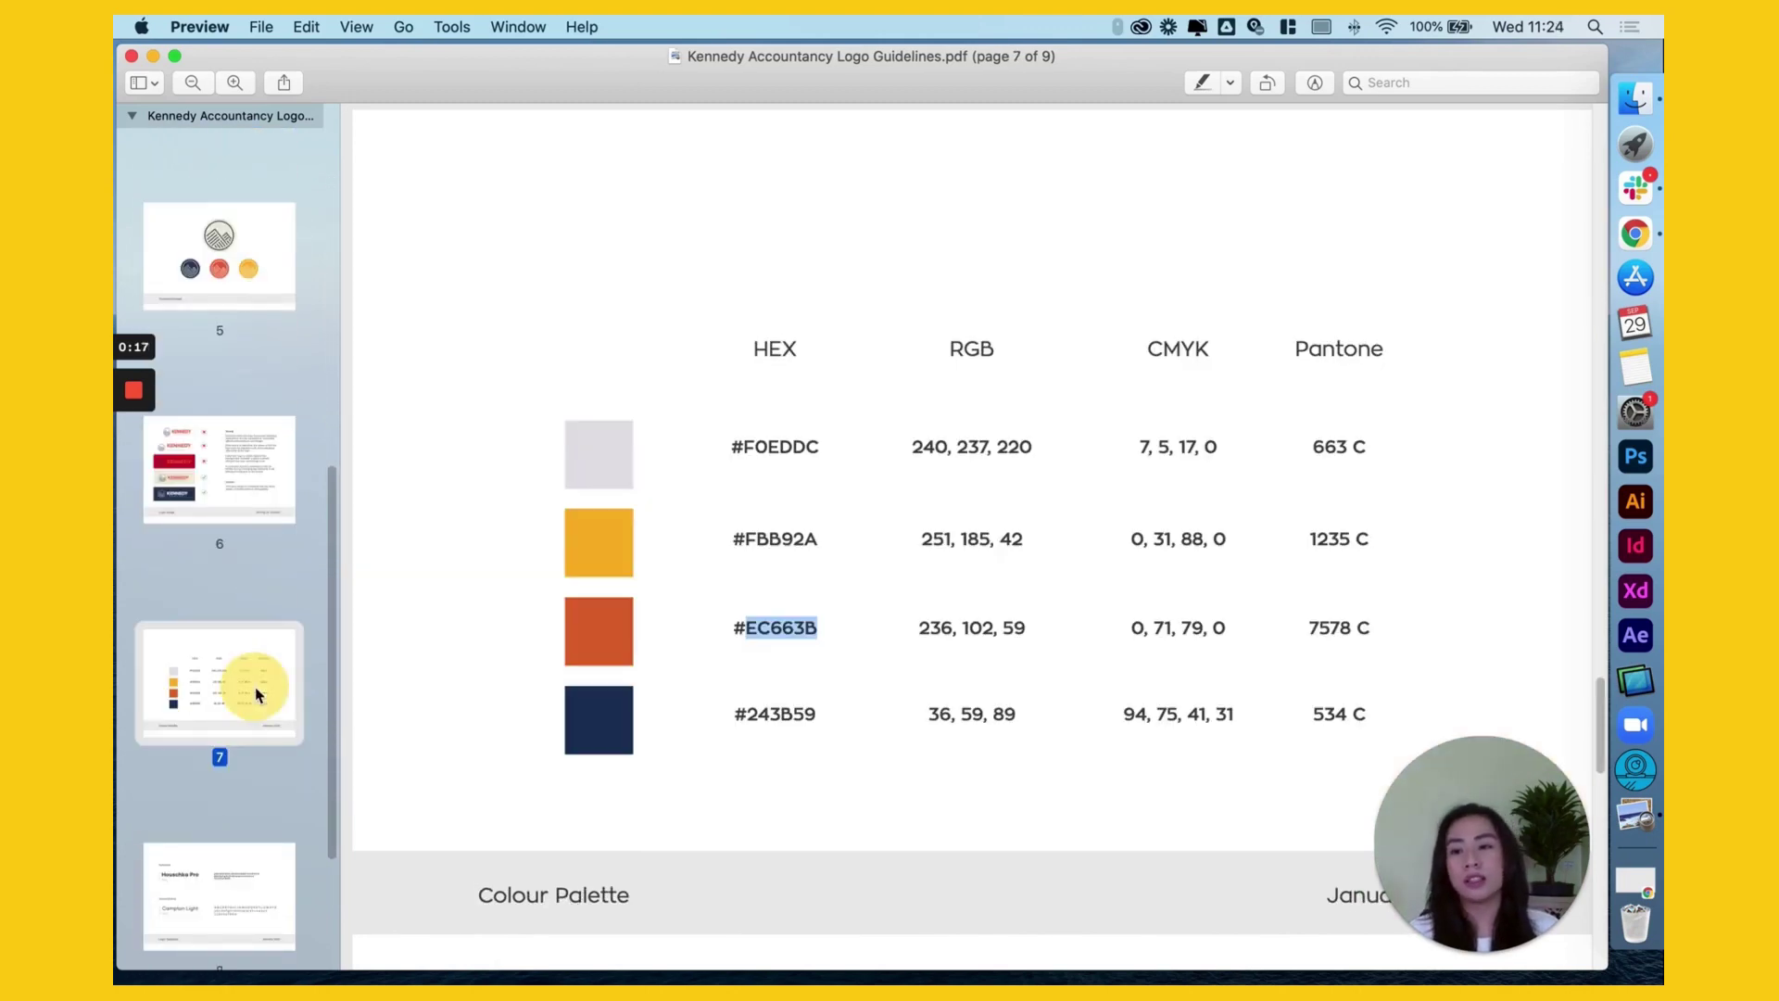
# Copy the first colour's hex code F0EDDC from the Colour Palette page and switch back to the Canva design.
pyautogui.click(773, 448)
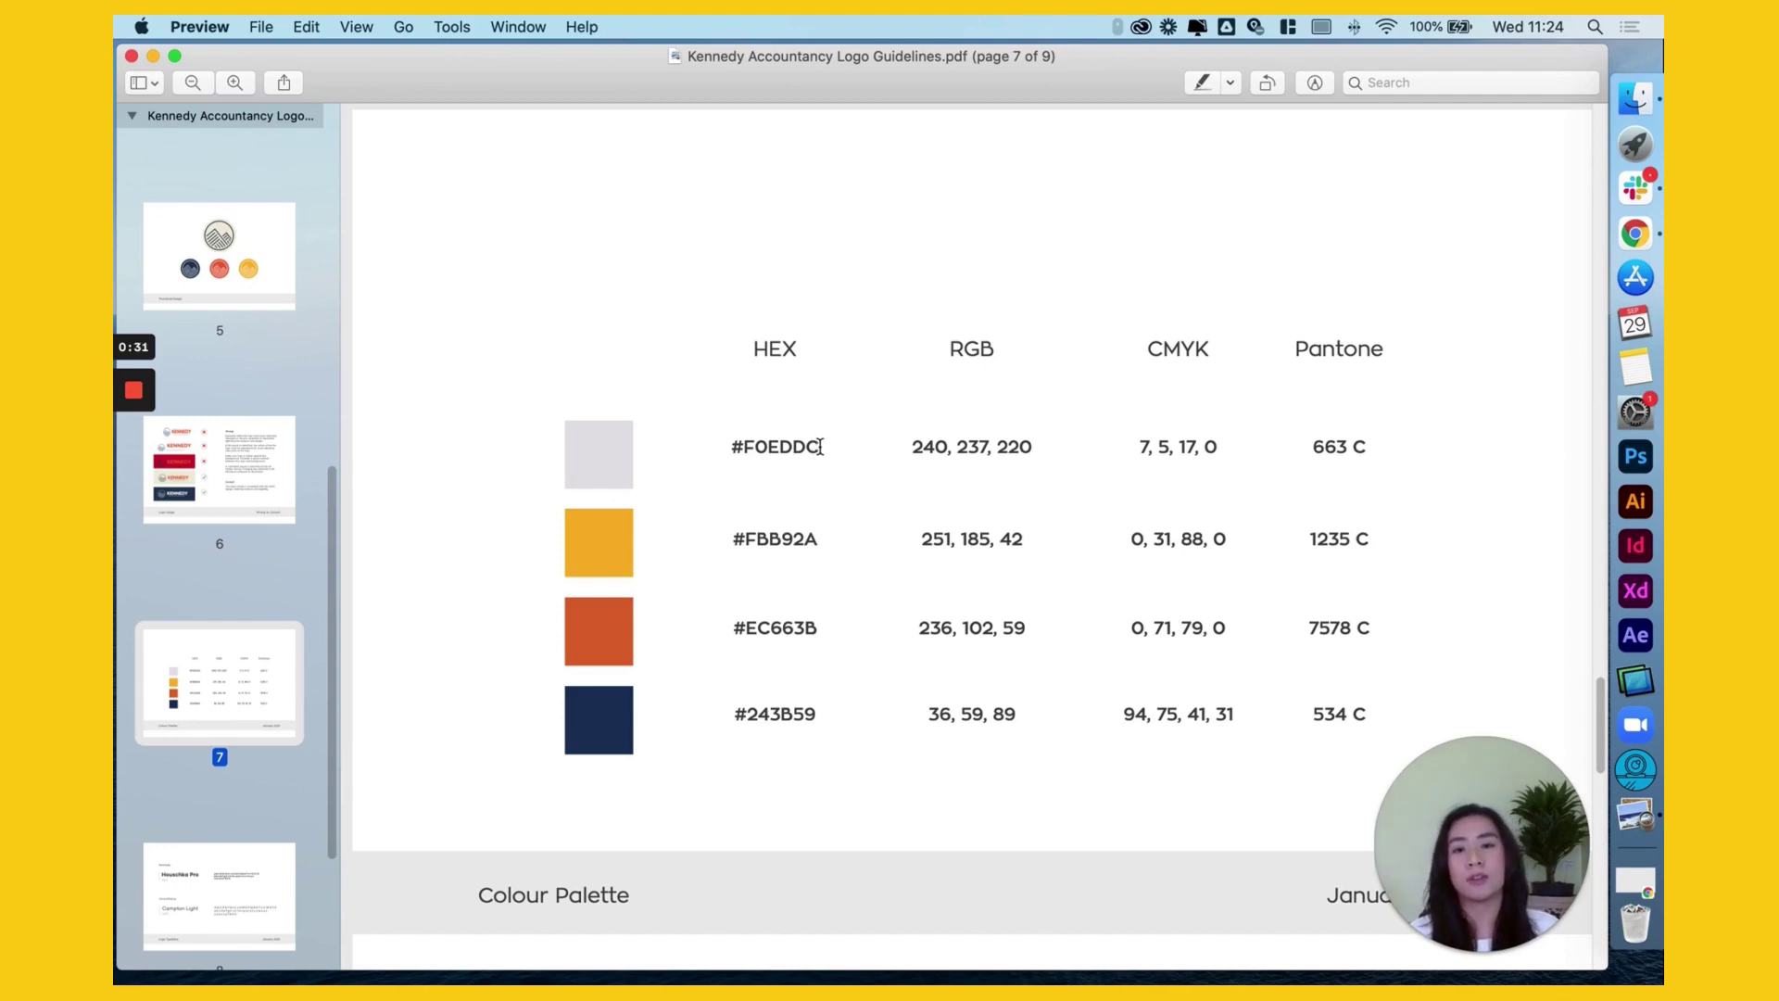
pyautogui.moveTo(742, 446); pyautogui.dragTo(817, 442)
pyautogui.press('super+c')
pyautogui.hotkey('ctrl', 'Left')
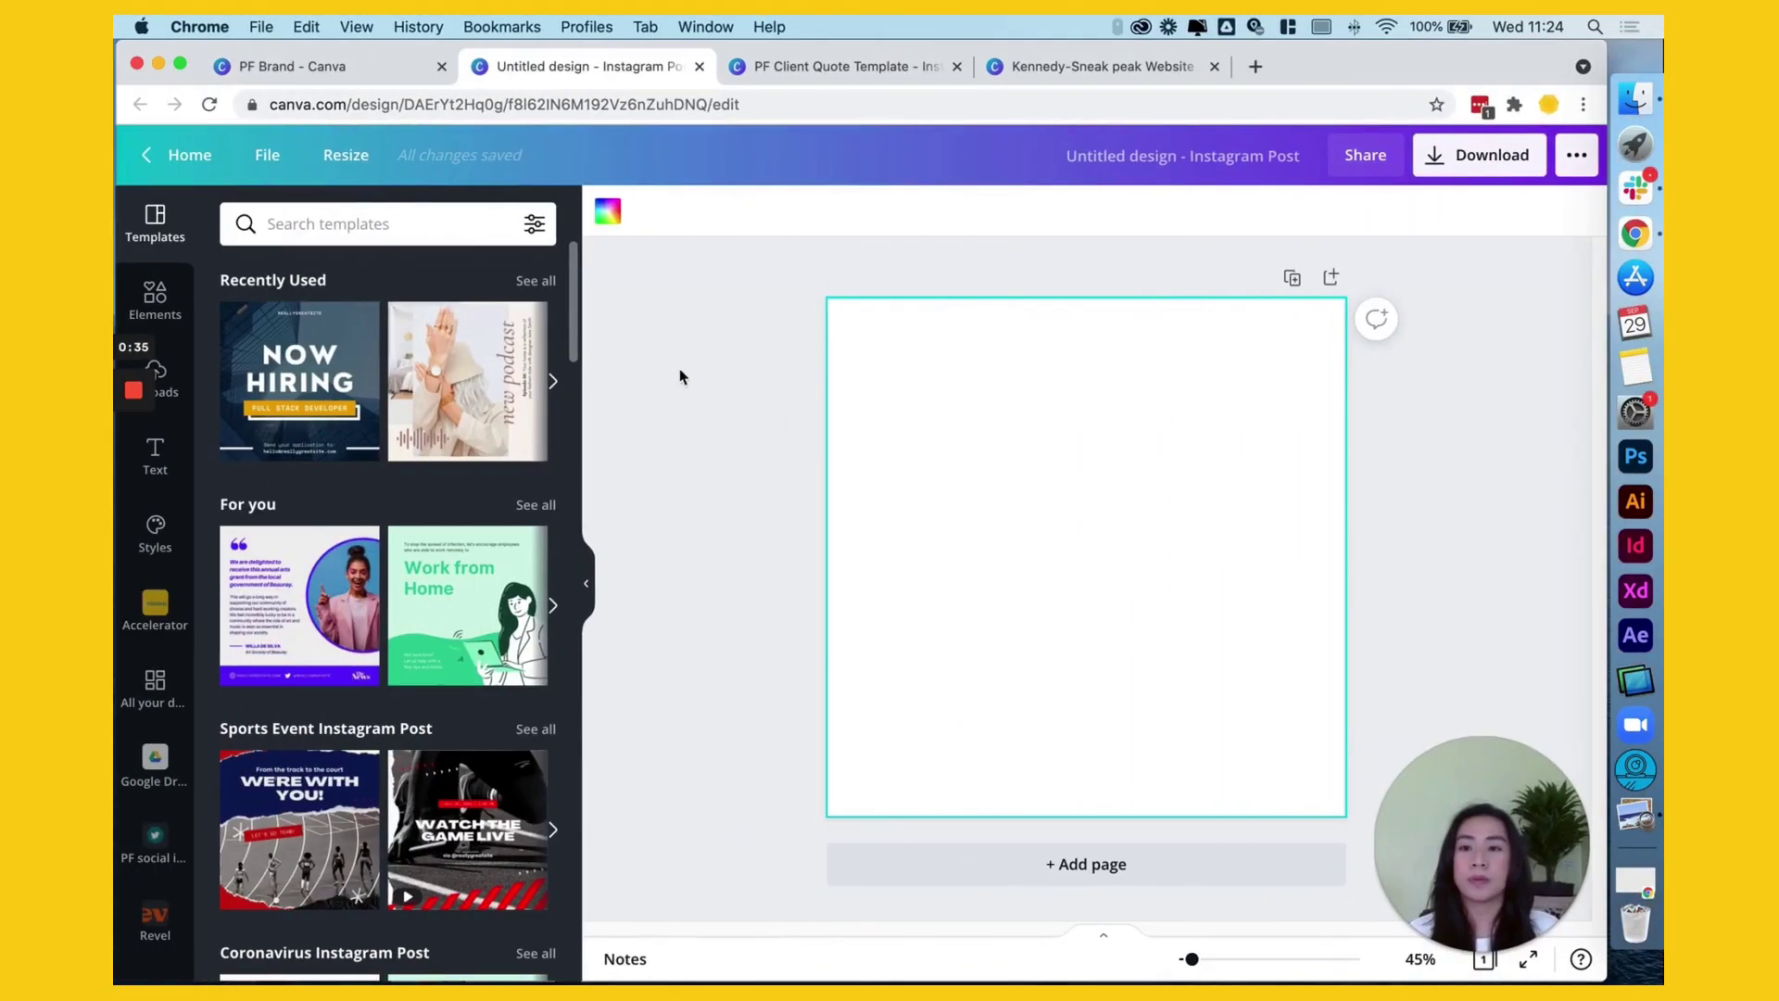
# Set the page background to the custom colour #F0EDDC.
pyautogui.click(608, 211)
pyautogui.click(241, 323)
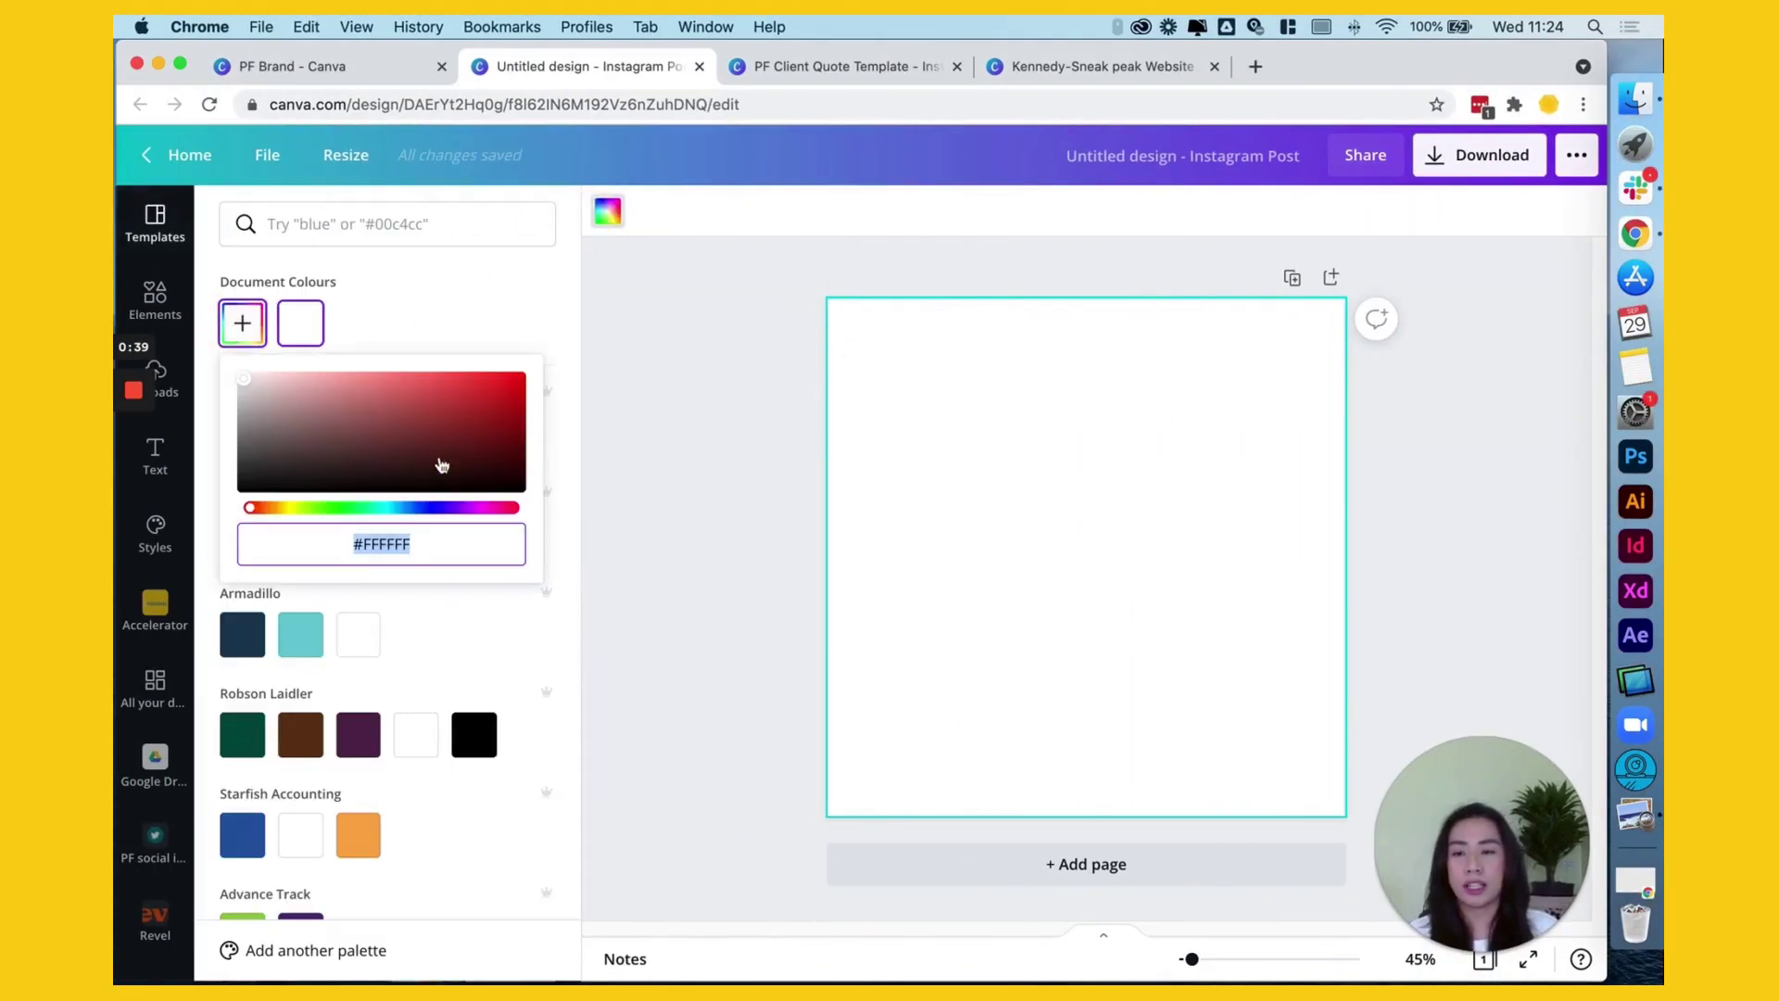
pyautogui.doubleClick(392, 541)
pyautogui.press('super+v')
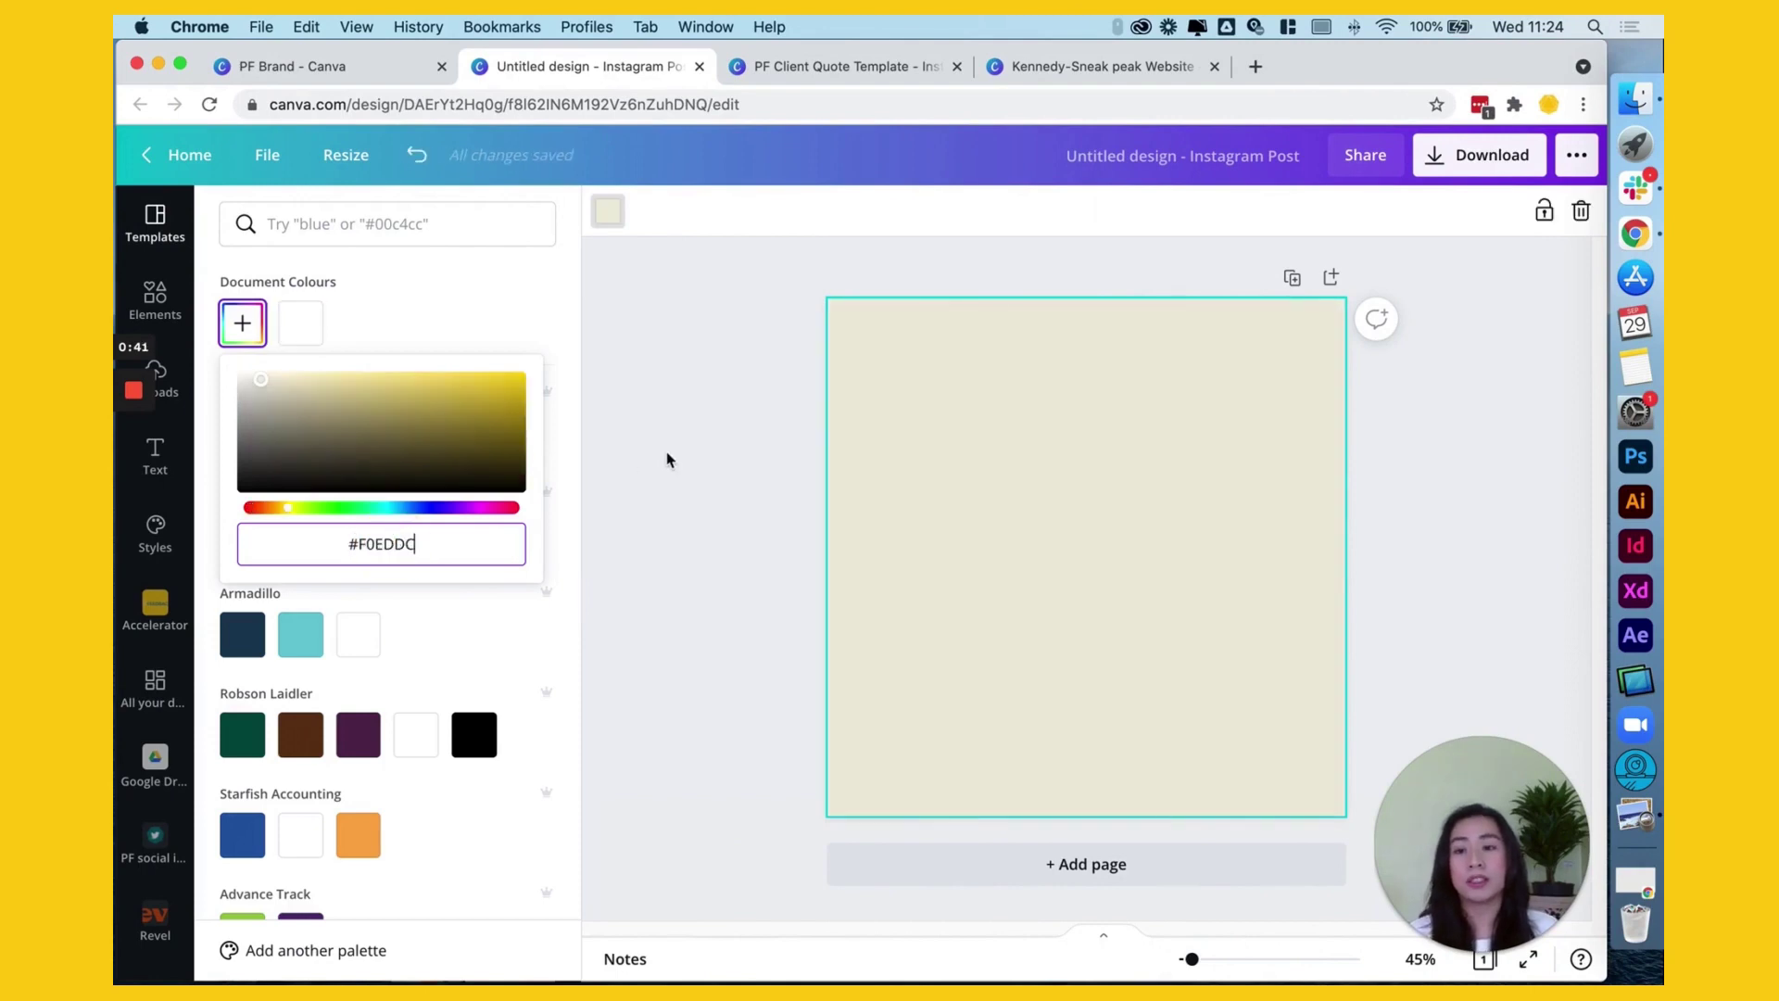
pyautogui.click(667, 459)
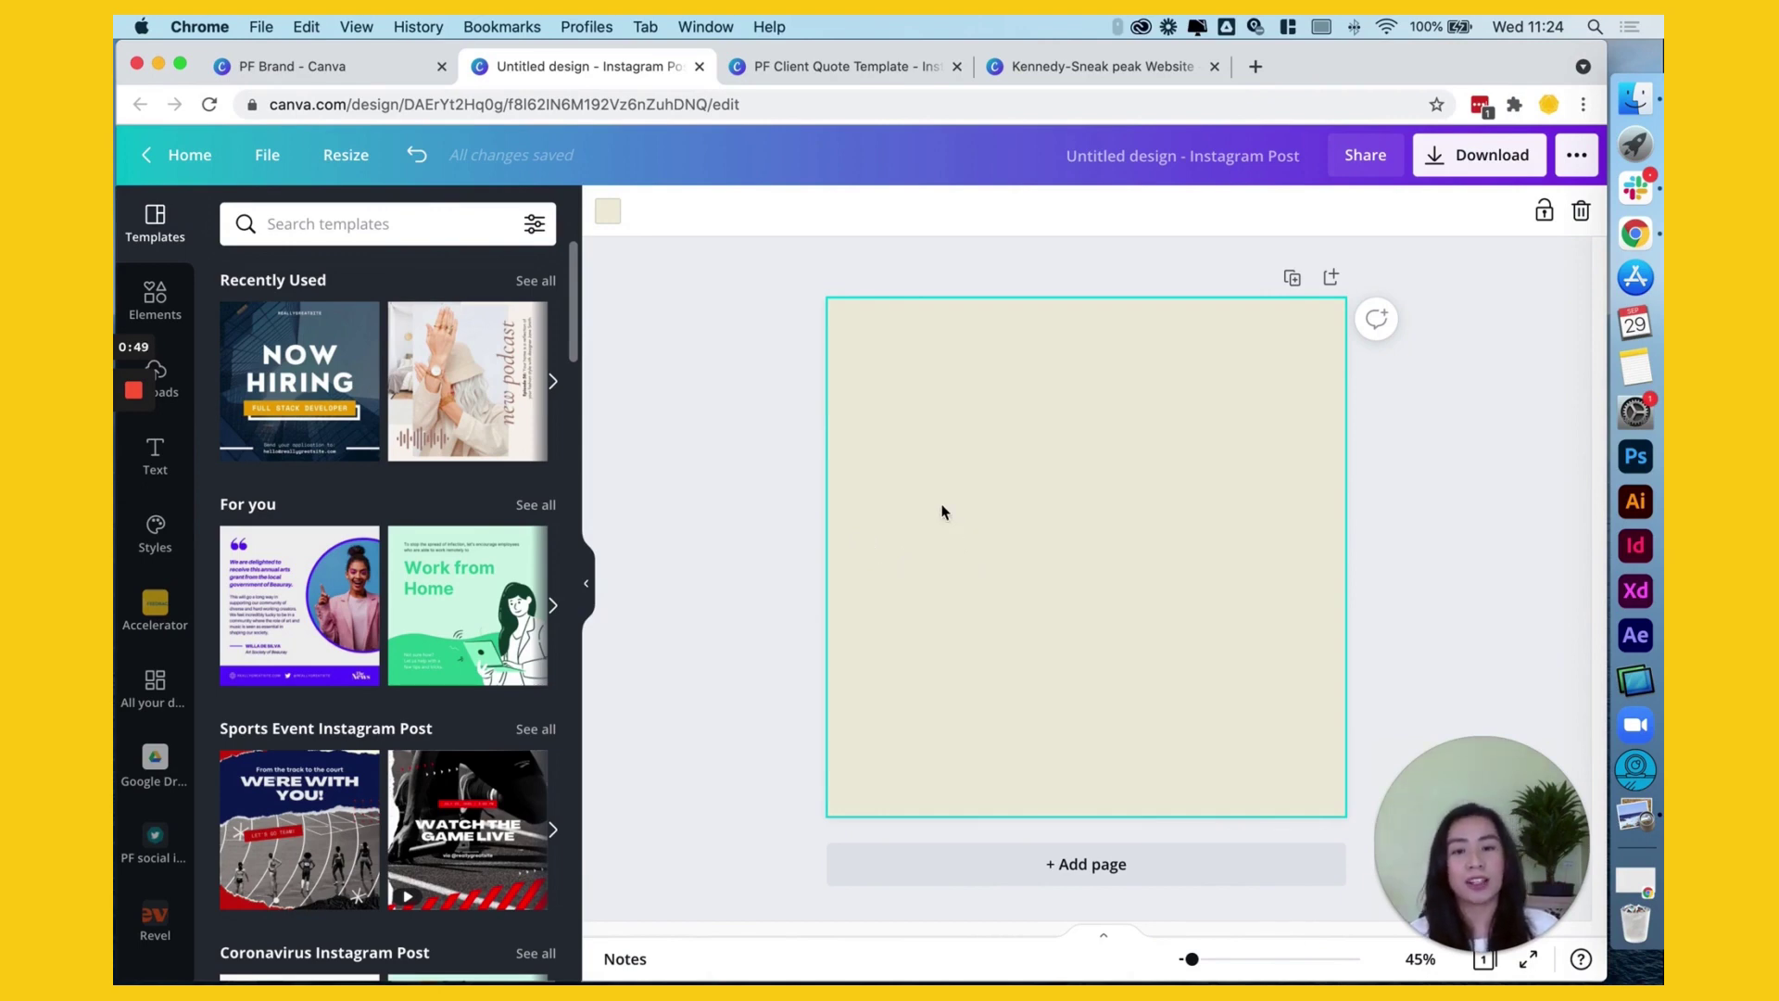
# Copy the orange-red hex code EC663B from the guidelines PDF in Preview and return to the Canva design.
pyautogui.hotkey('ctrl', 'Right')
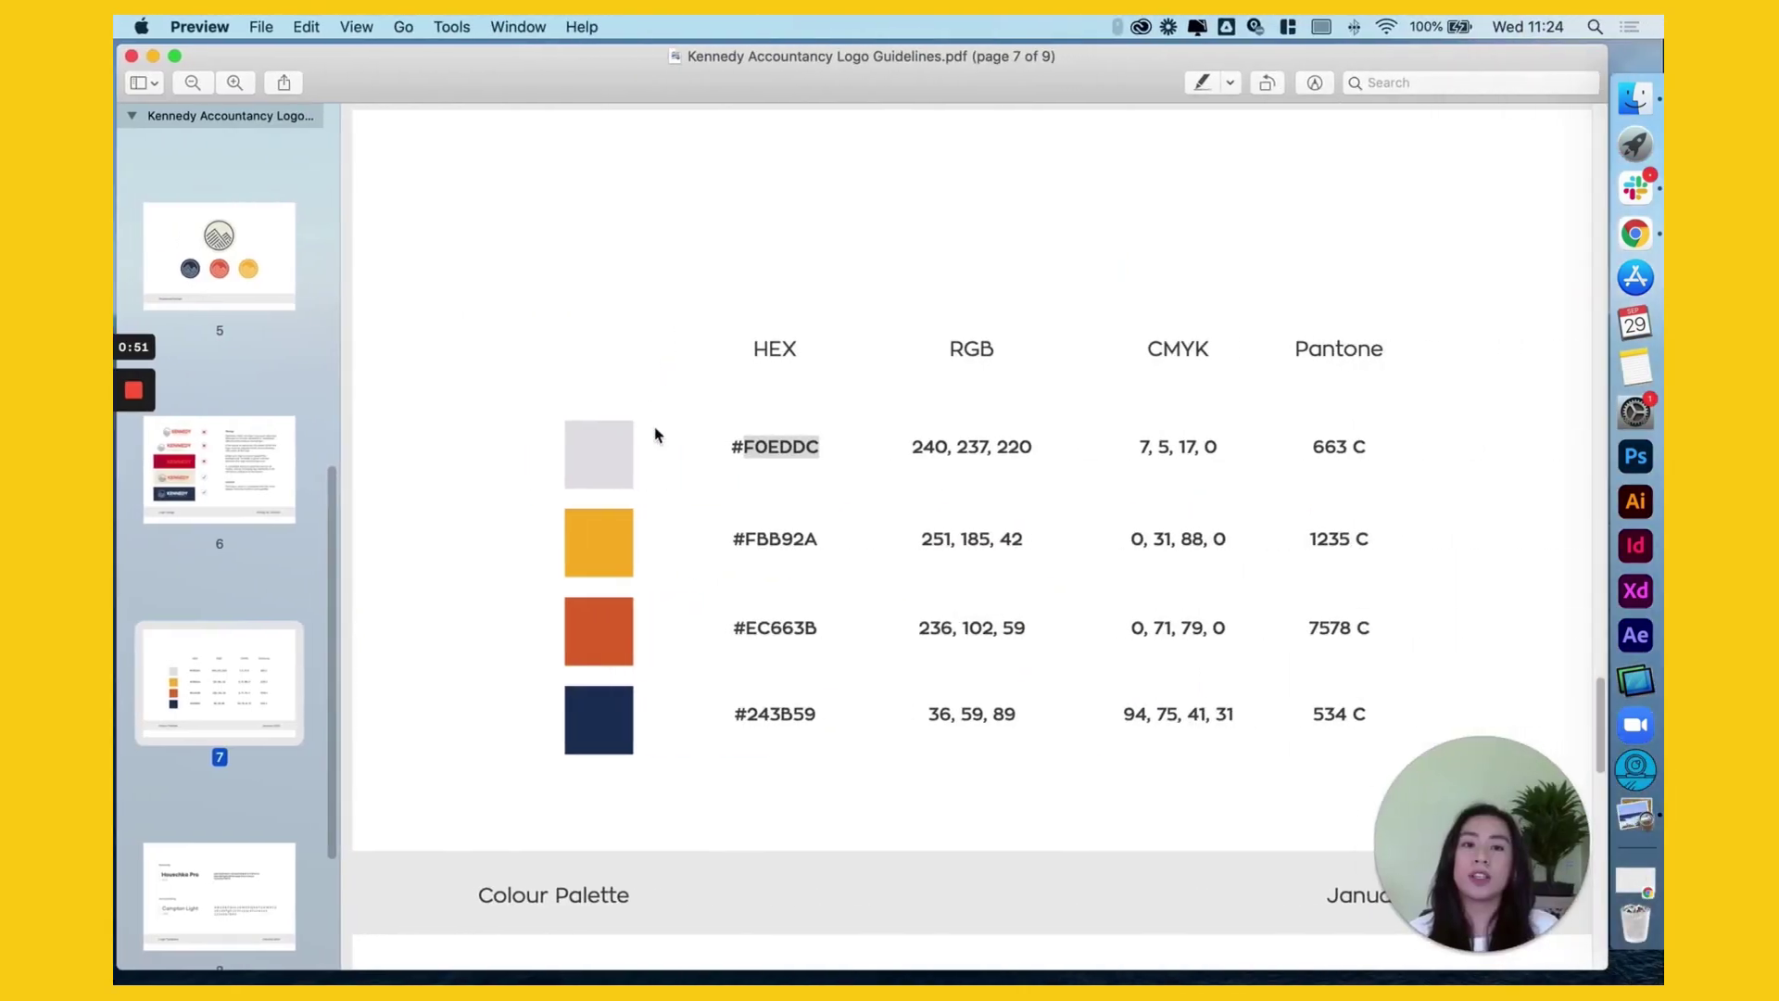
pyautogui.doubleClick(777, 623)
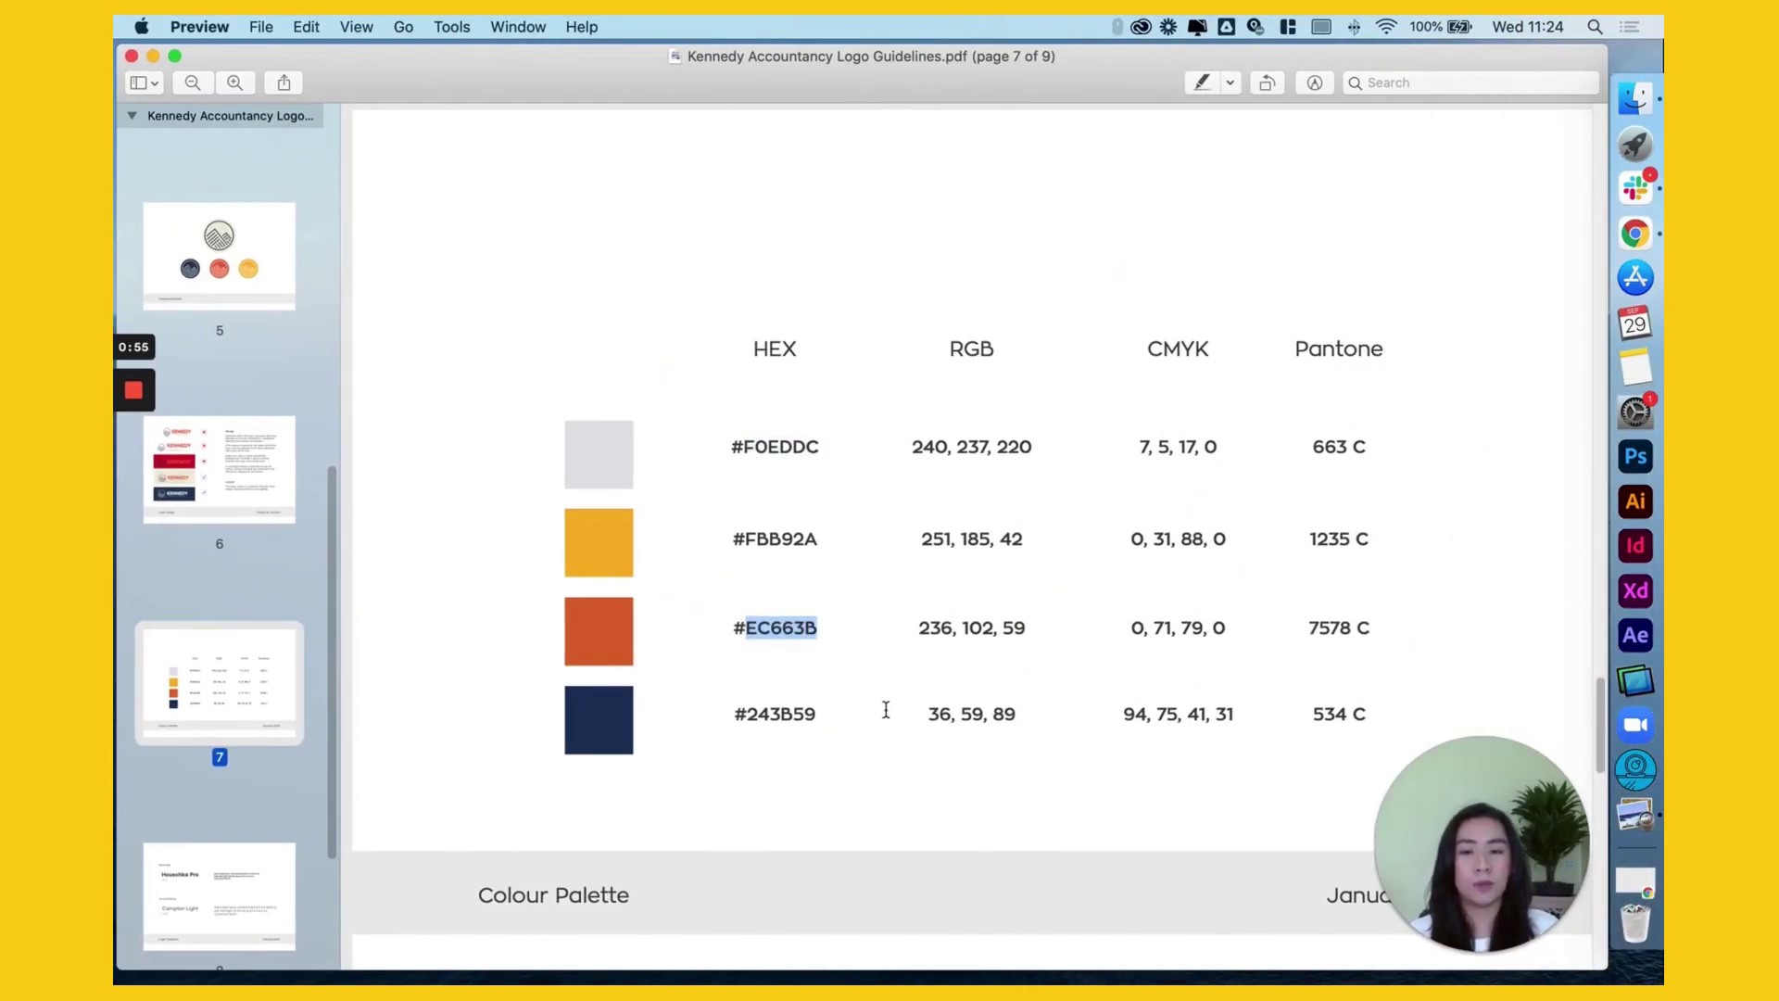
pyautogui.hotkey('ctrl', 'Left')
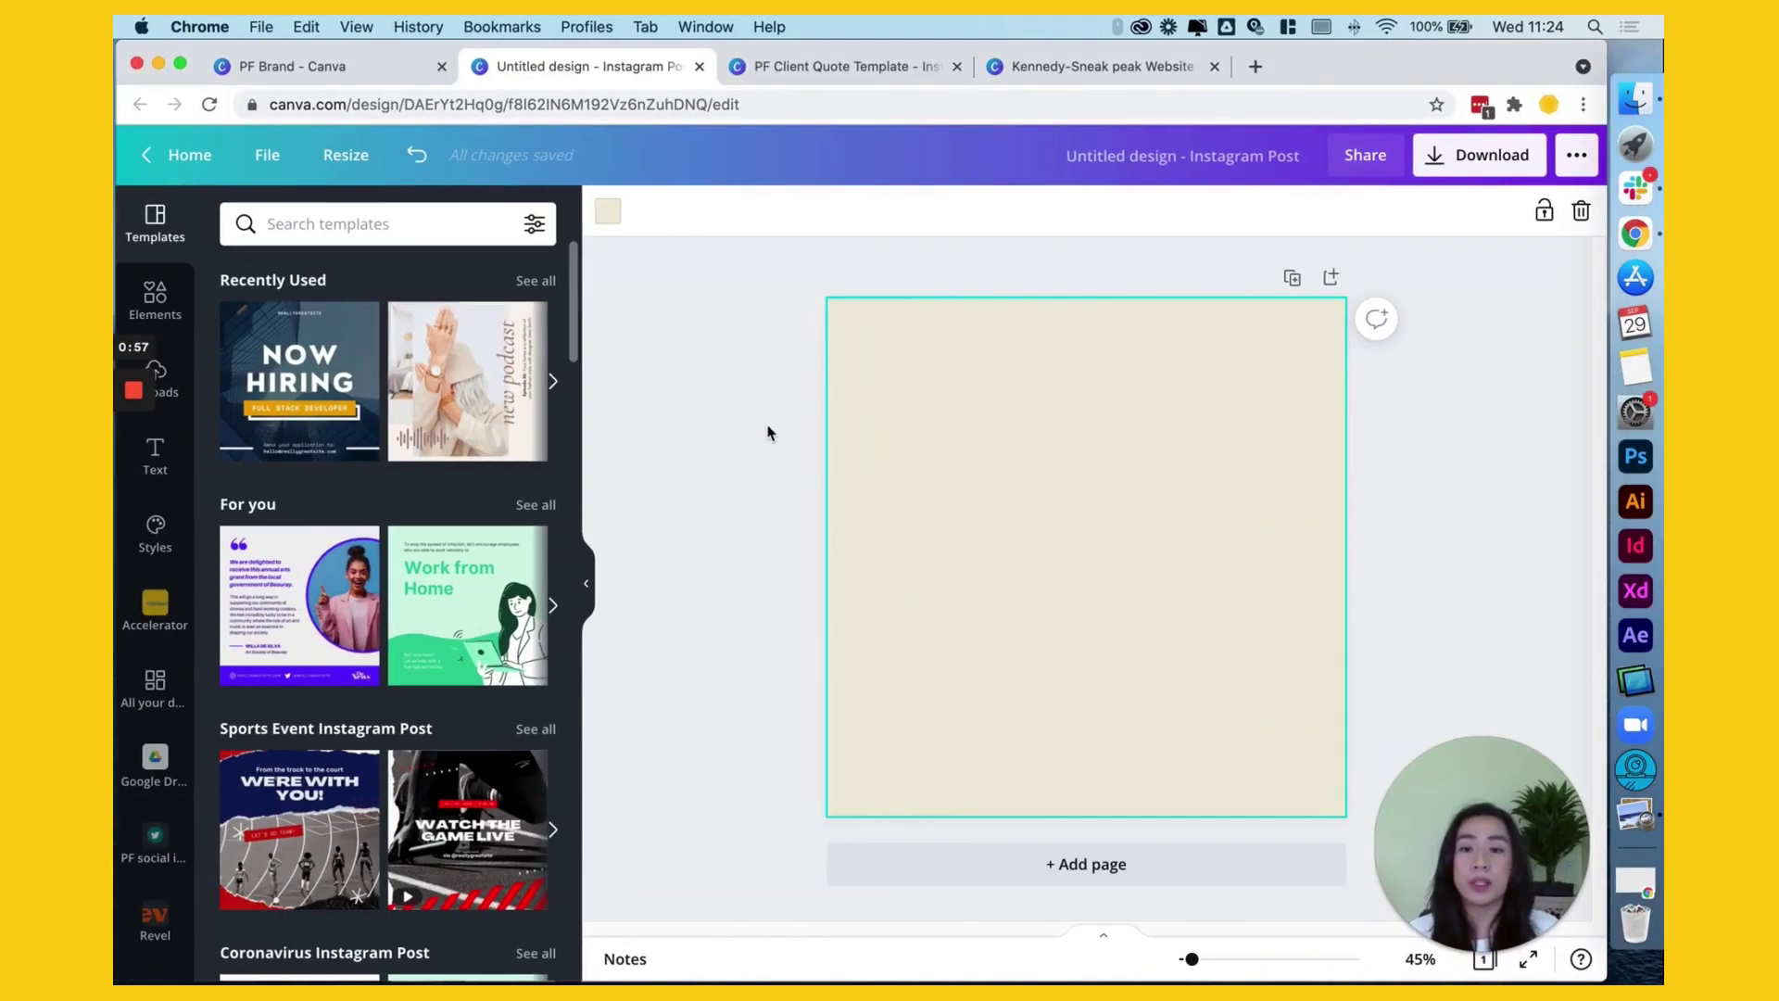
pyautogui.click(767, 428)
# Add a subheading text box to the page and select it.
pyautogui.click(156, 456)
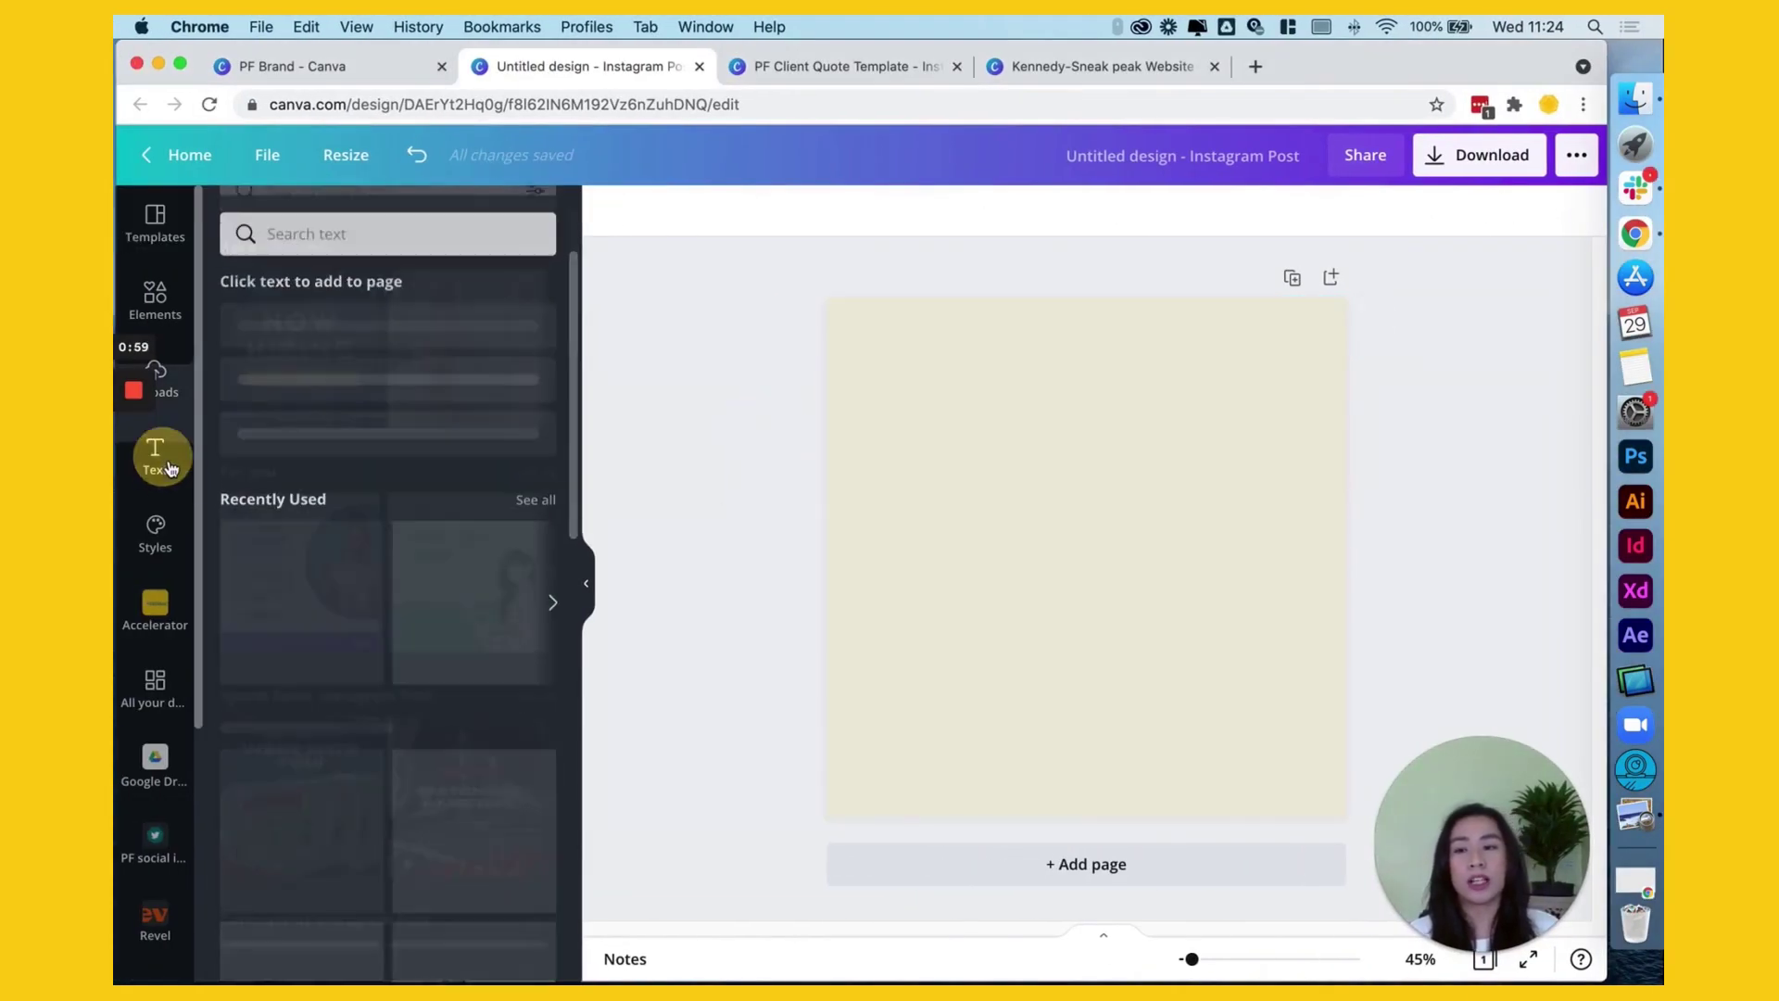
pyautogui.click(365, 389)
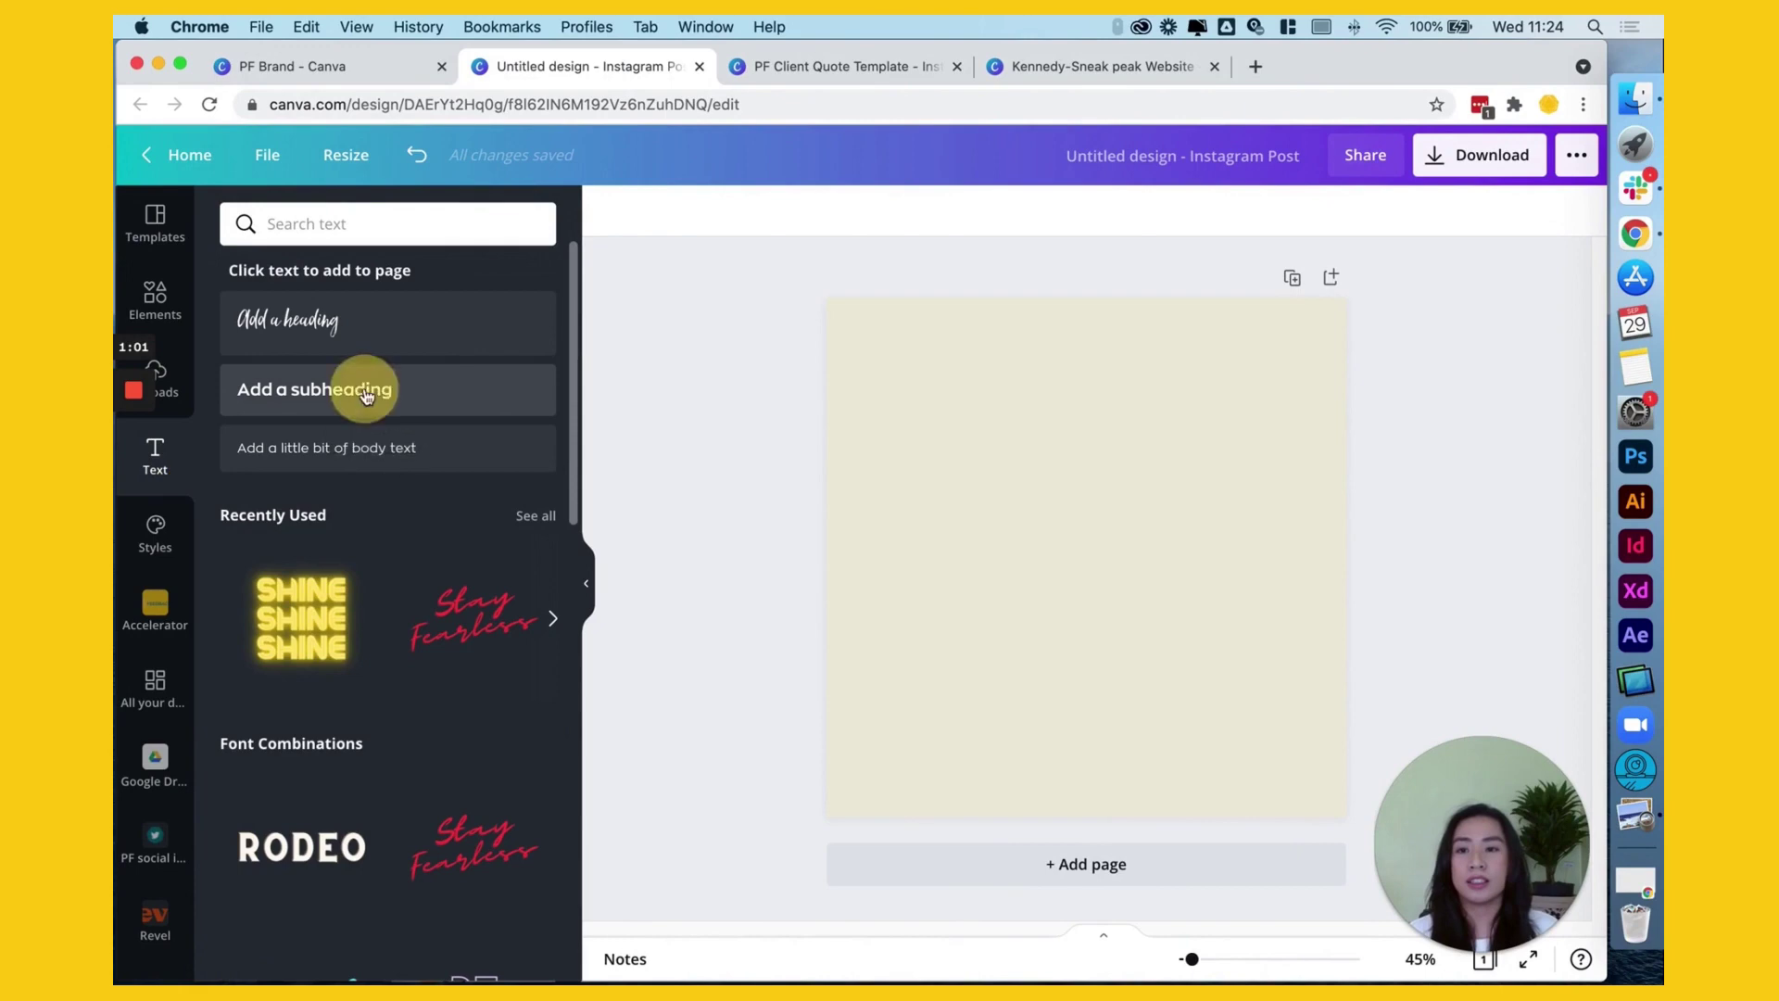
pyautogui.click(1421, 460)
pyautogui.click(1116, 557)
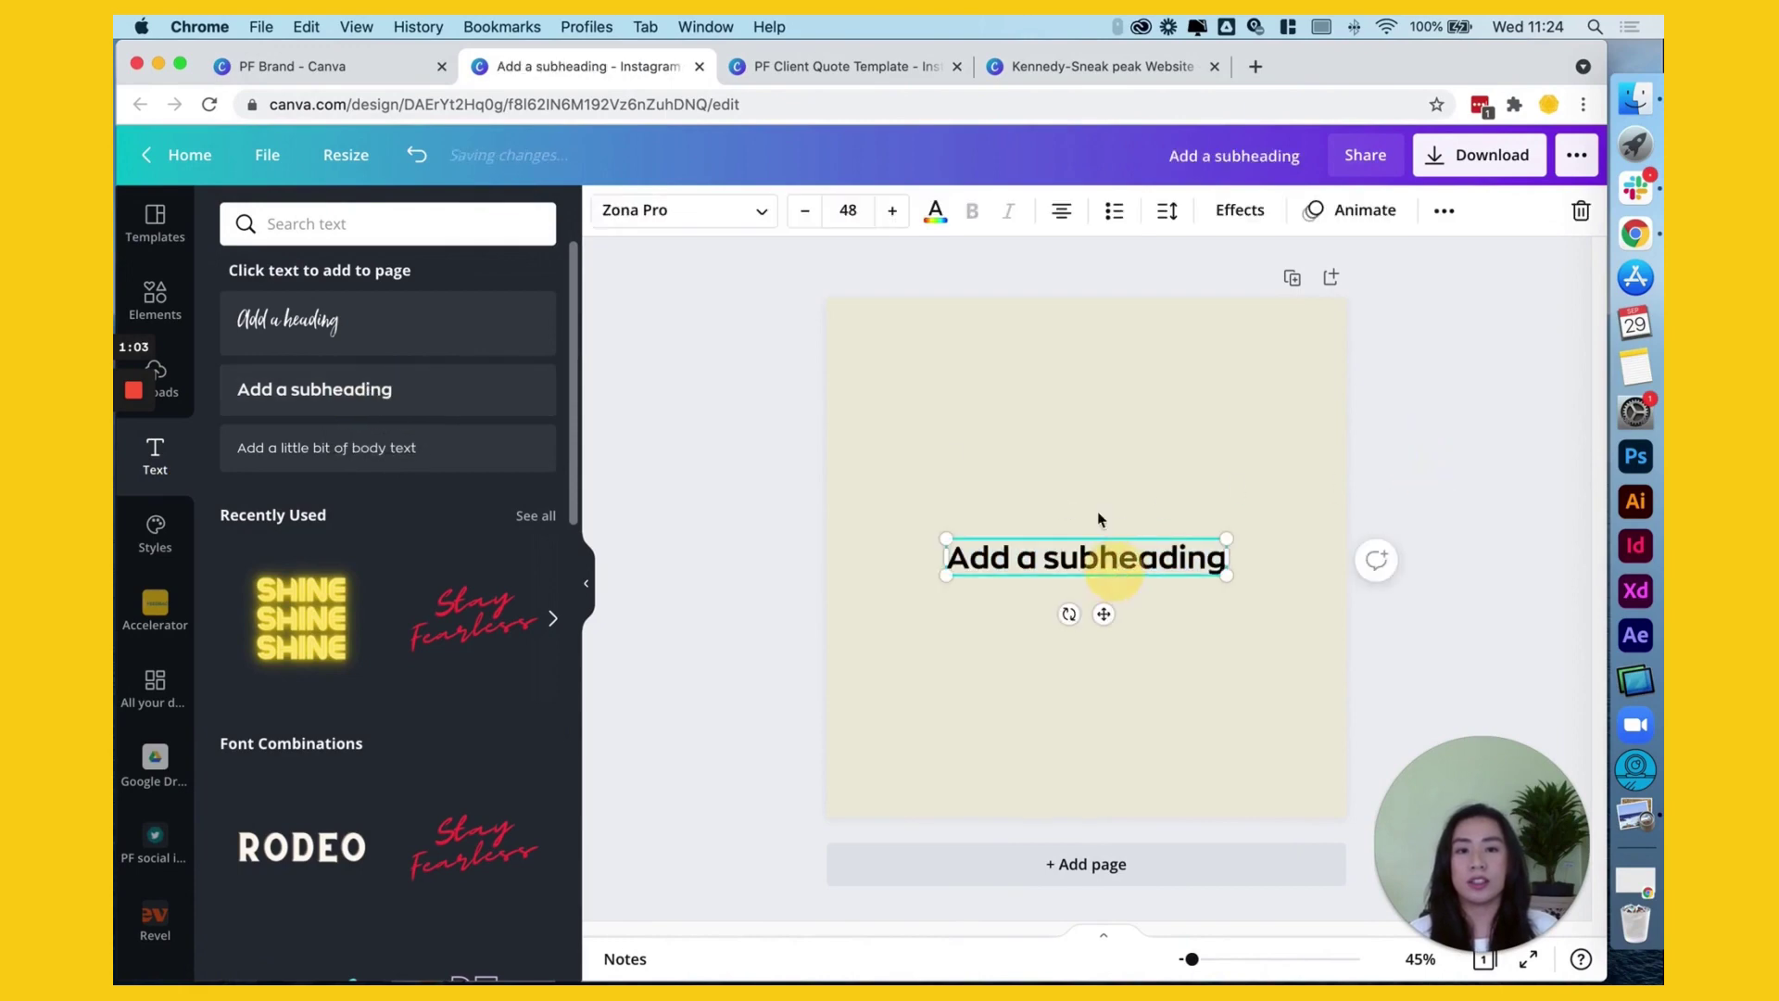
# Set the subheading's text colour to the custom colour #EC663B.
pyautogui.click(936, 216)
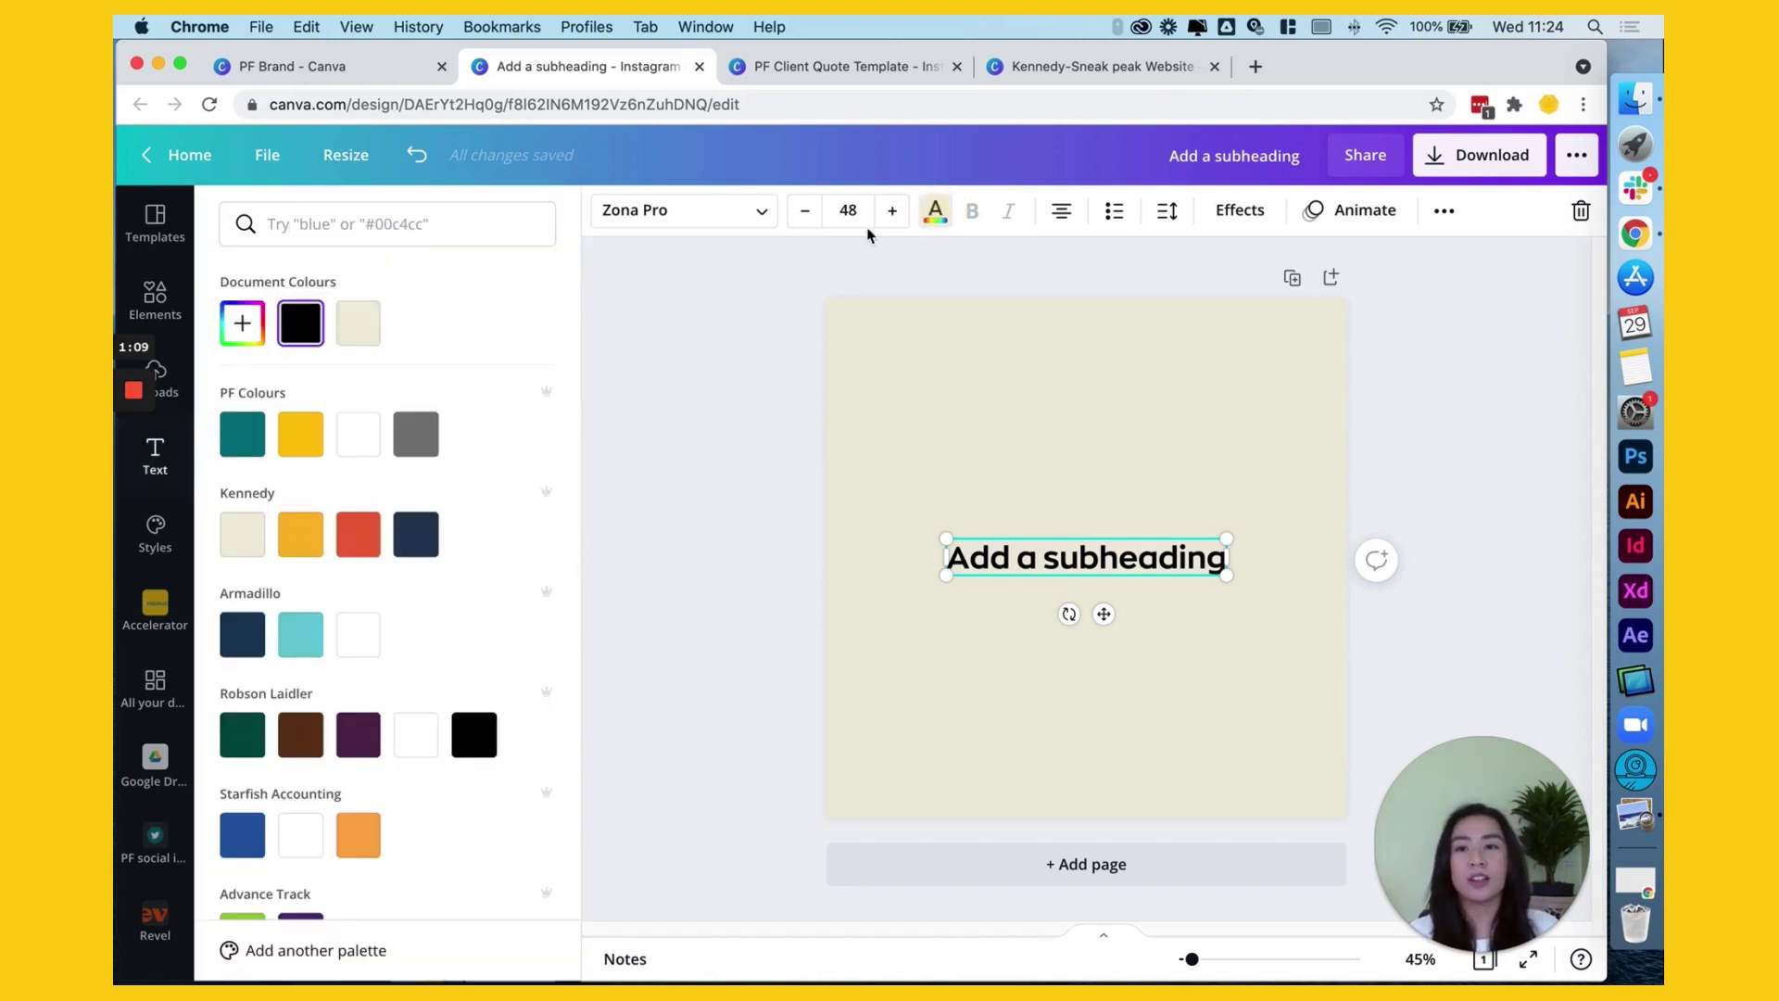
pyautogui.click(241, 323)
pyautogui.click(381, 544)
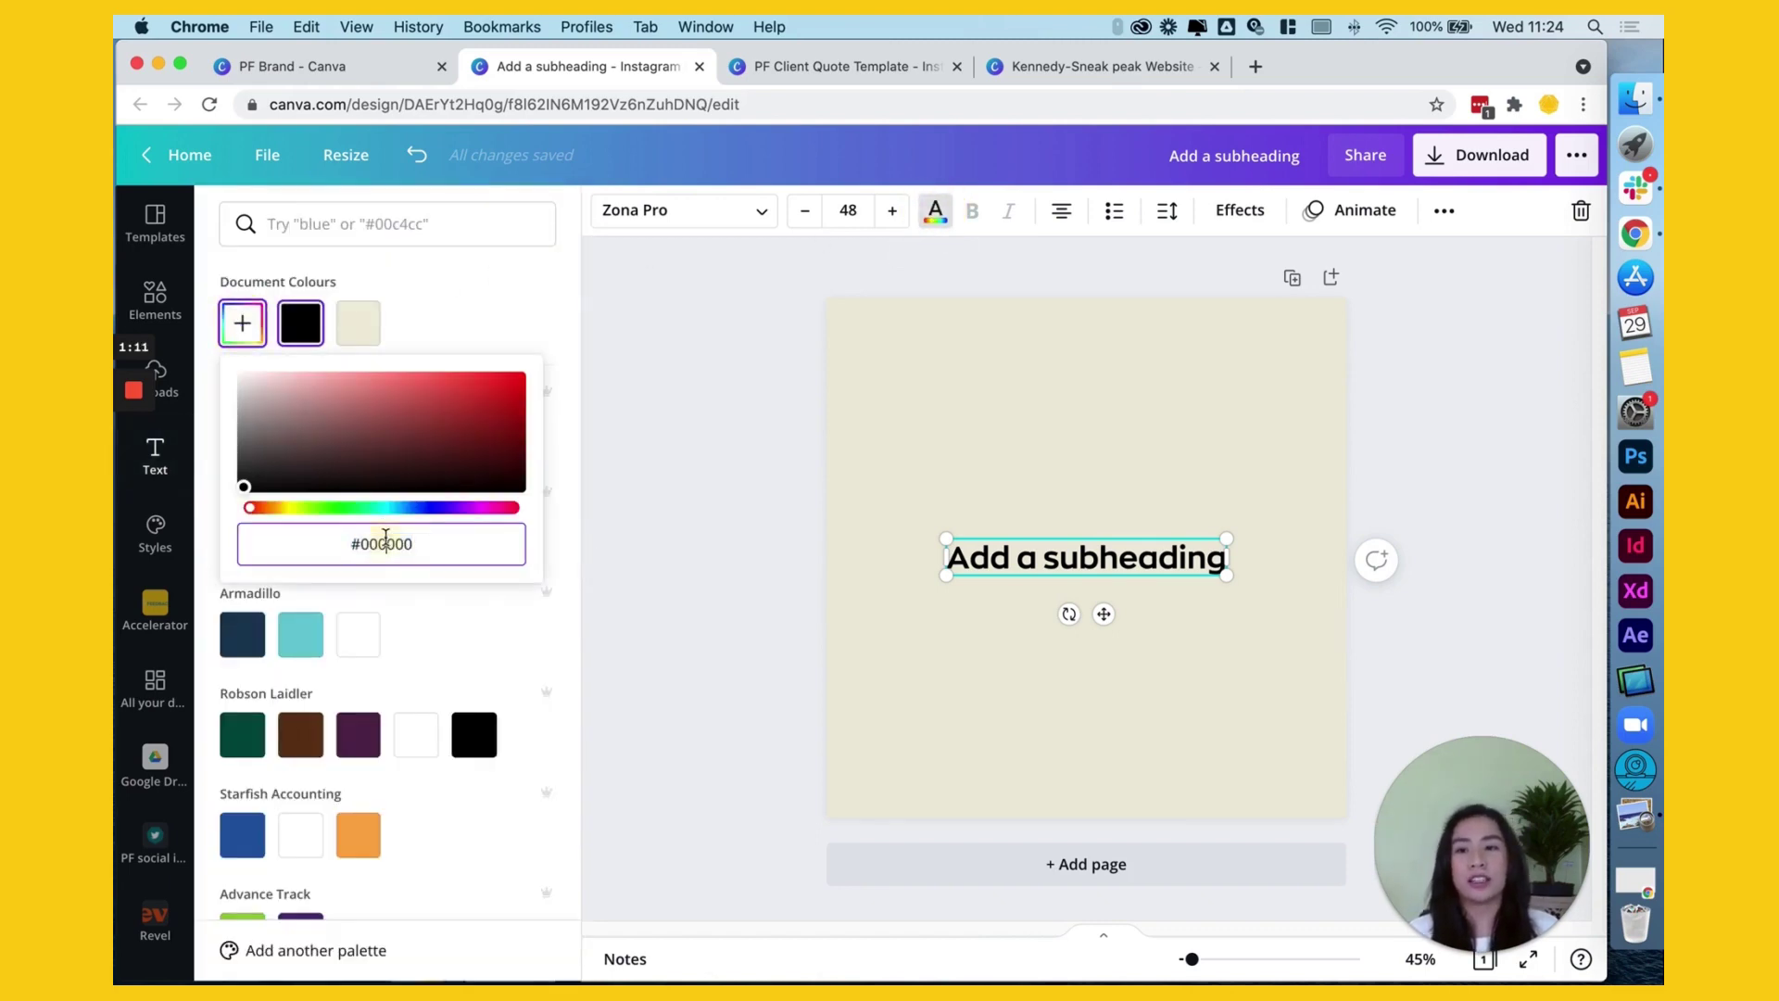
pyautogui.doubleClick(380, 544)
pyautogui.write('#EC663B')
pyautogui.click(756, 452)
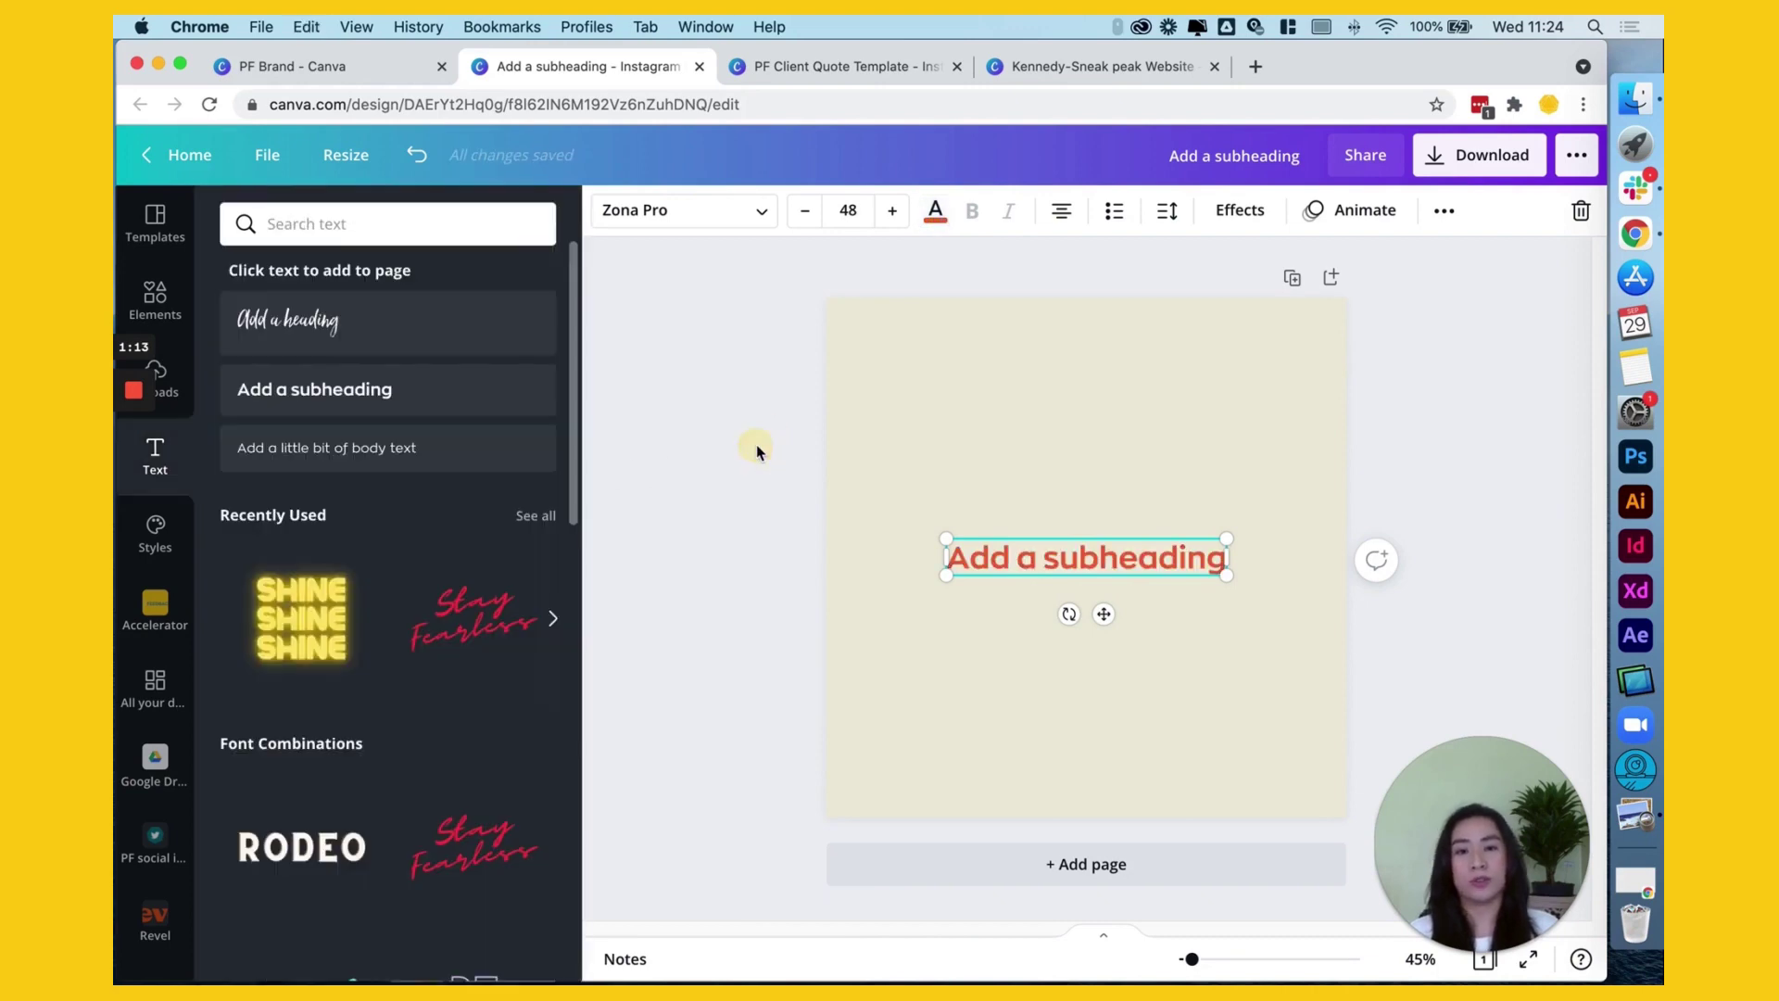
pyautogui.click(755, 409)
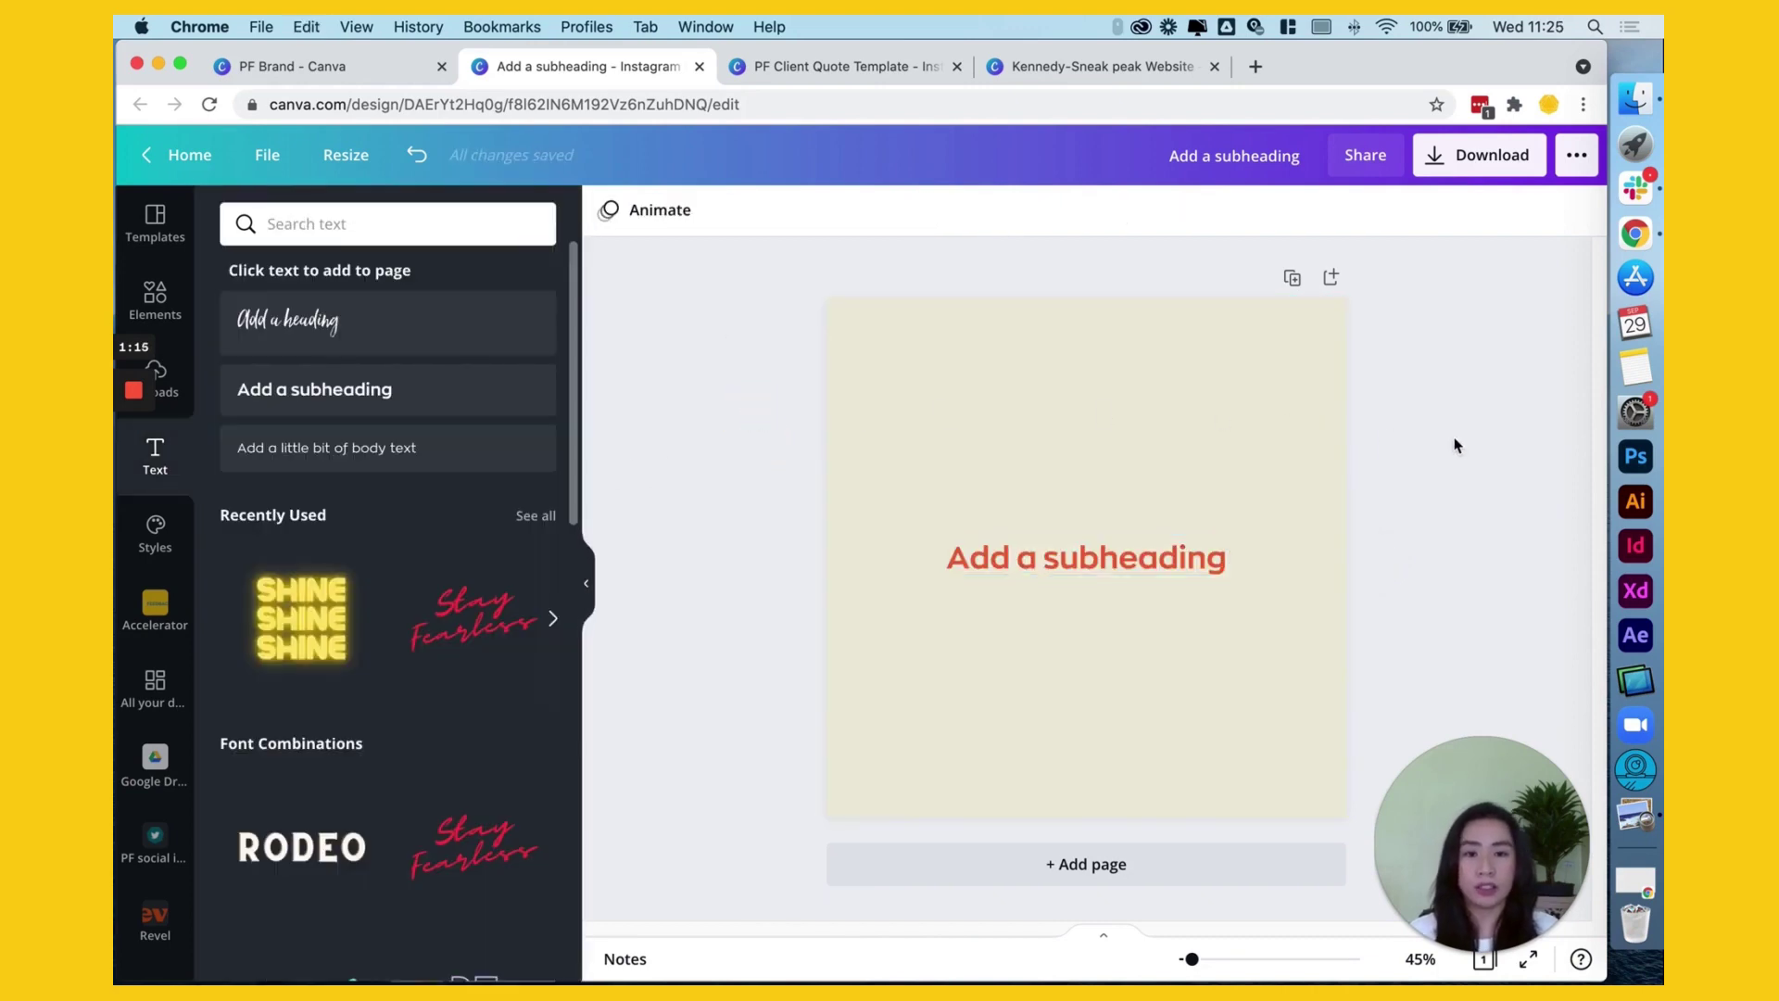
# Move the subheading up into the upper half of the page, keeping it horizontally centred.
pyautogui.click(1200, 560)
pyautogui.moveTo(1200, 559); pyautogui.dragTo(1189, 459)
pyautogui.click(730, 412)
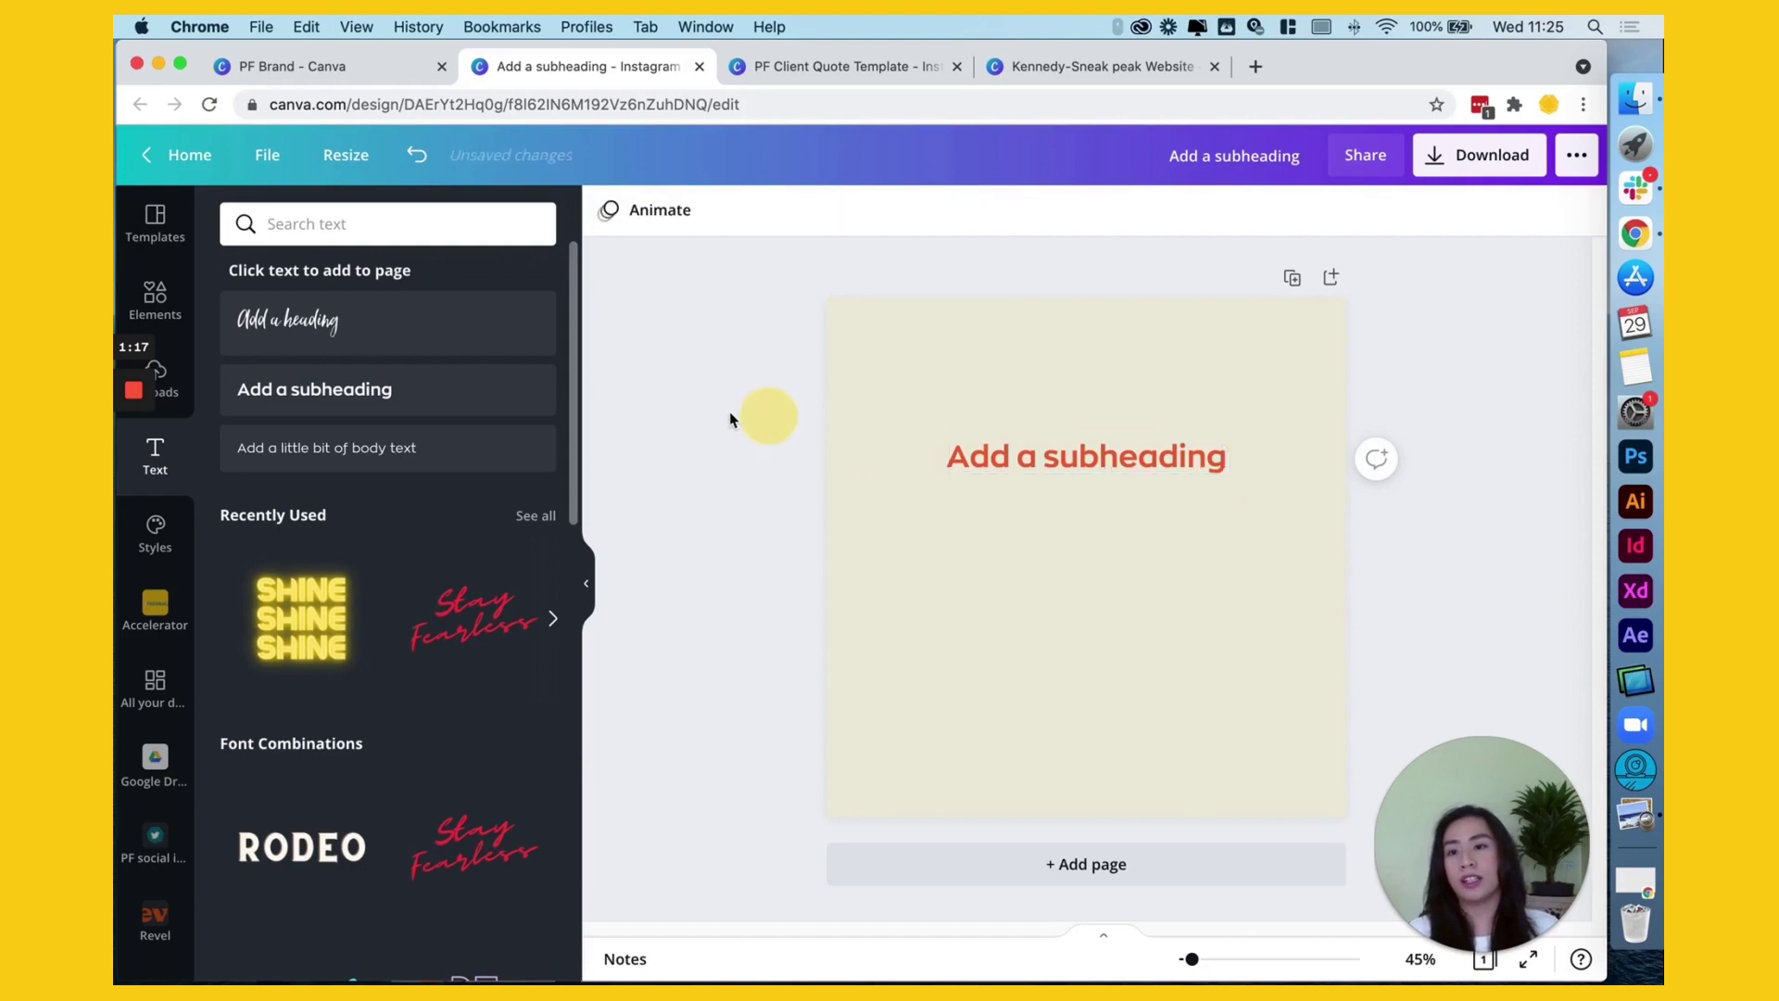
# Add a circle shape over the page's lower-left corner and recolour it with the orange-red document colour.
pyautogui.click(163, 311)
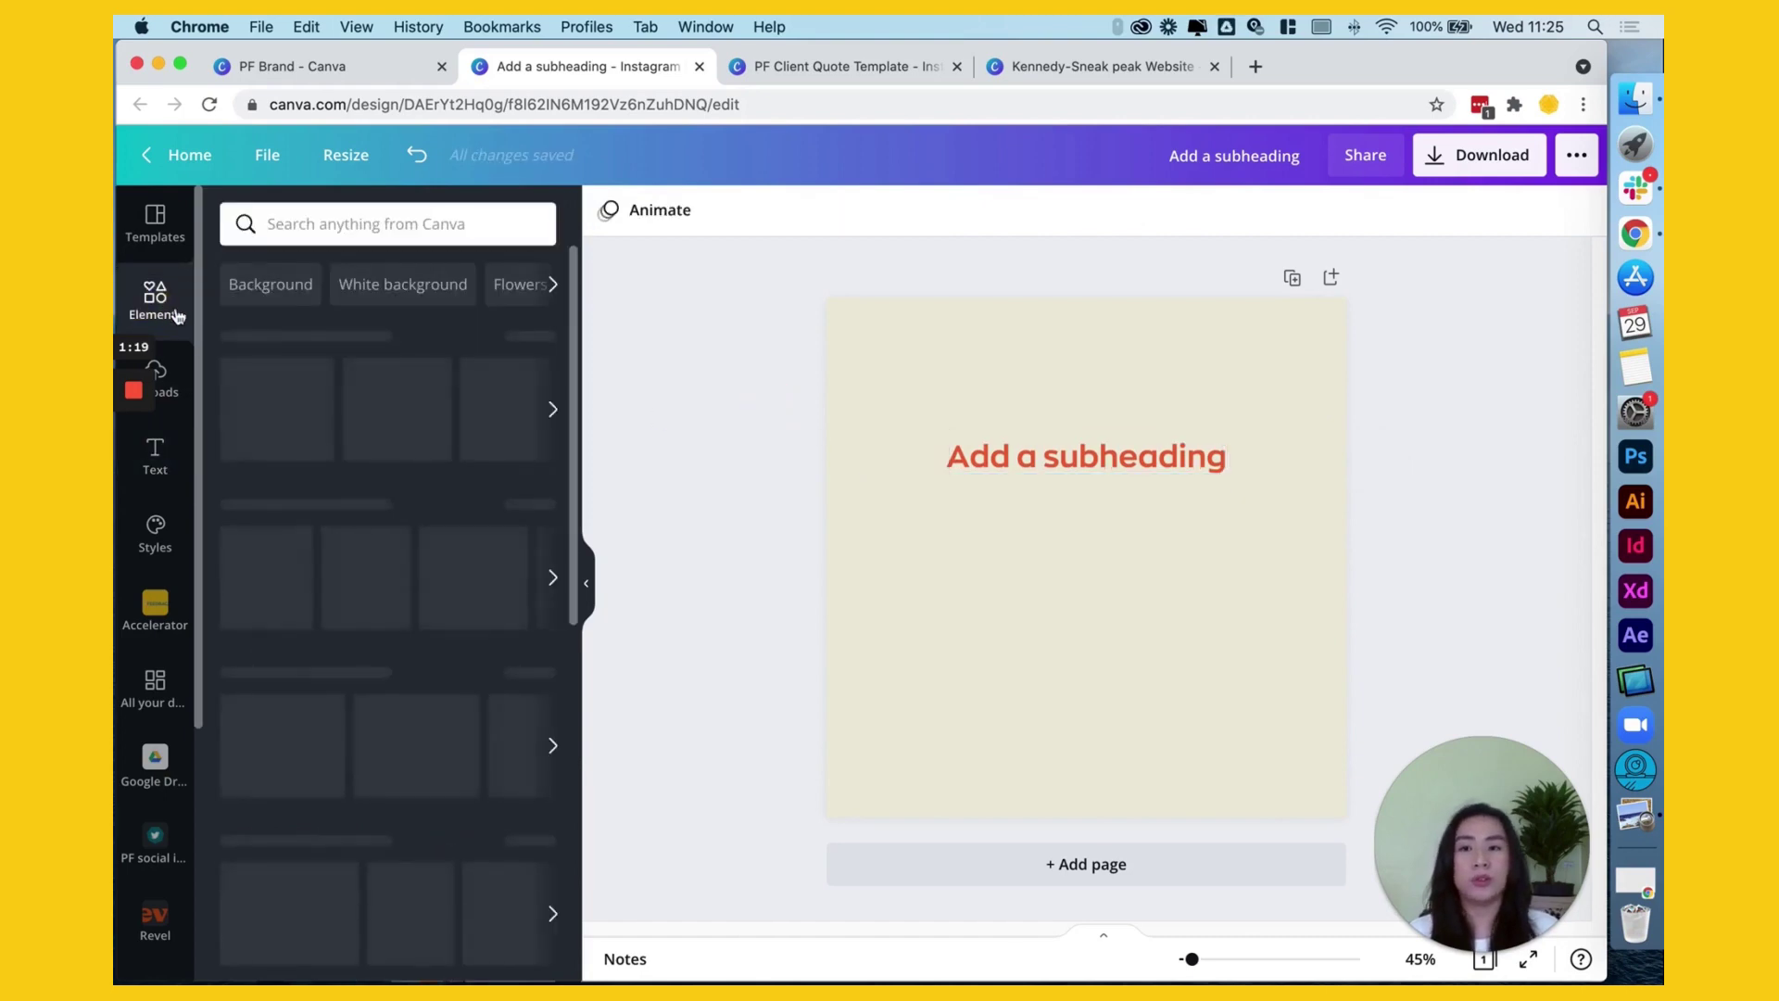
pyautogui.click(260, 392)
pyautogui.moveTo(1093, 538); pyautogui.dragTo(935, 694)
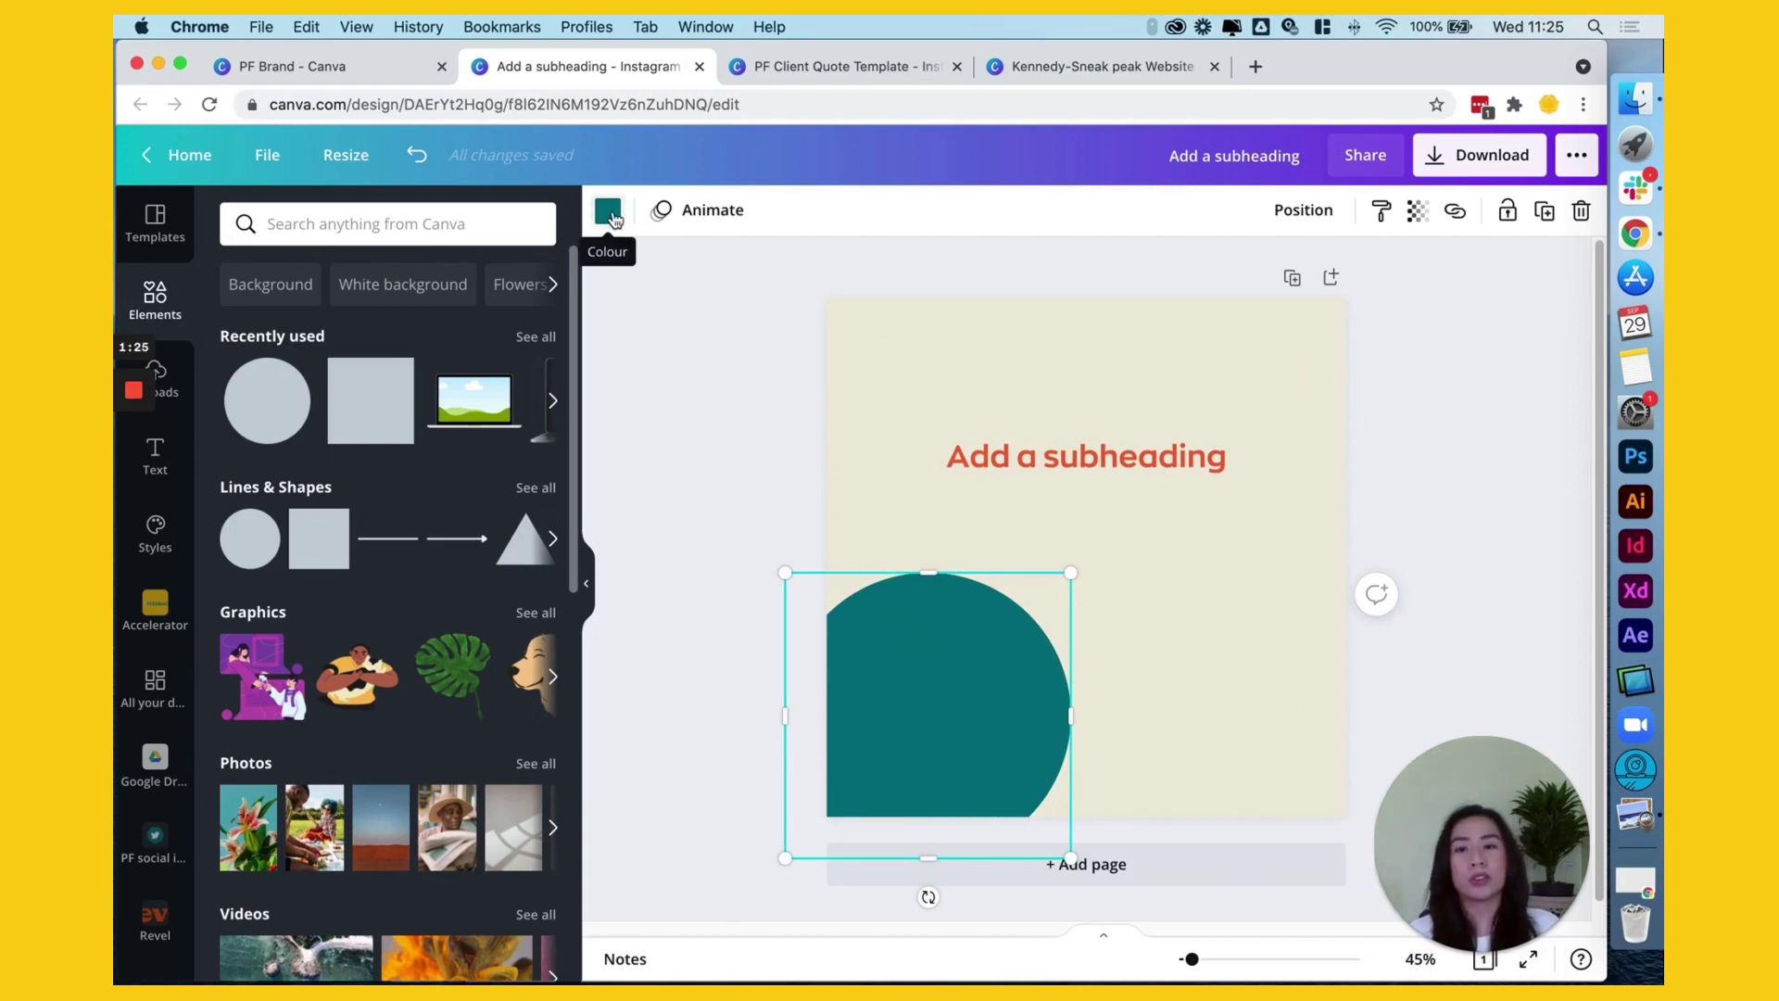
pyautogui.click(611, 217)
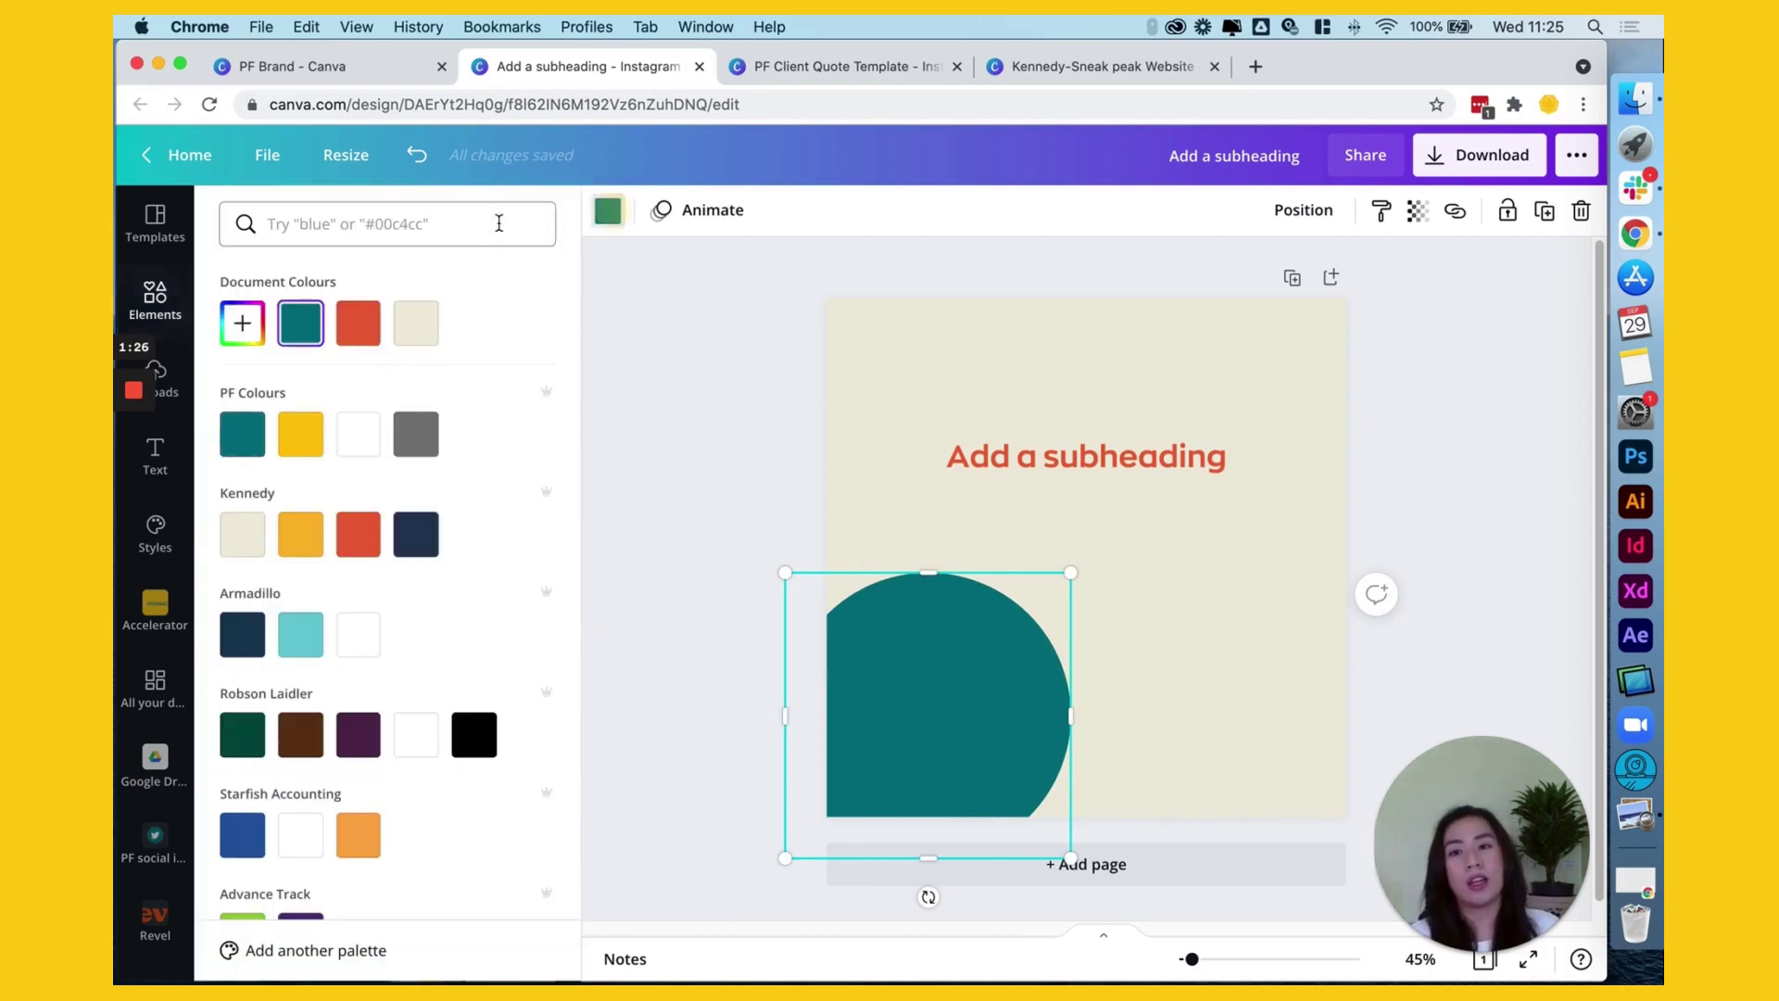
pyautogui.click(360, 323)
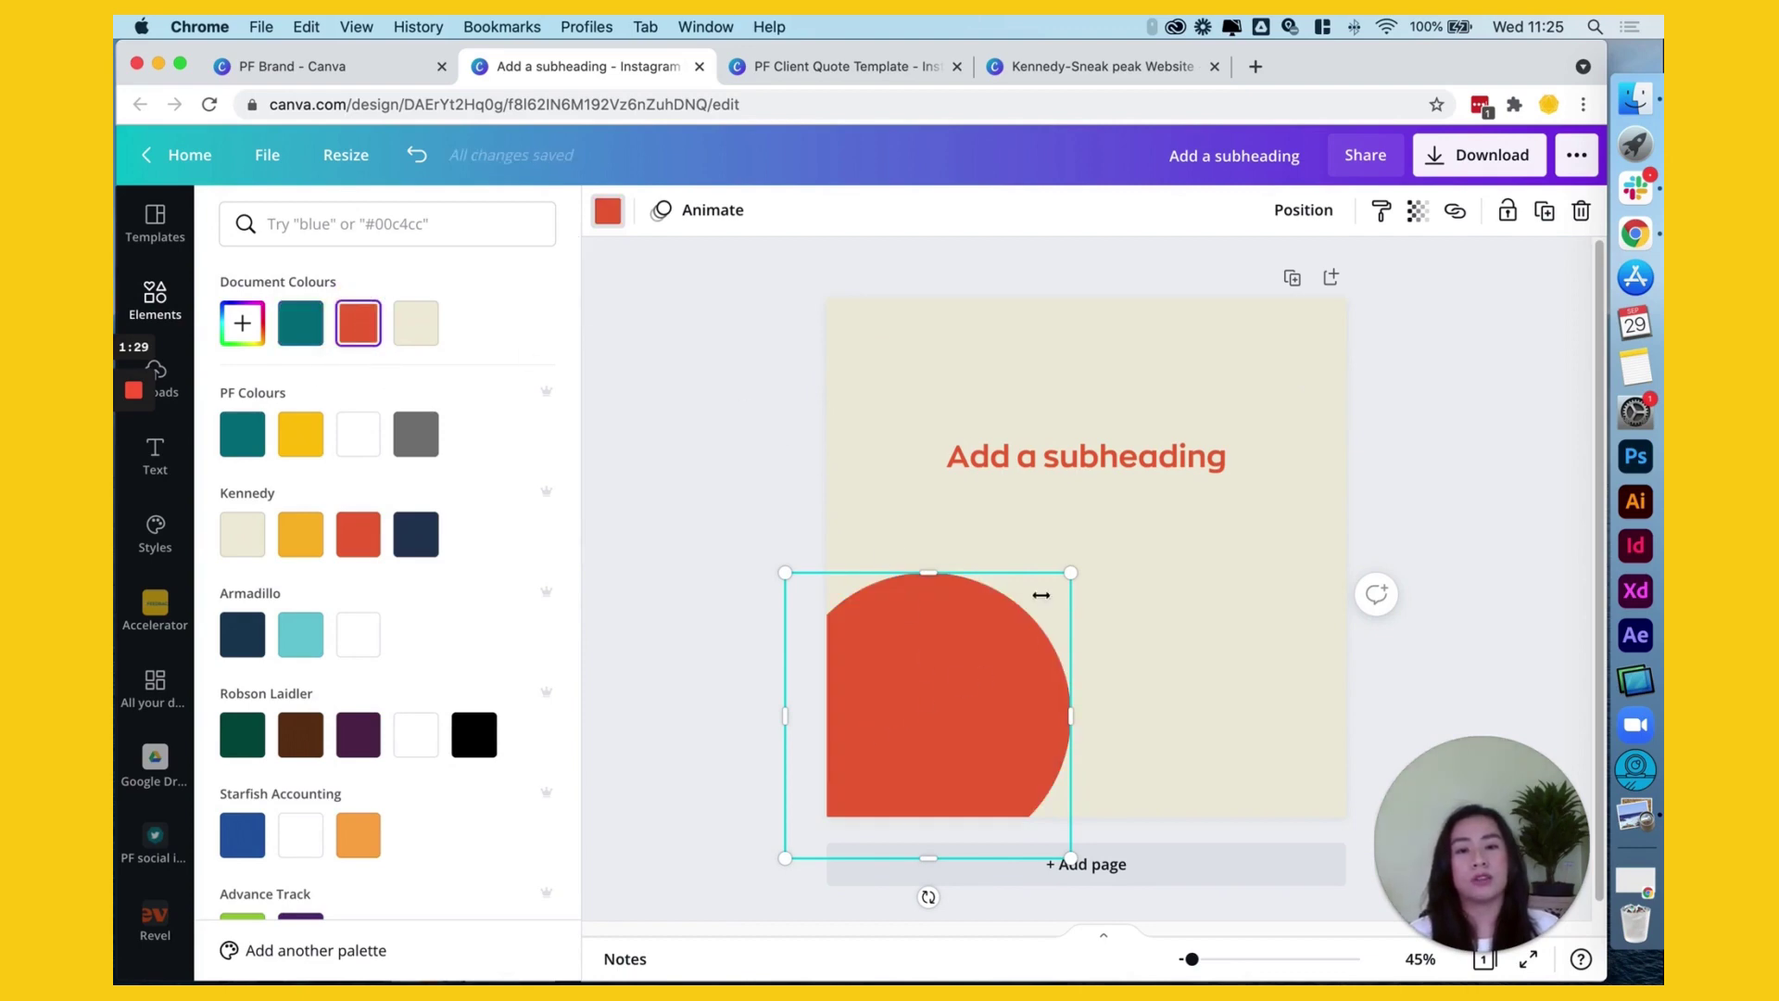
# Enlarge the orange-red circle and move it down so it runs off the page's lower-left corner.
pyautogui.moveTo(1071, 574); pyautogui.dragTo(1158, 496)
pyautogui.moveTo(997, 653); pyautogui.dragTo(961, 739)
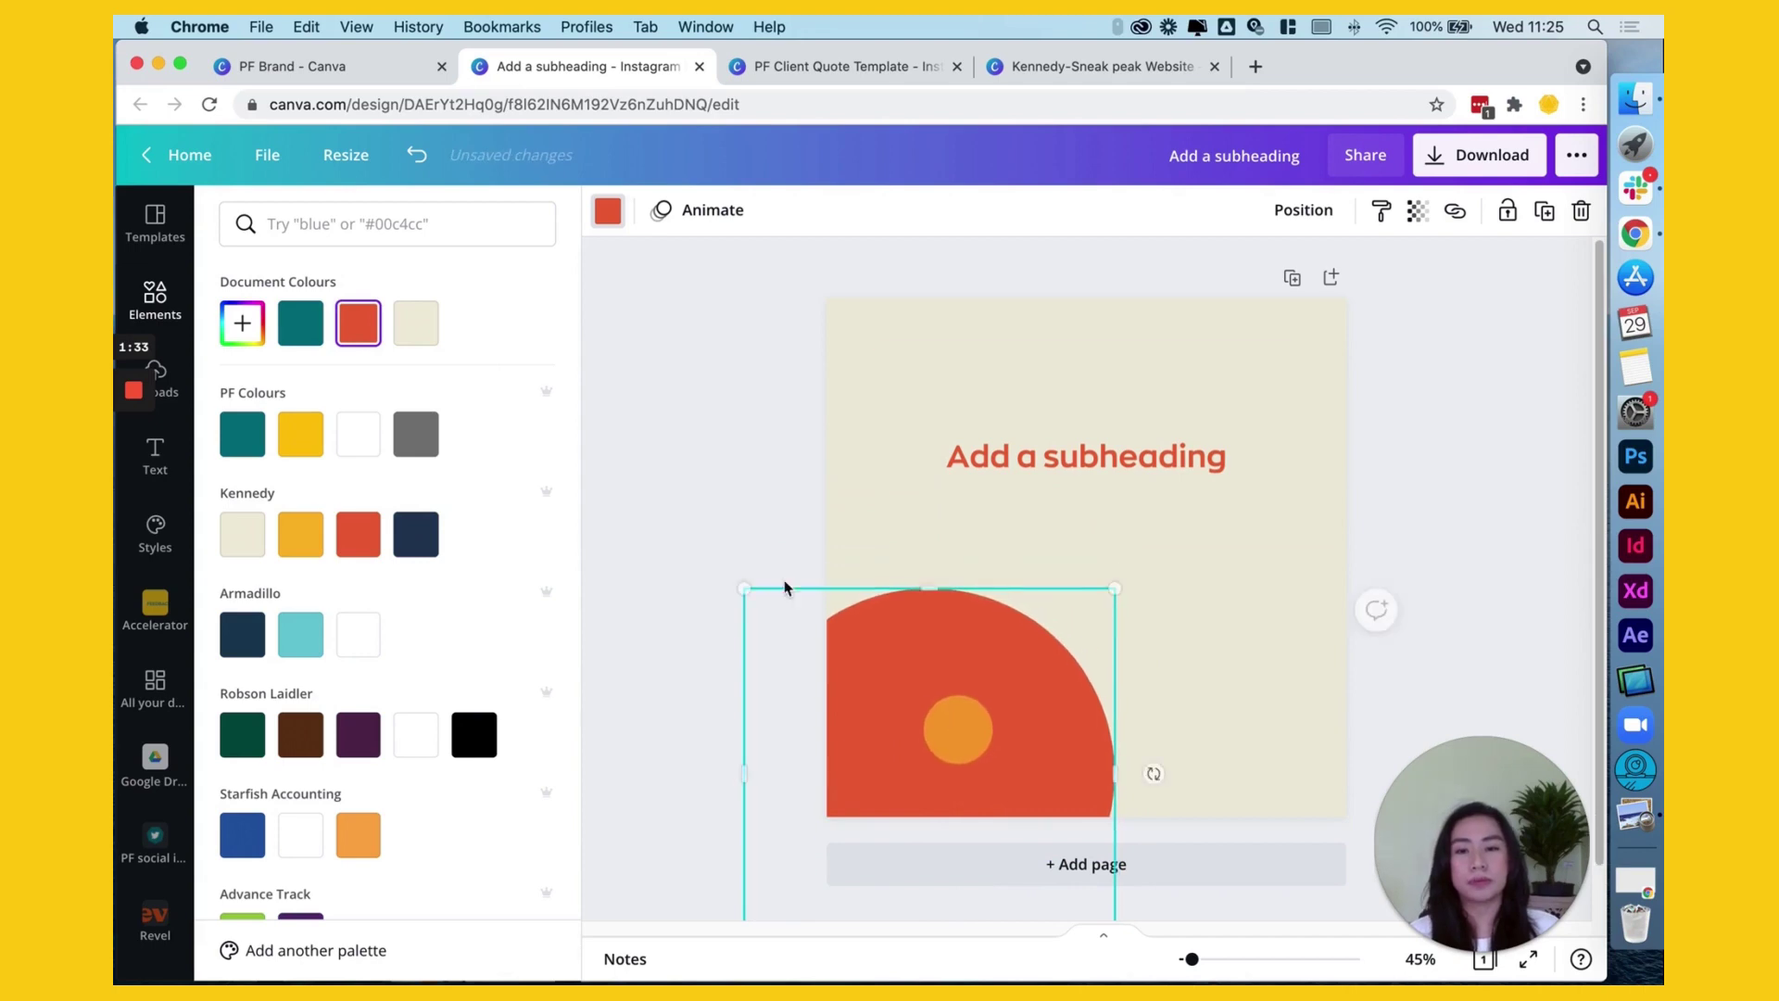
pyautogui.click(709, 477)
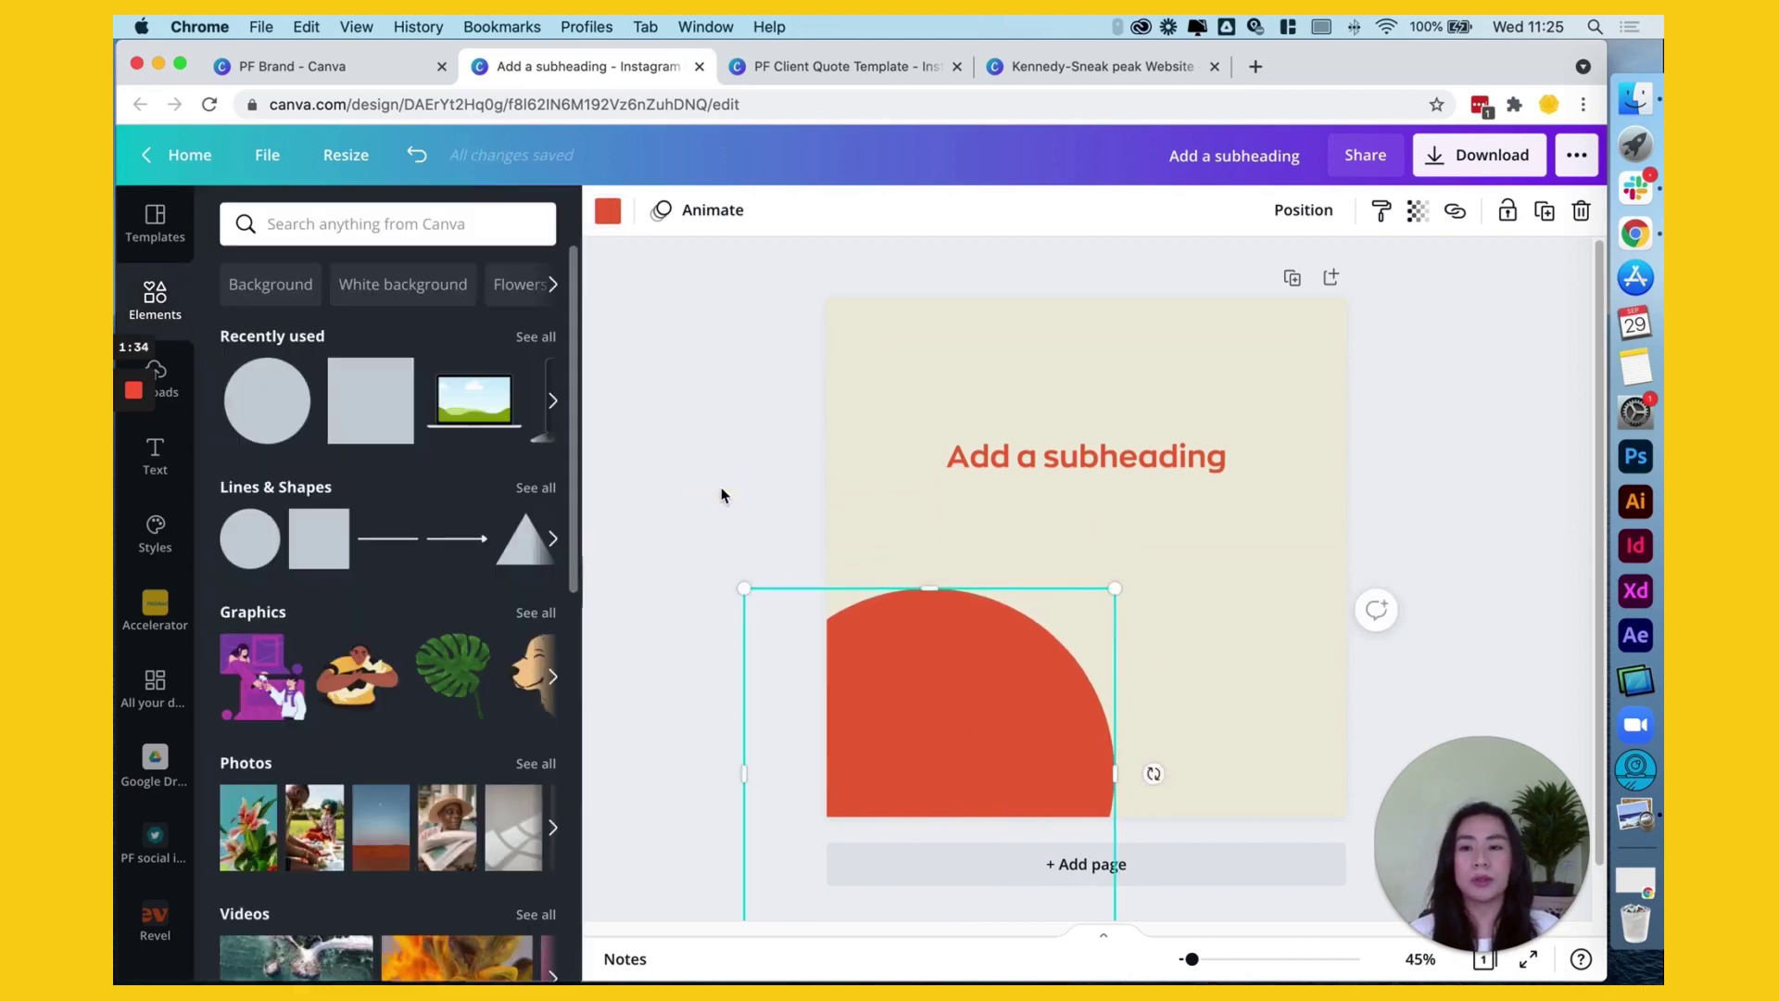
# Recolour the large circle at the page's lower-left corner with the teal from the PF Colours palette.
pyautogui.click(608, 211)
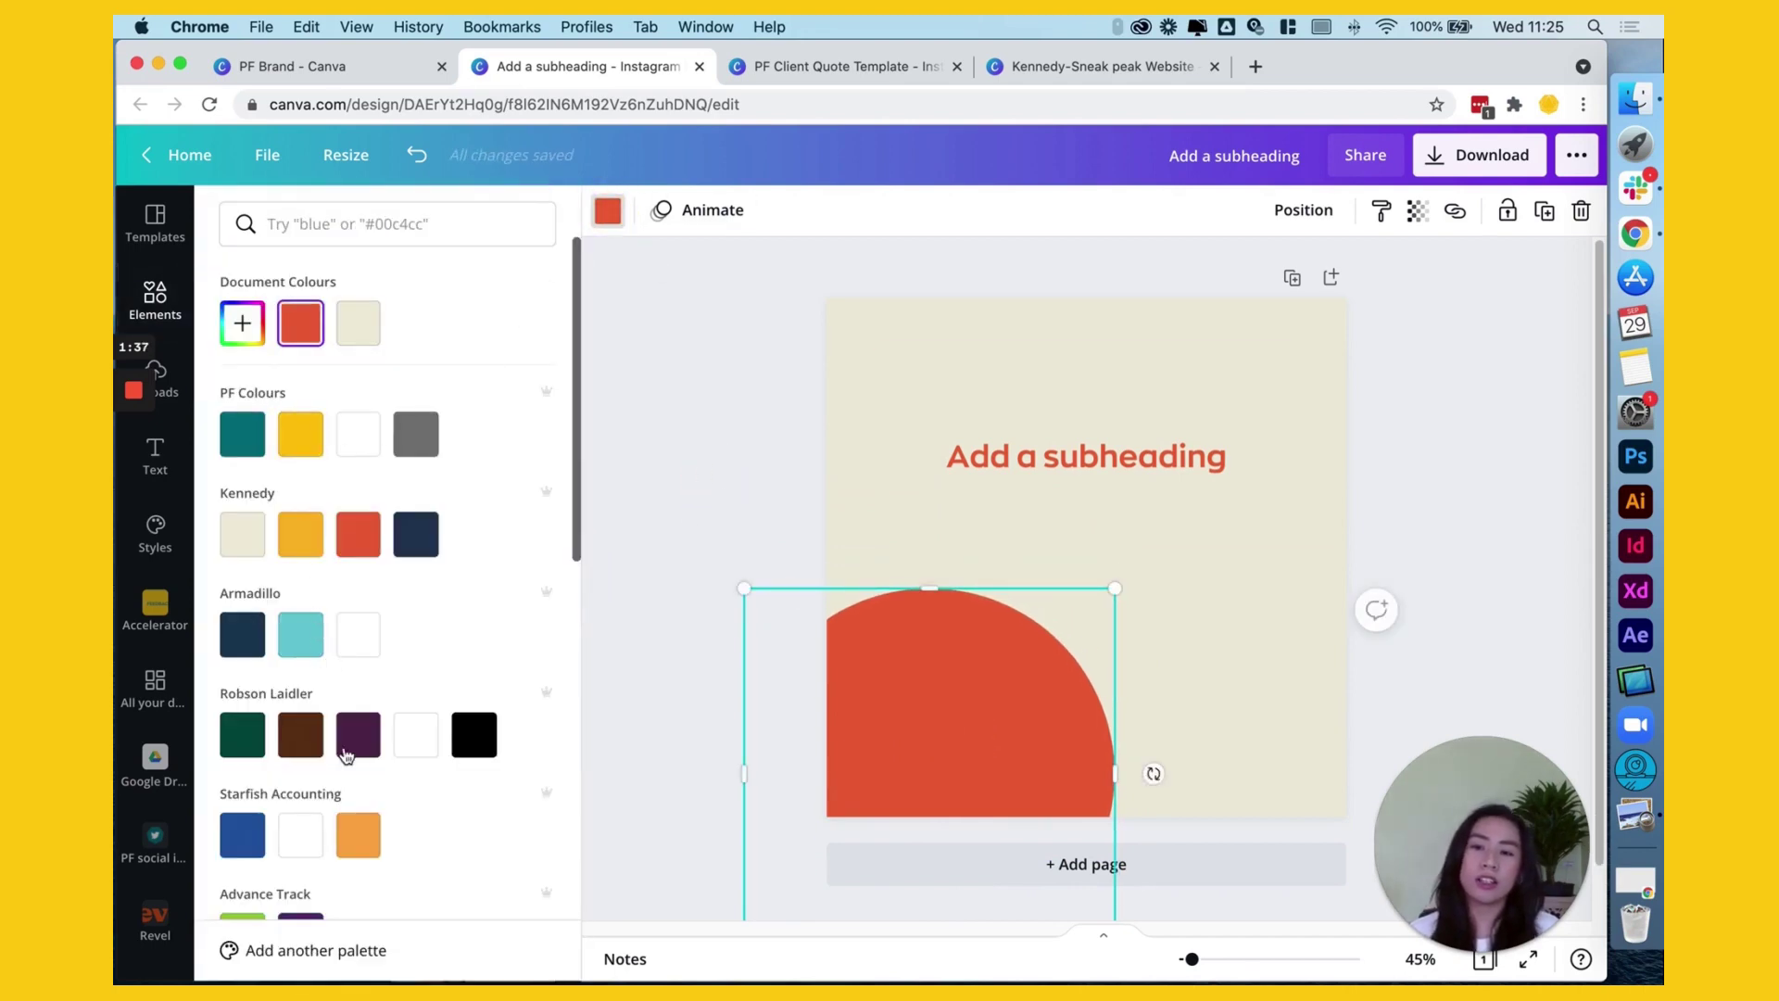
pyautogui.scroll(-1, 349, 804)
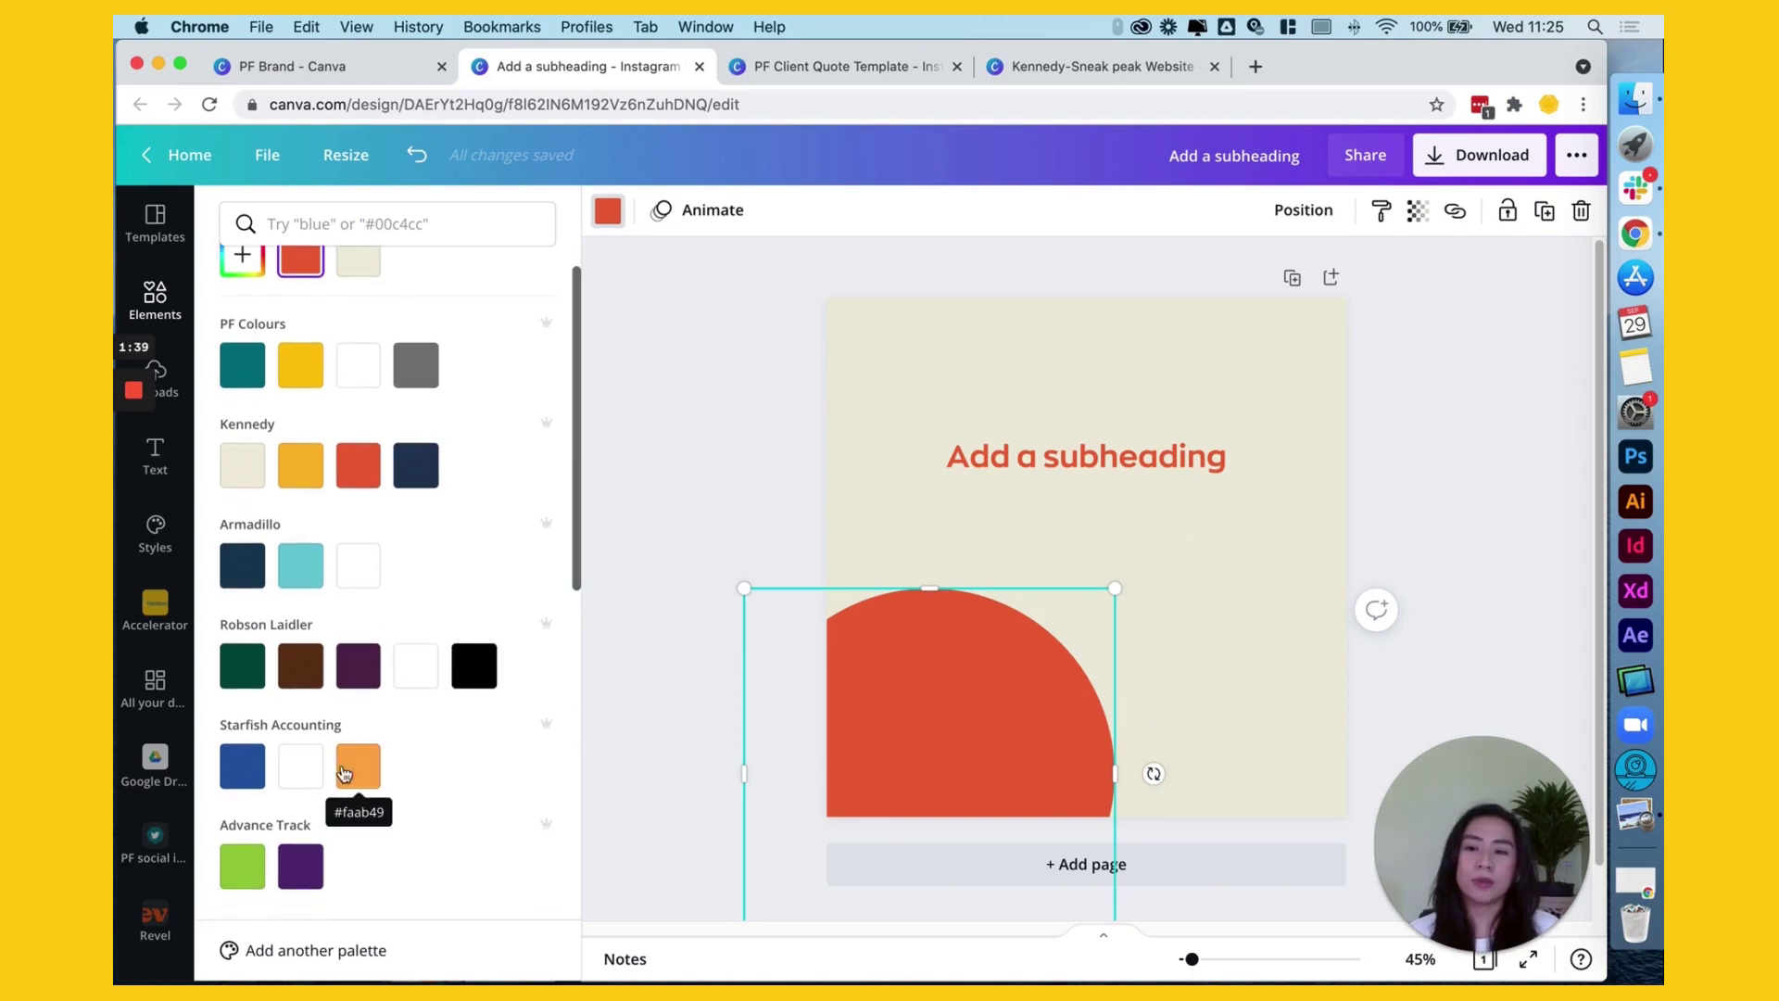
pyautogui.scroll(1, 278, 556)
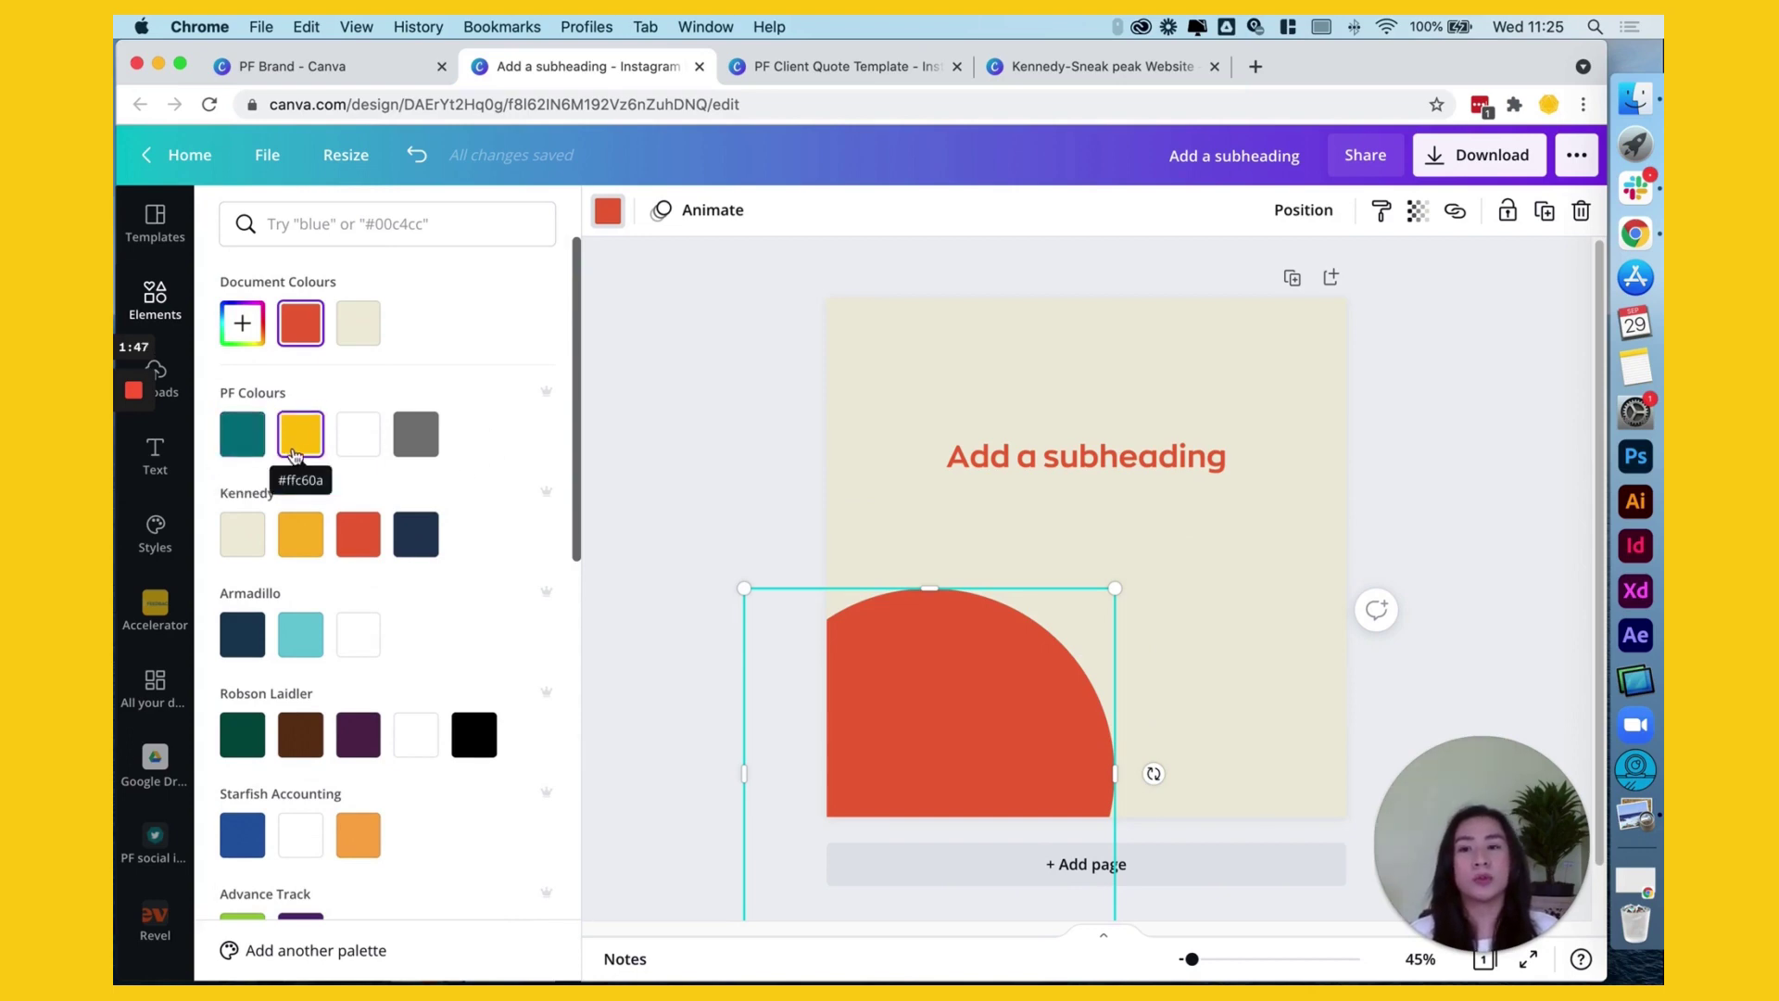
pyautogui.click(253, 449)
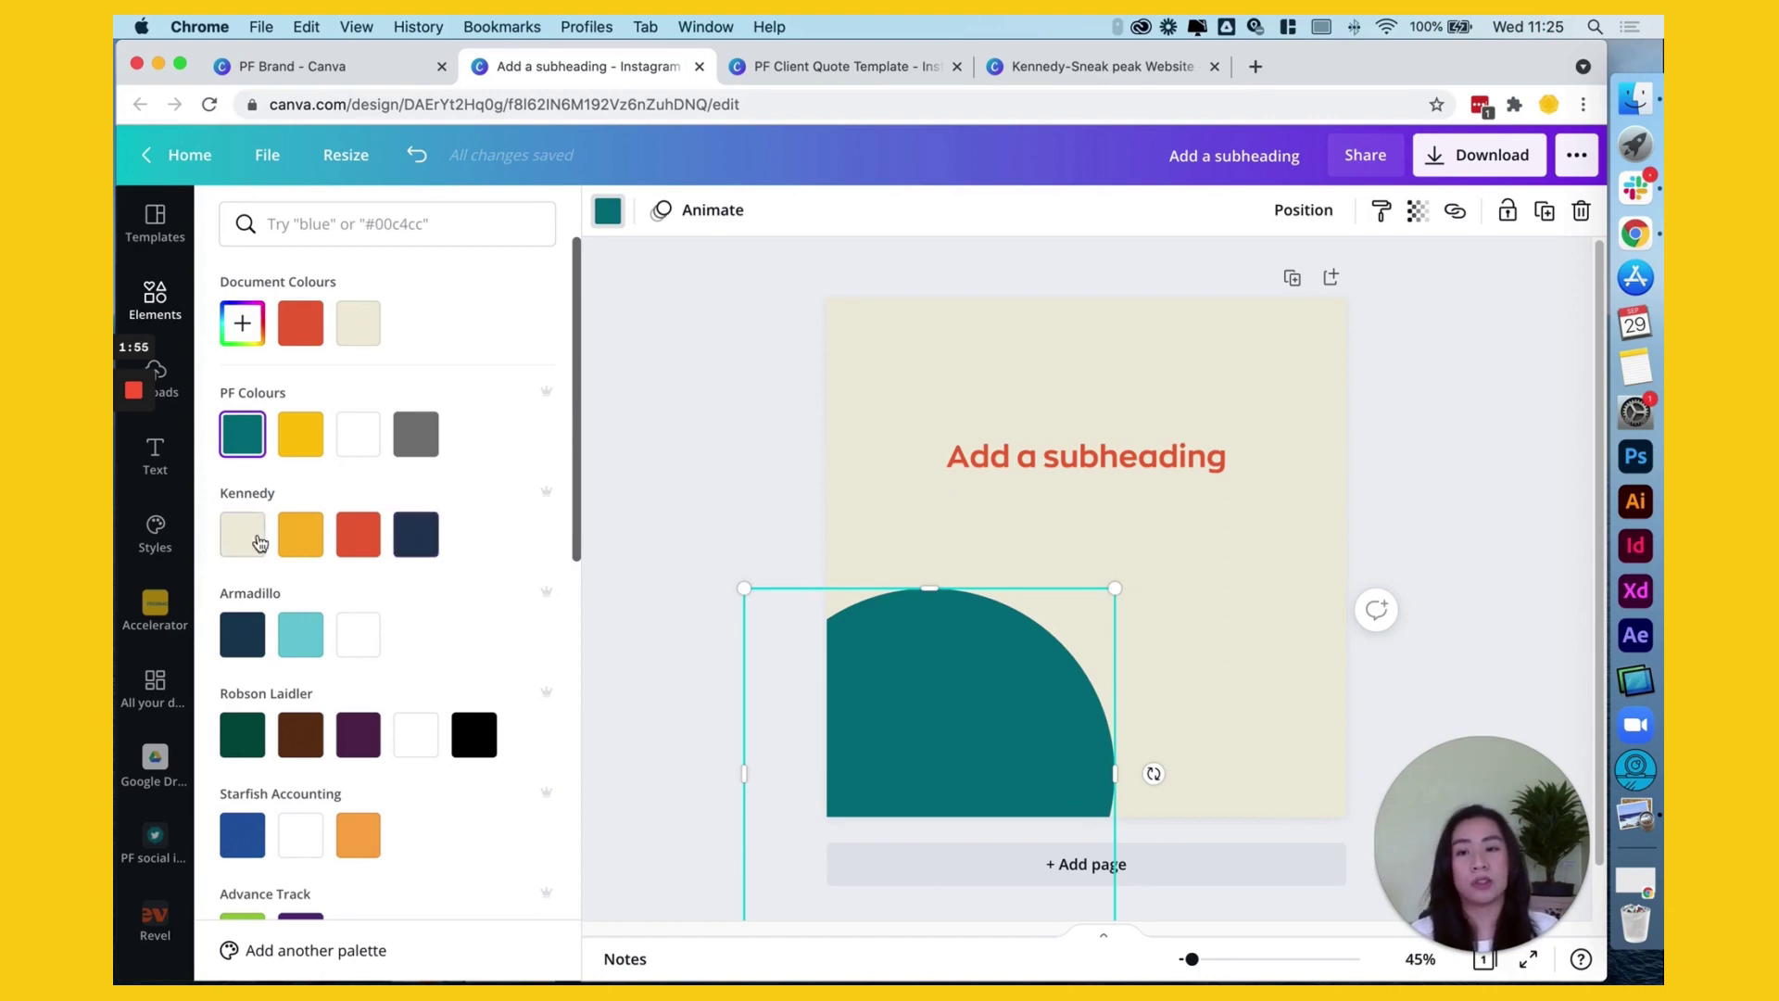
pyautogui.click(689, 447)
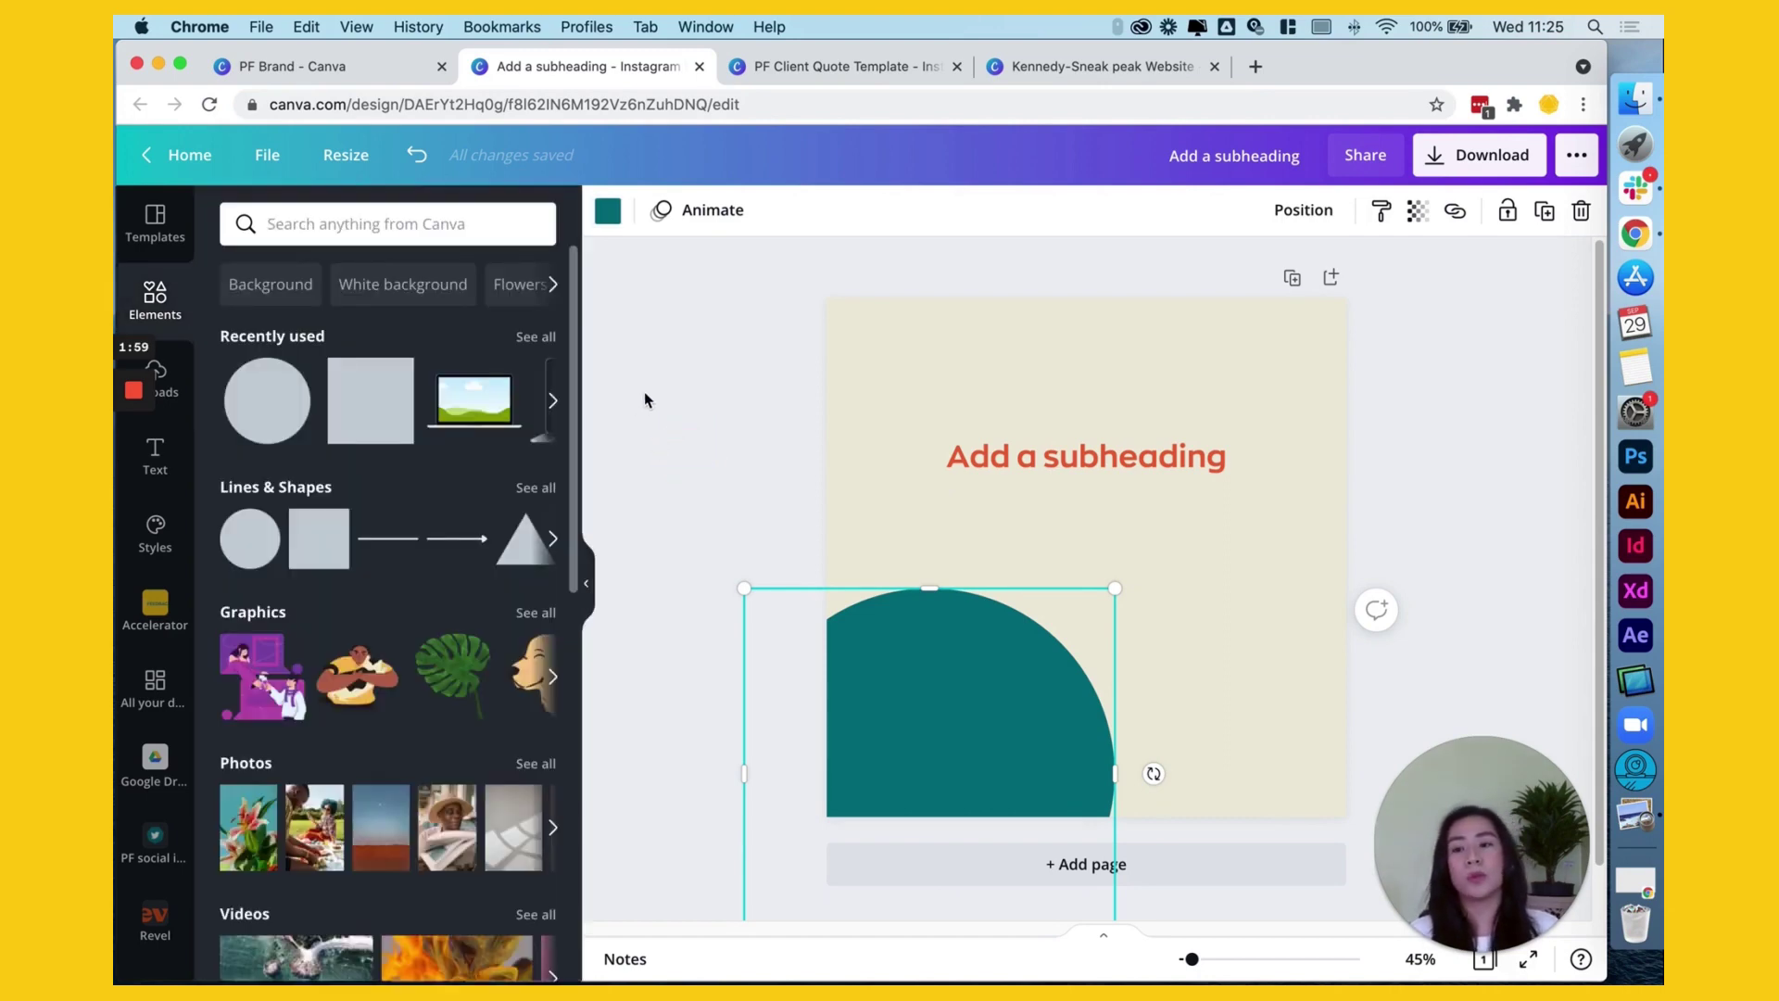
# Create a new brand kit named Kennedy in the account's Brand Kit area.
pyautogui.click(338, 66)
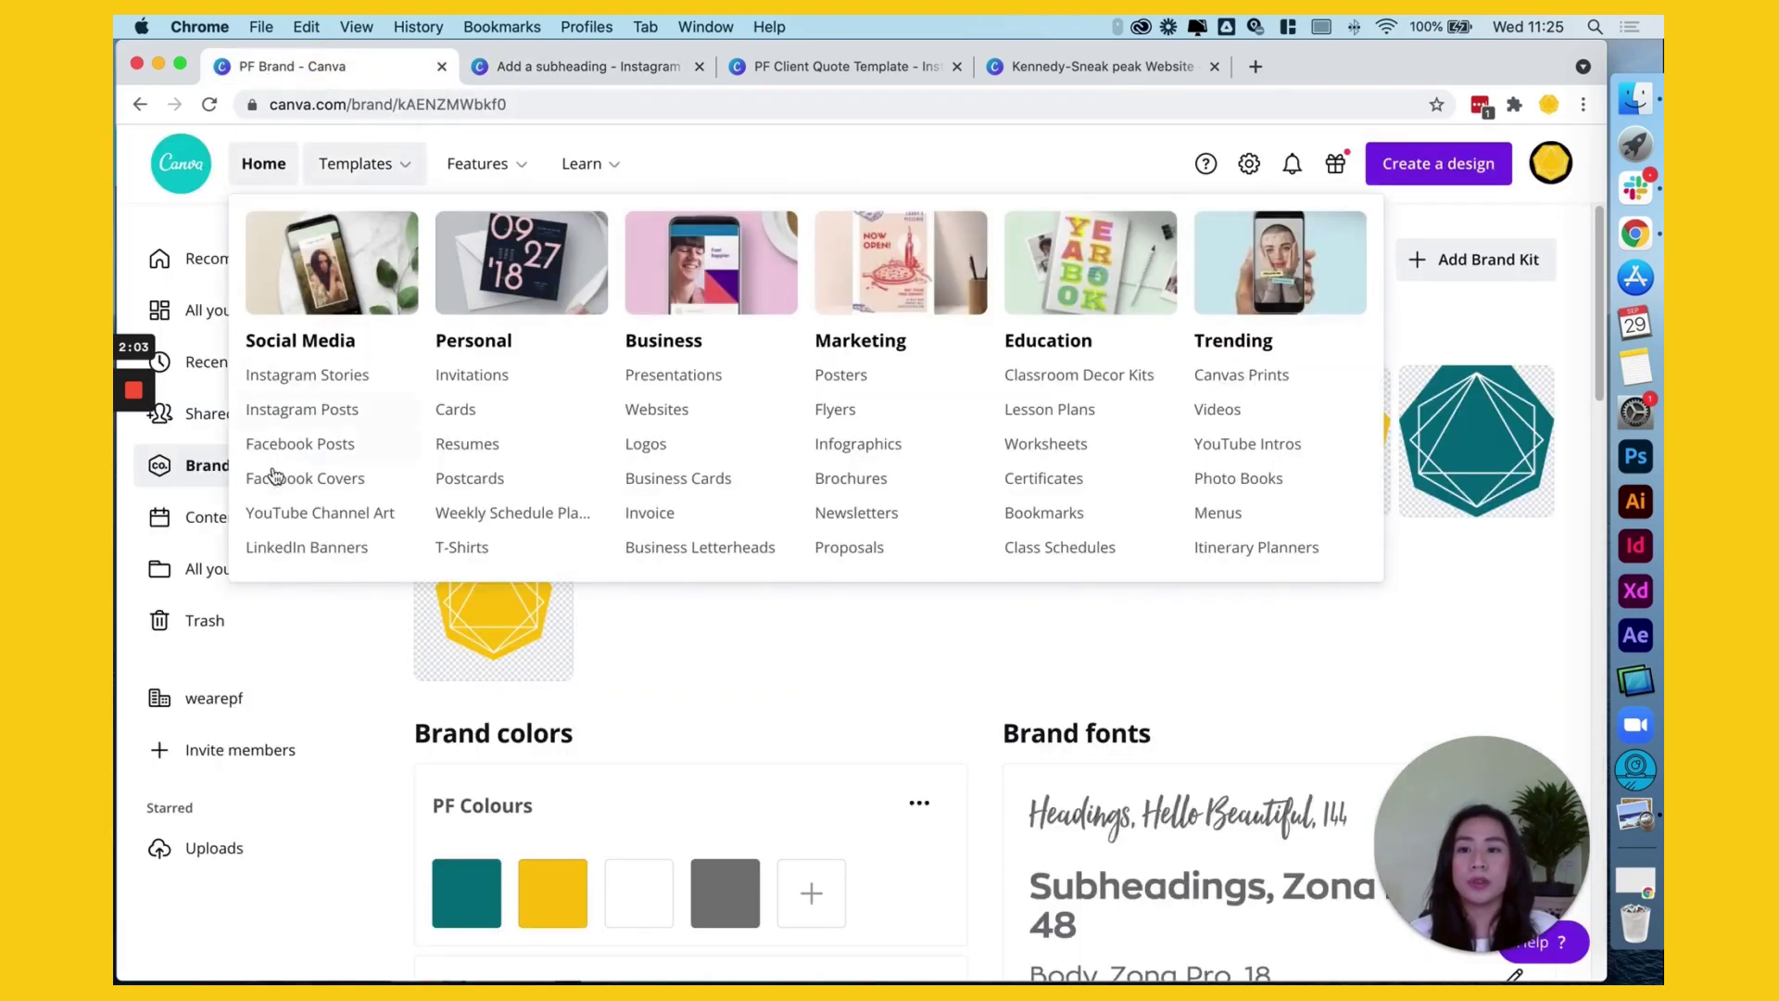
pyautogui.click(196, 465)
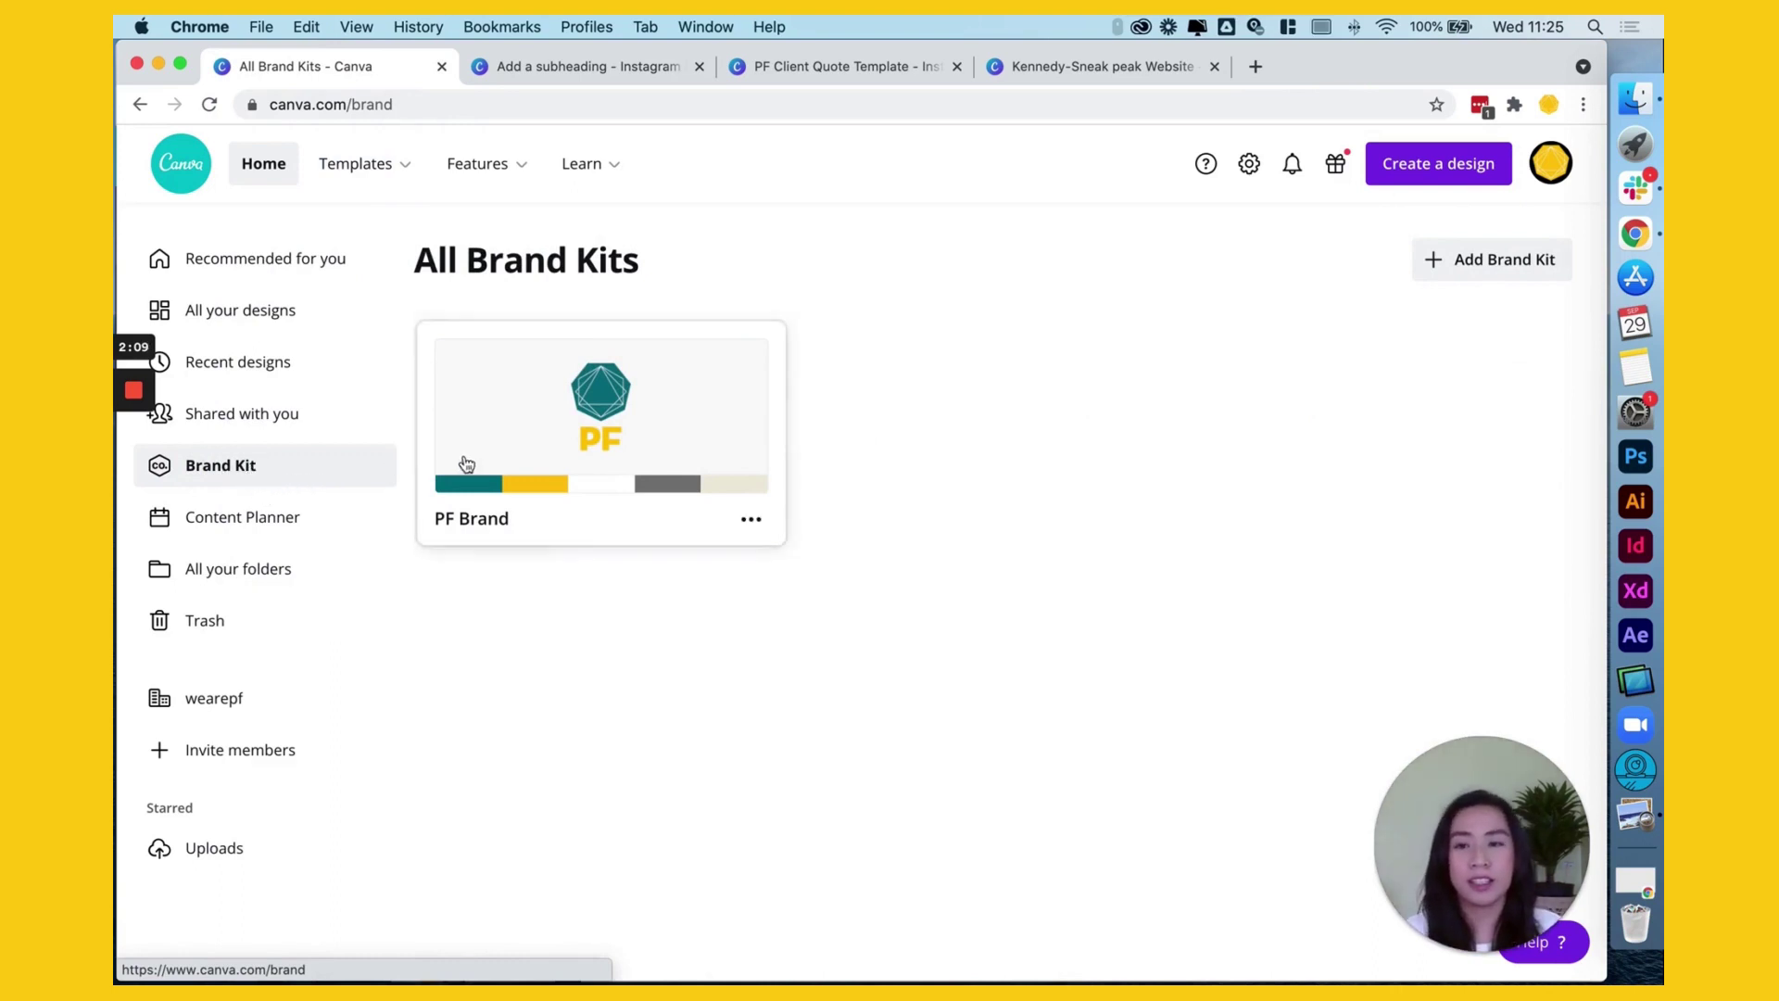
pyautogui.click(1510, 259)
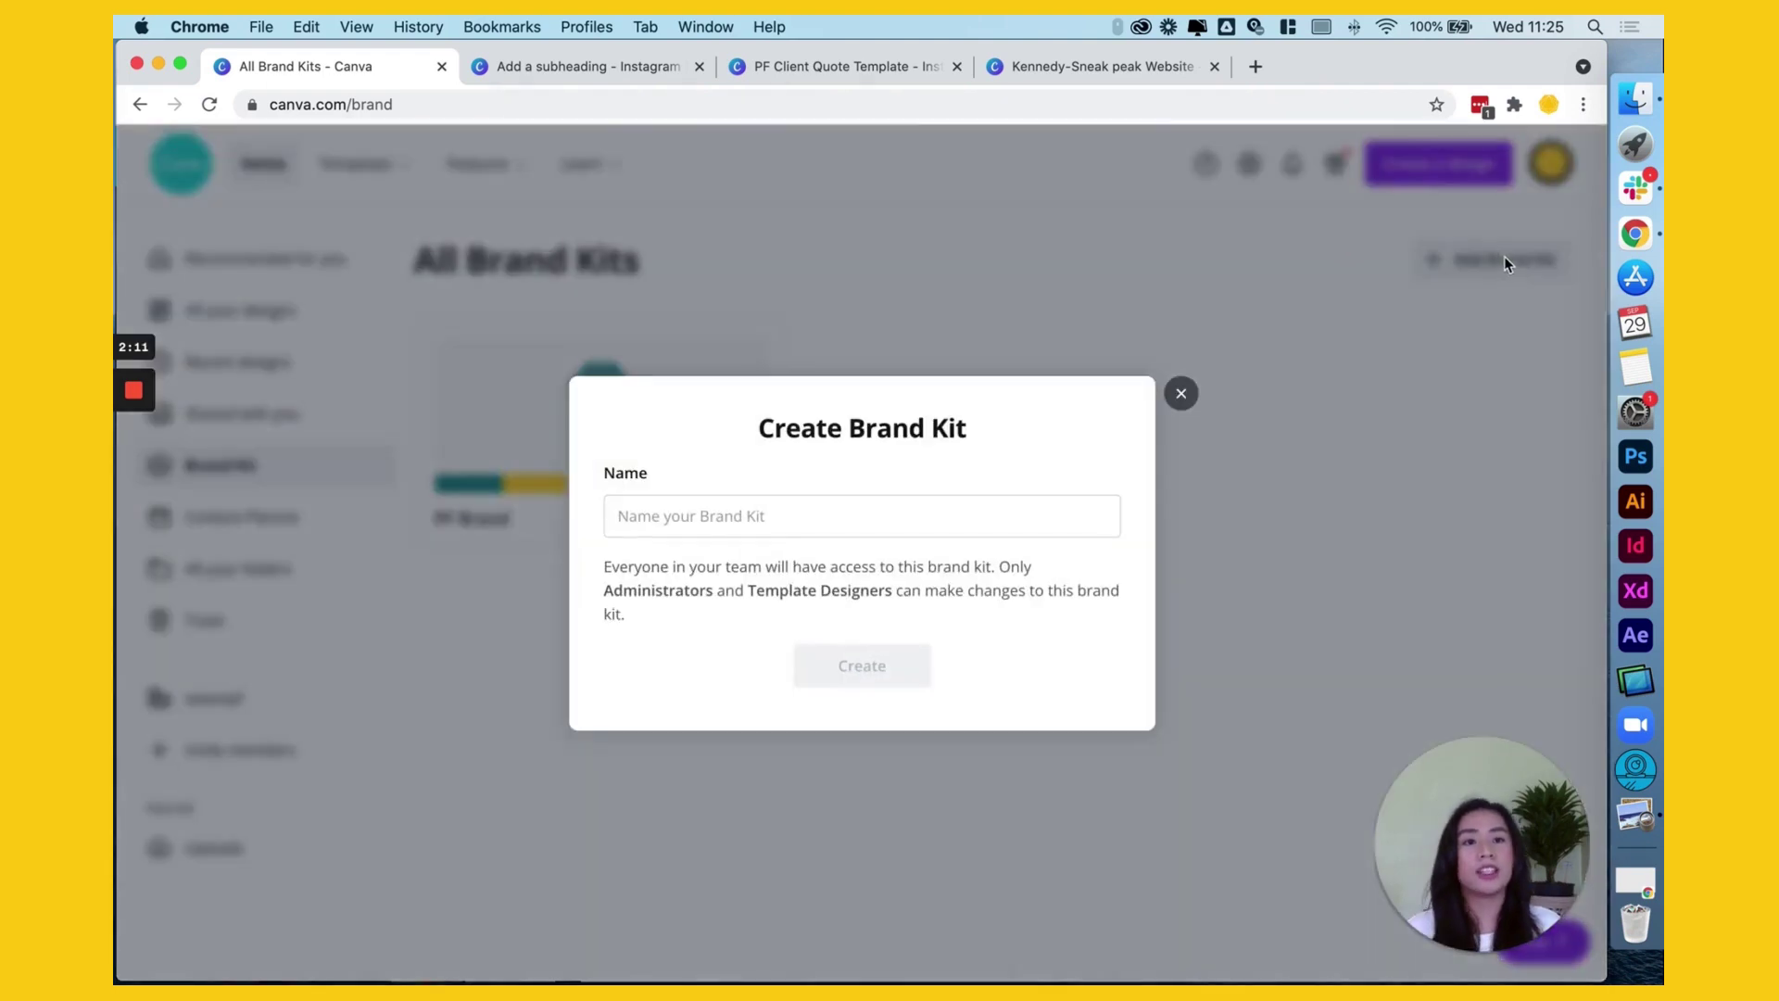
pyautogui.click(852, 504)
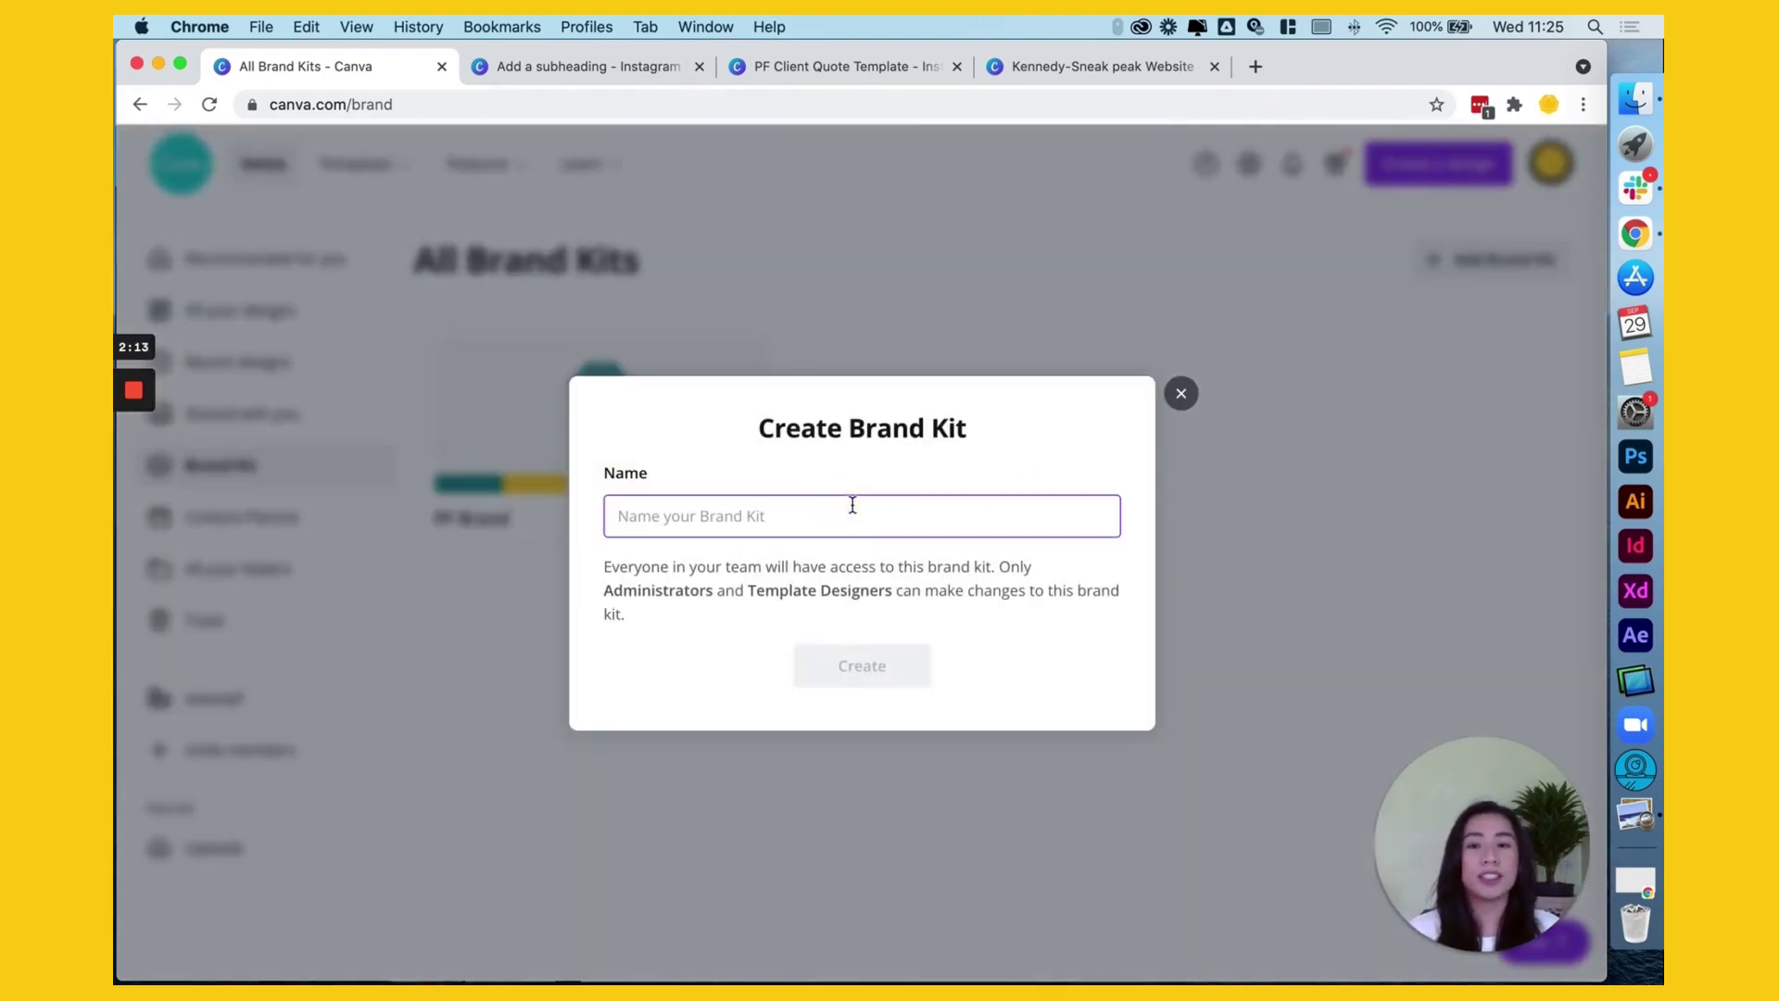
pyautogui.write('Kennedy')
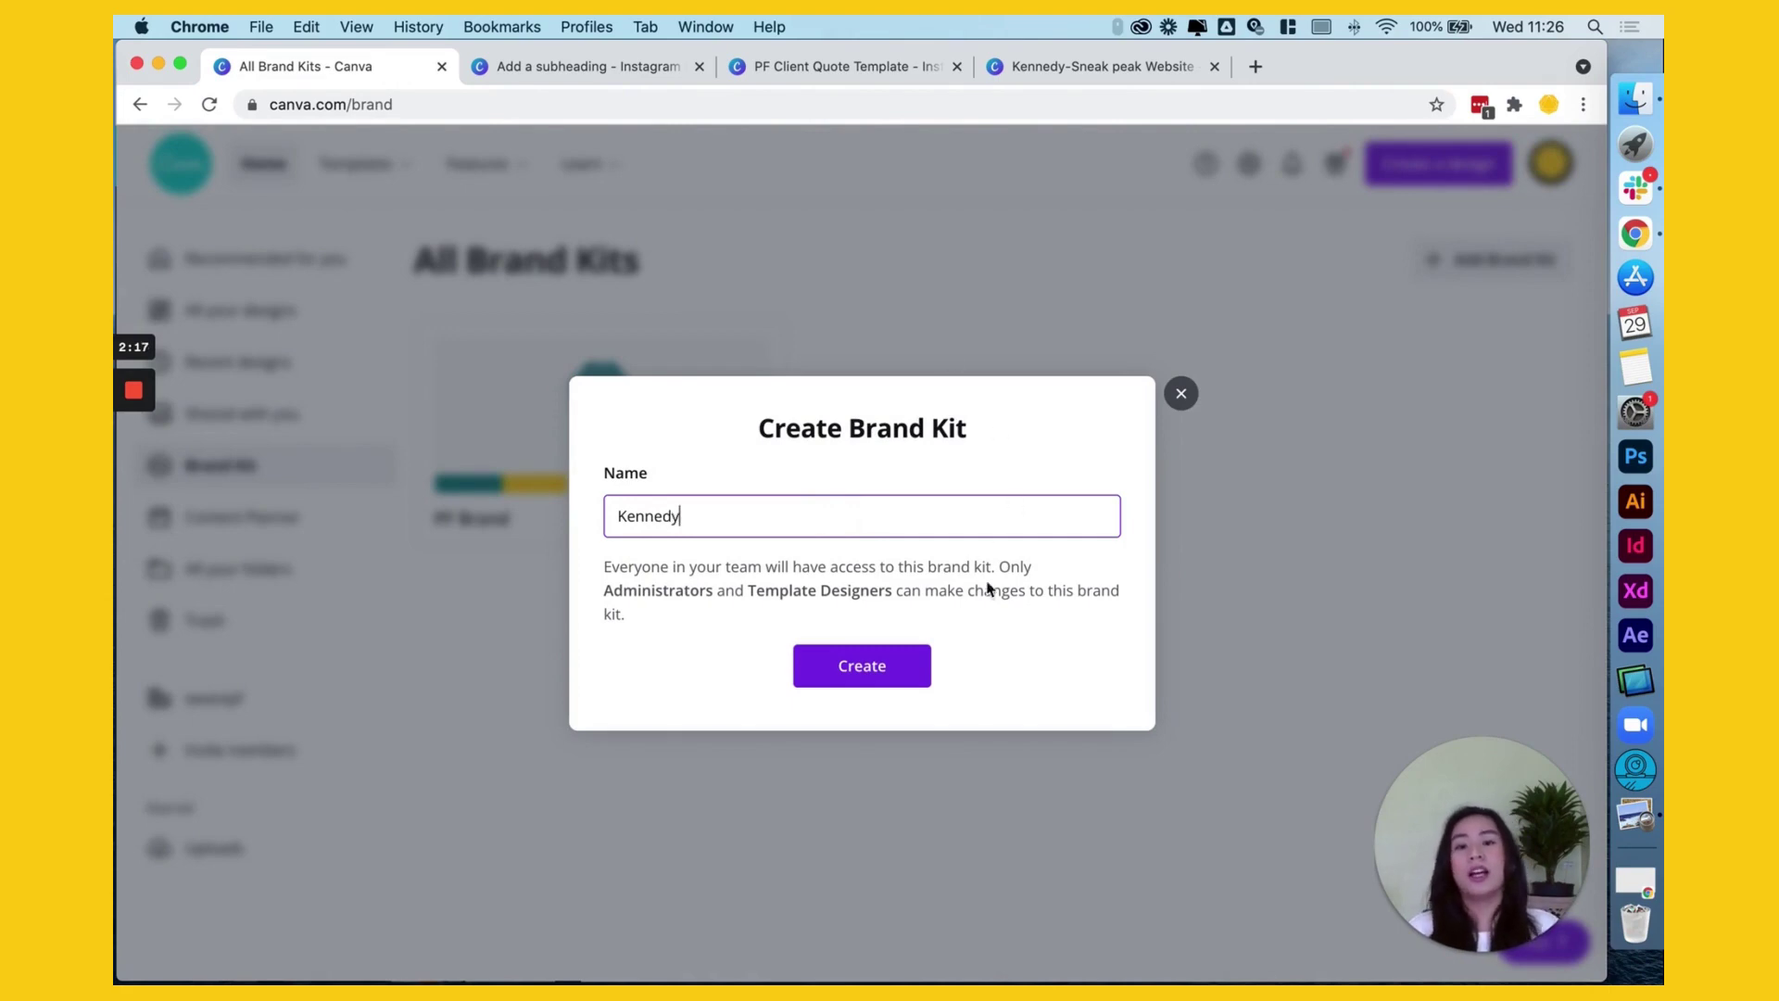
pyautogui.click(887, 667)
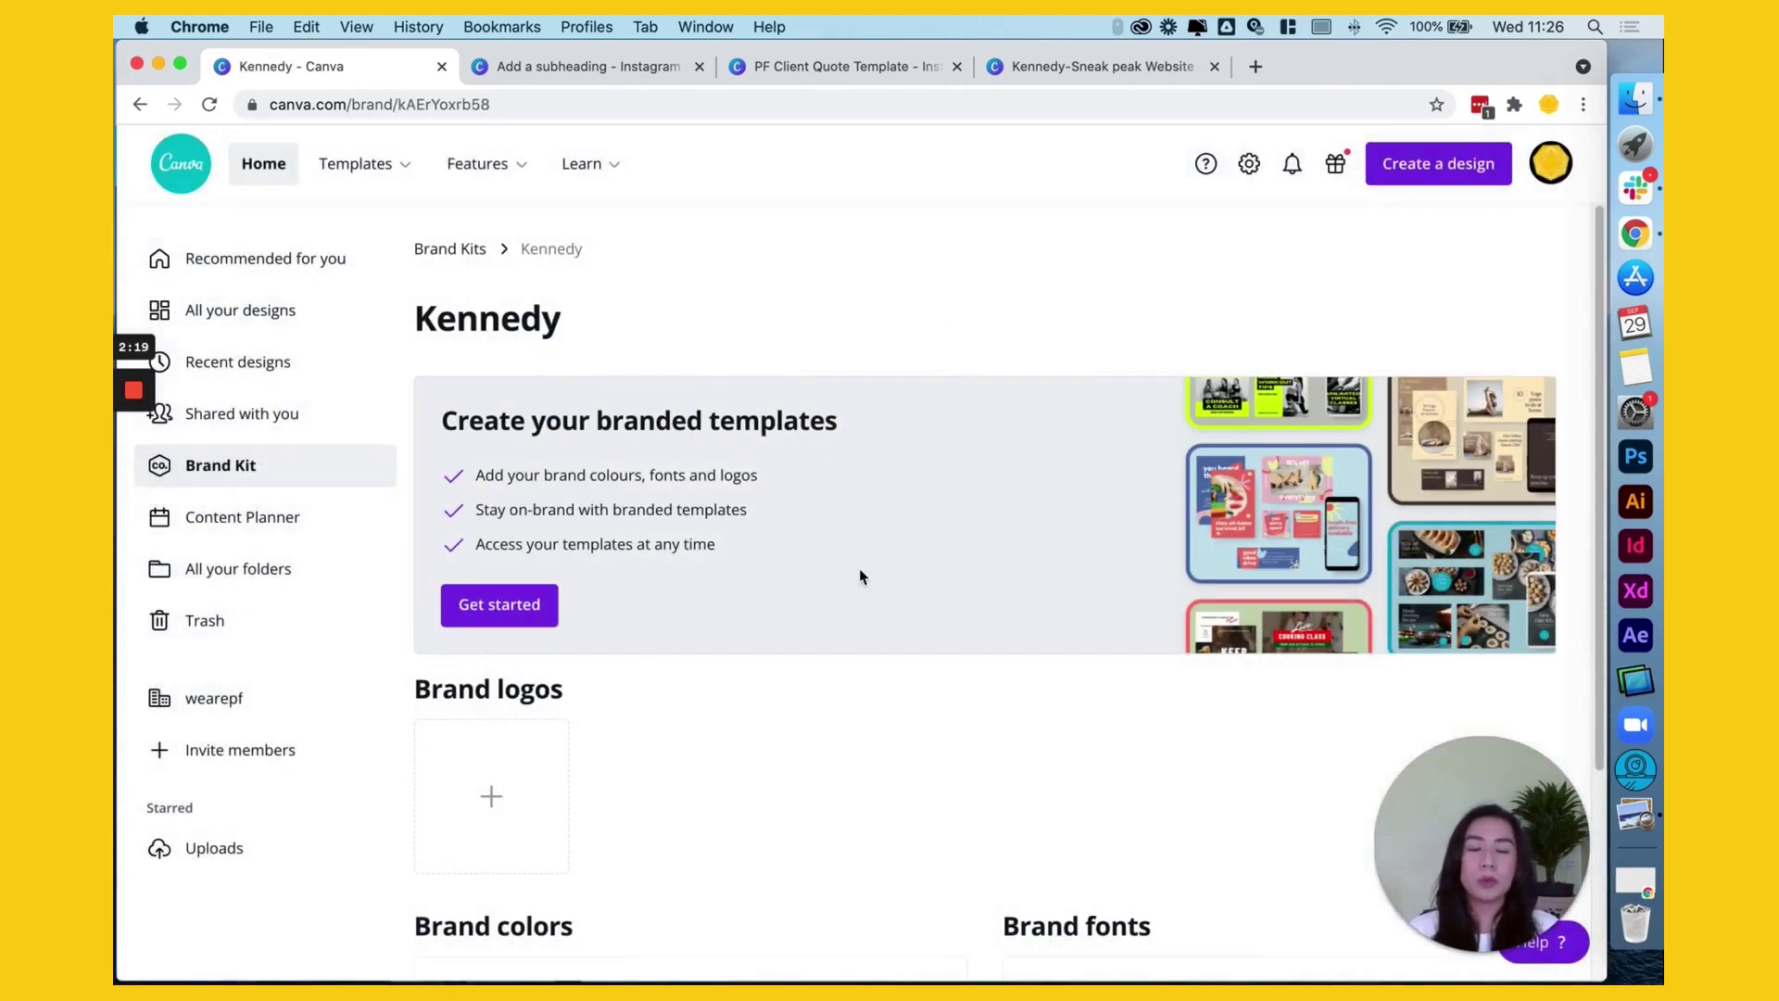
pyautogui.scroll(-5, 871, 611)
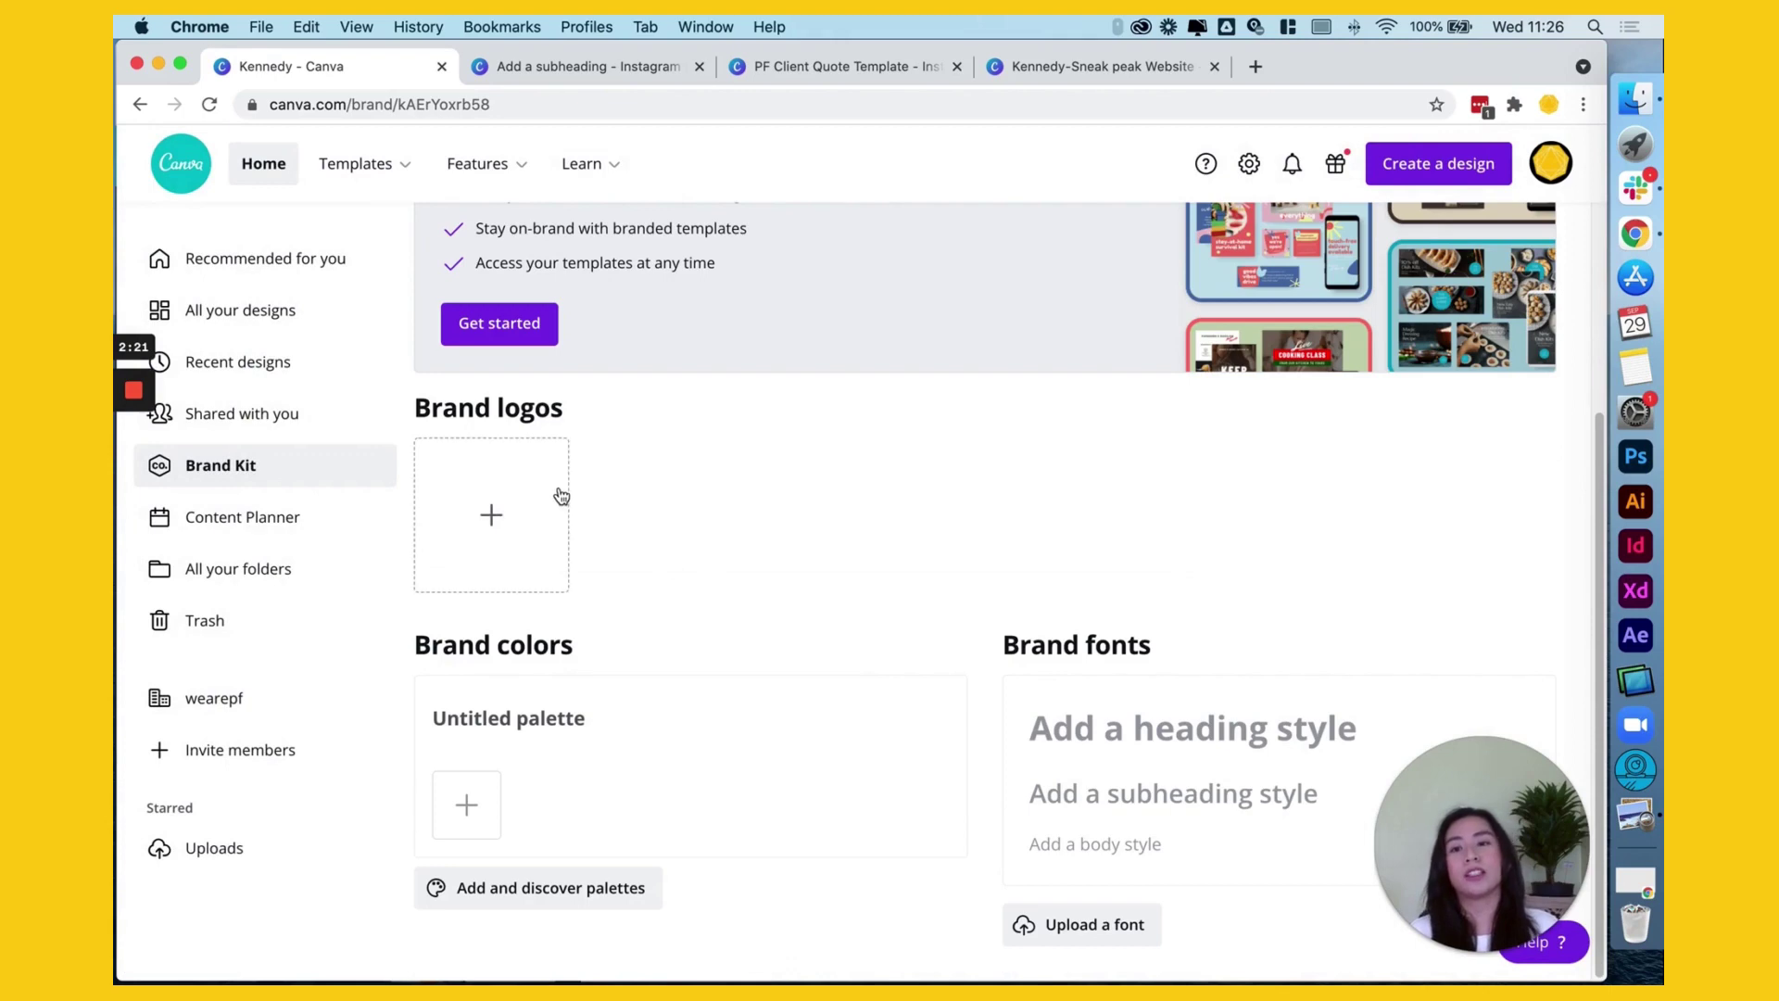
pyautogui.click(497, 513)
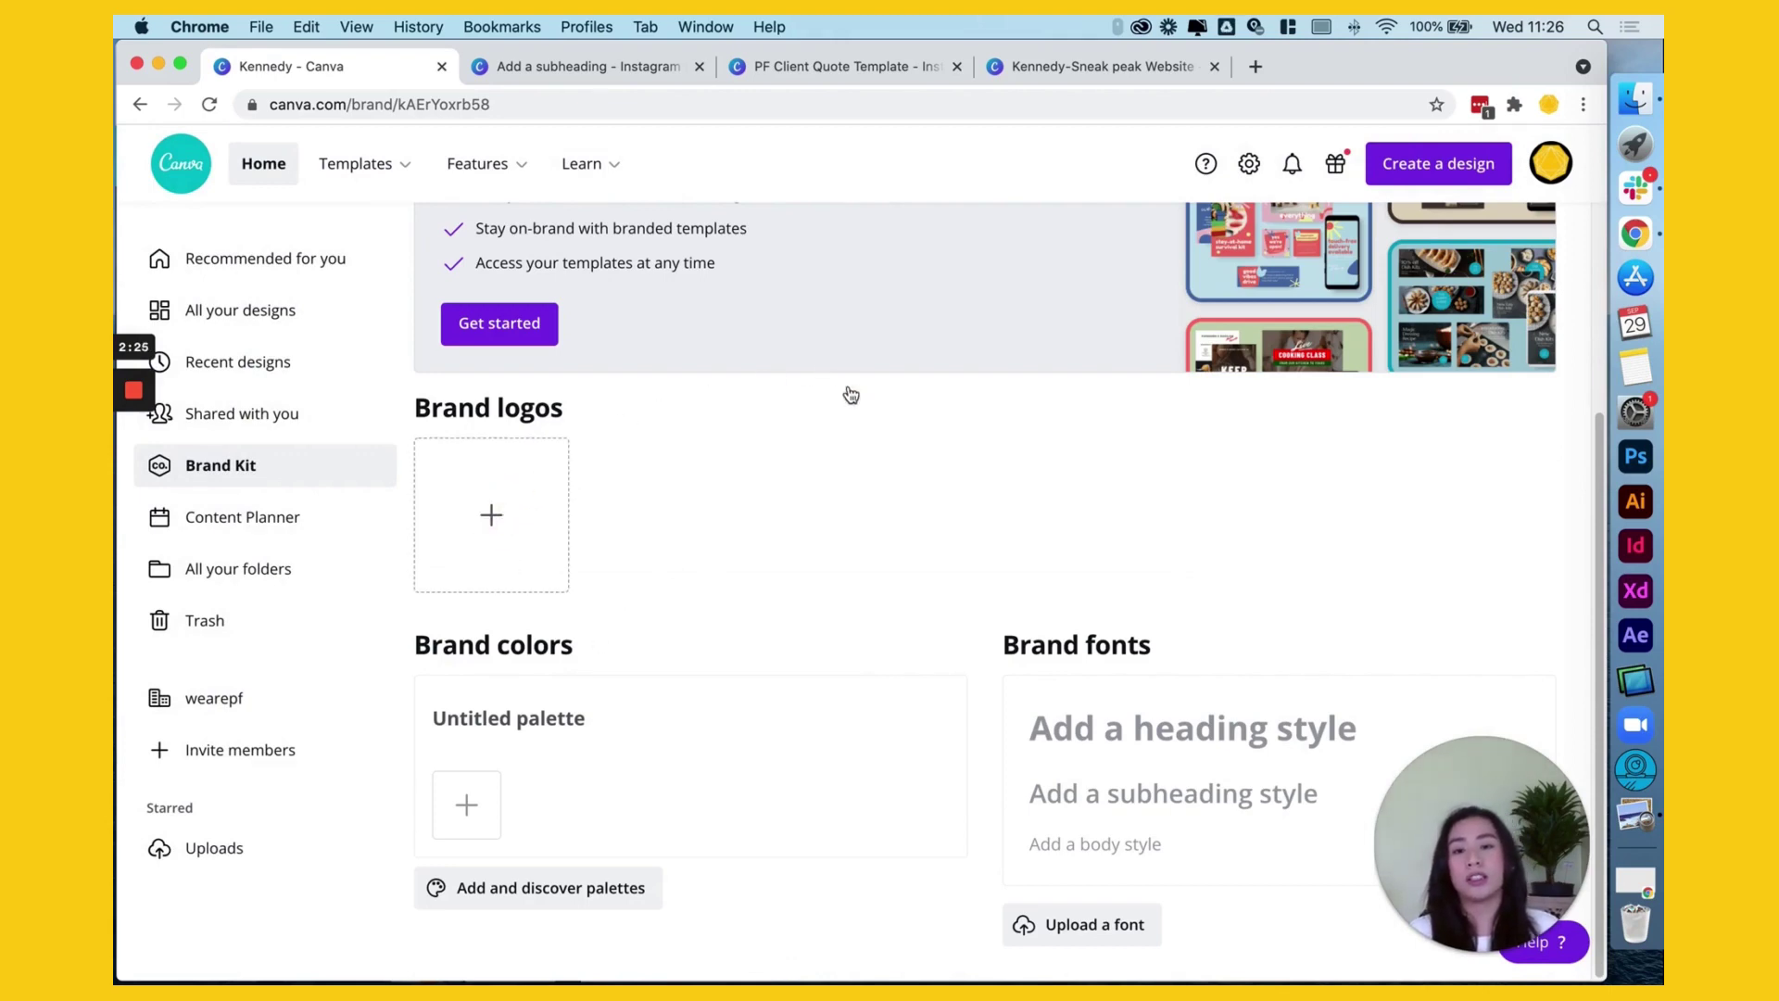
pyautogui.click(1442, 581)
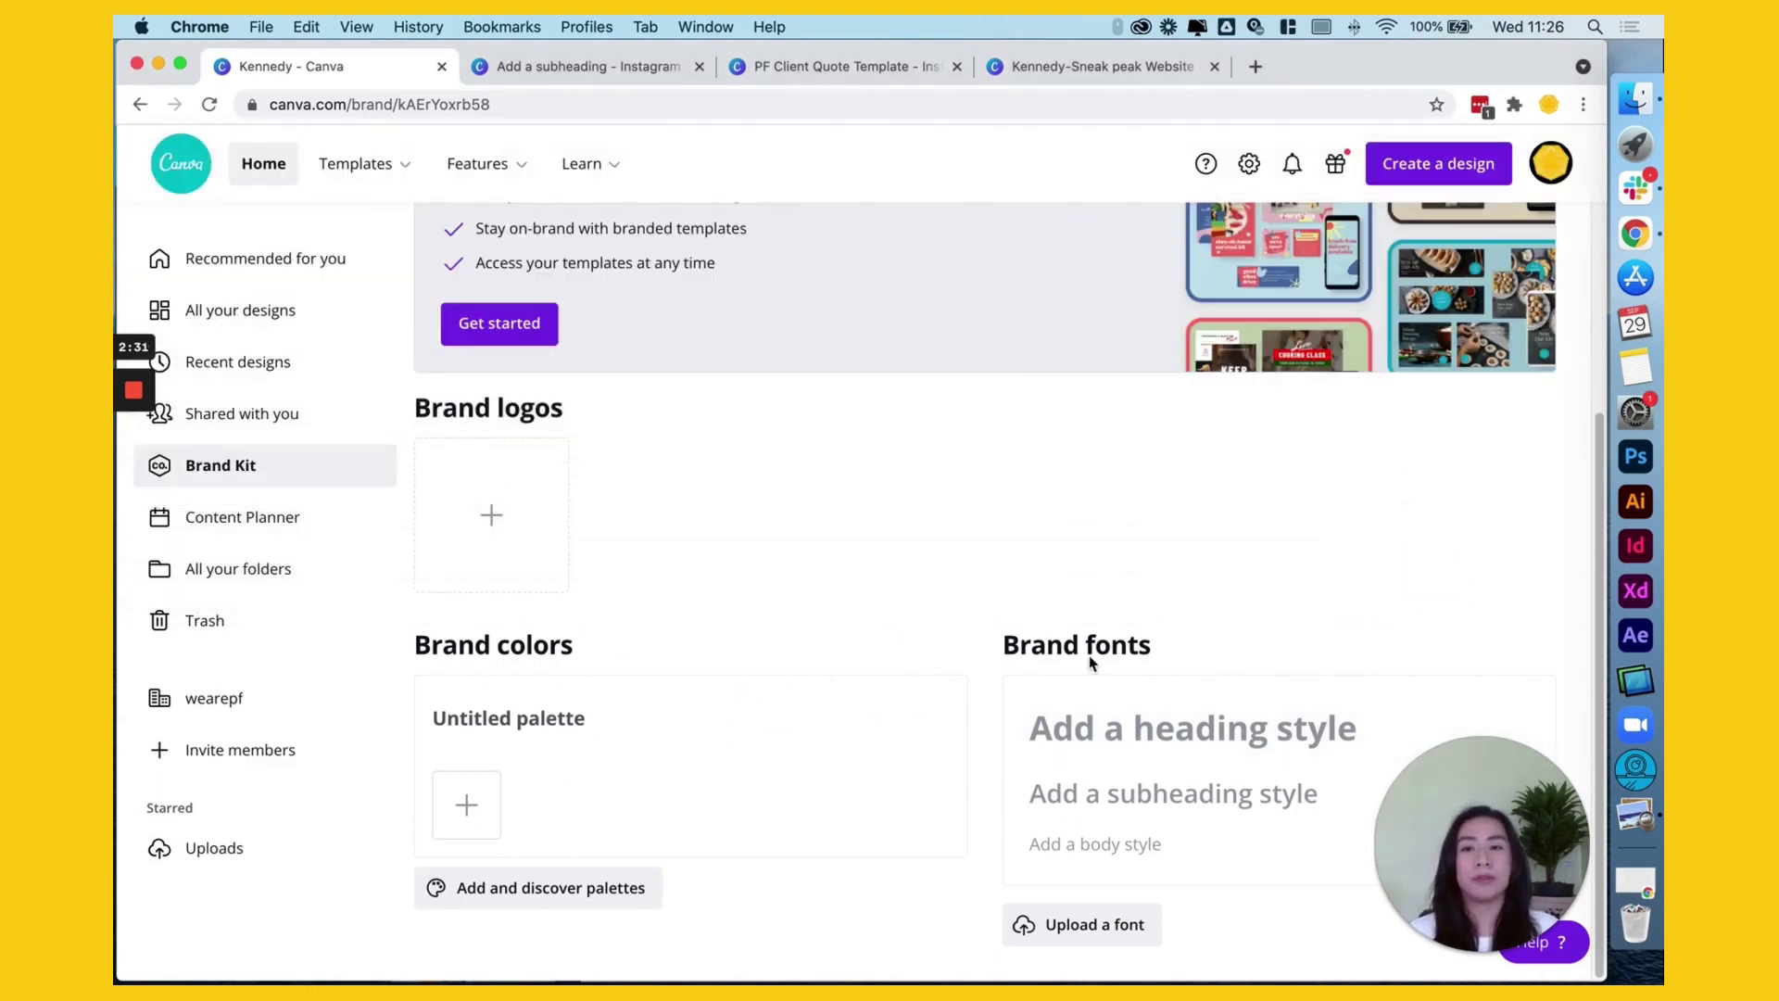
# Examine the brand text styles and the brand palettes offered for the subheading's colour in the Instagram post.
pyautogui.click(575, 64)
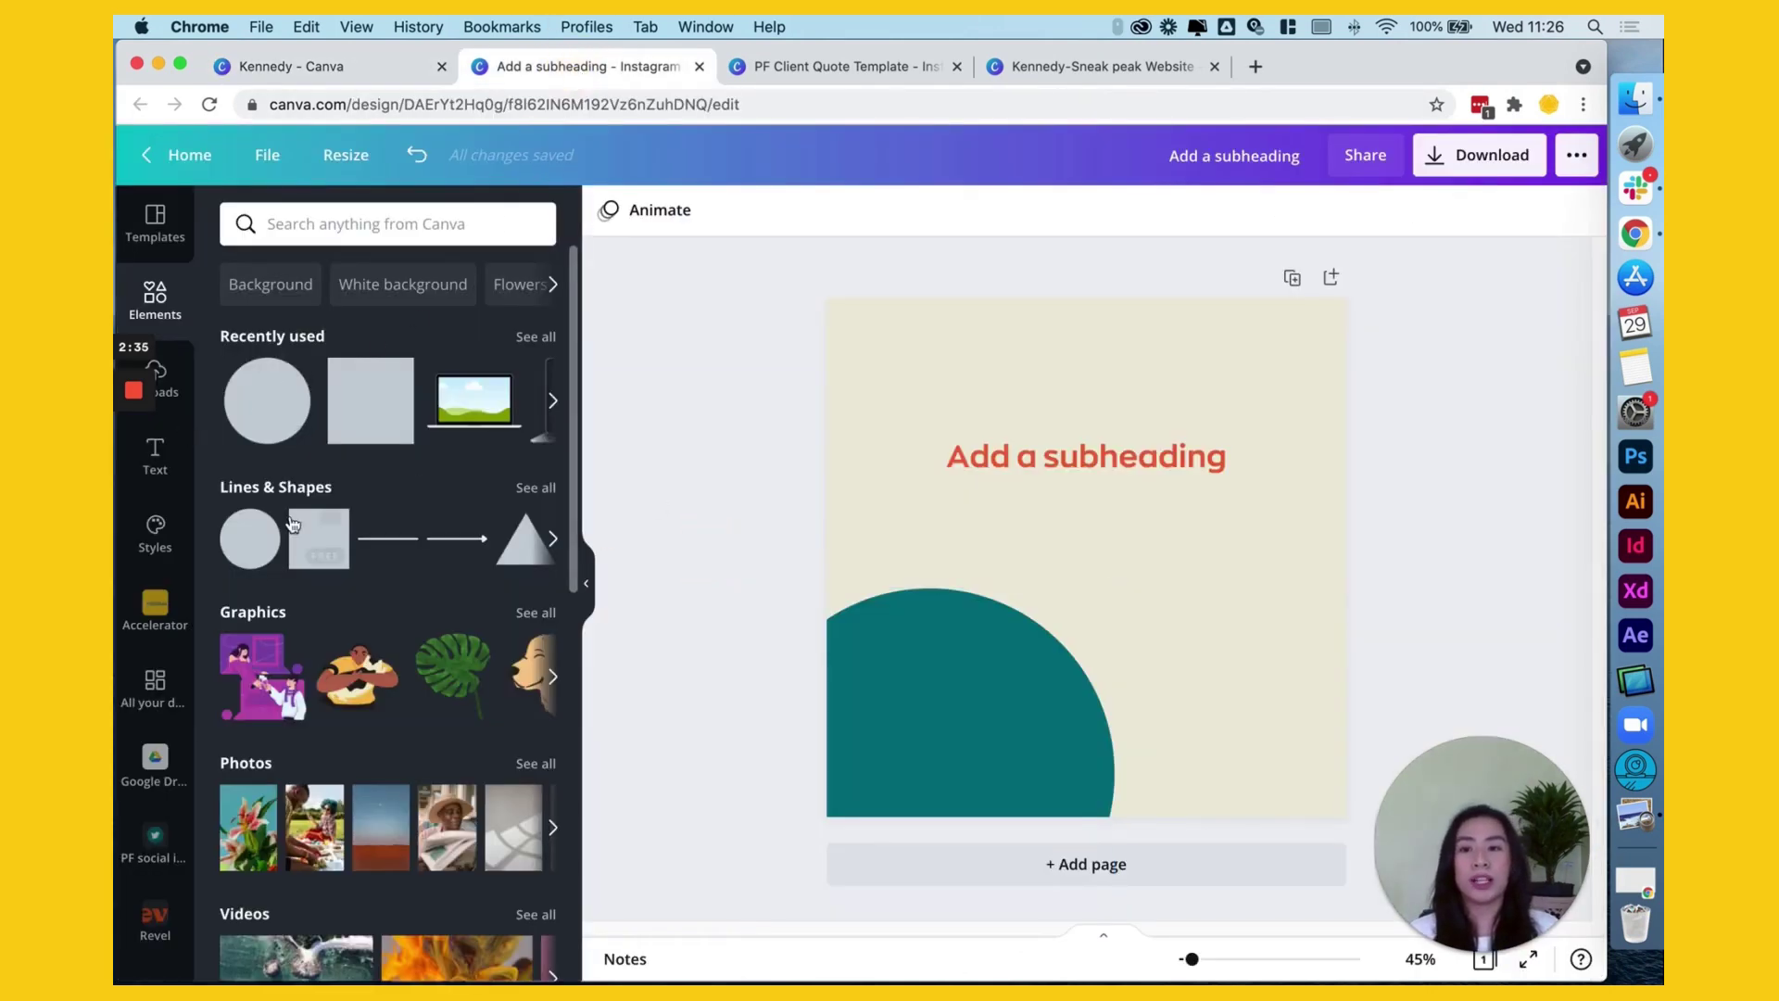
pyautogui.click(155, 455)
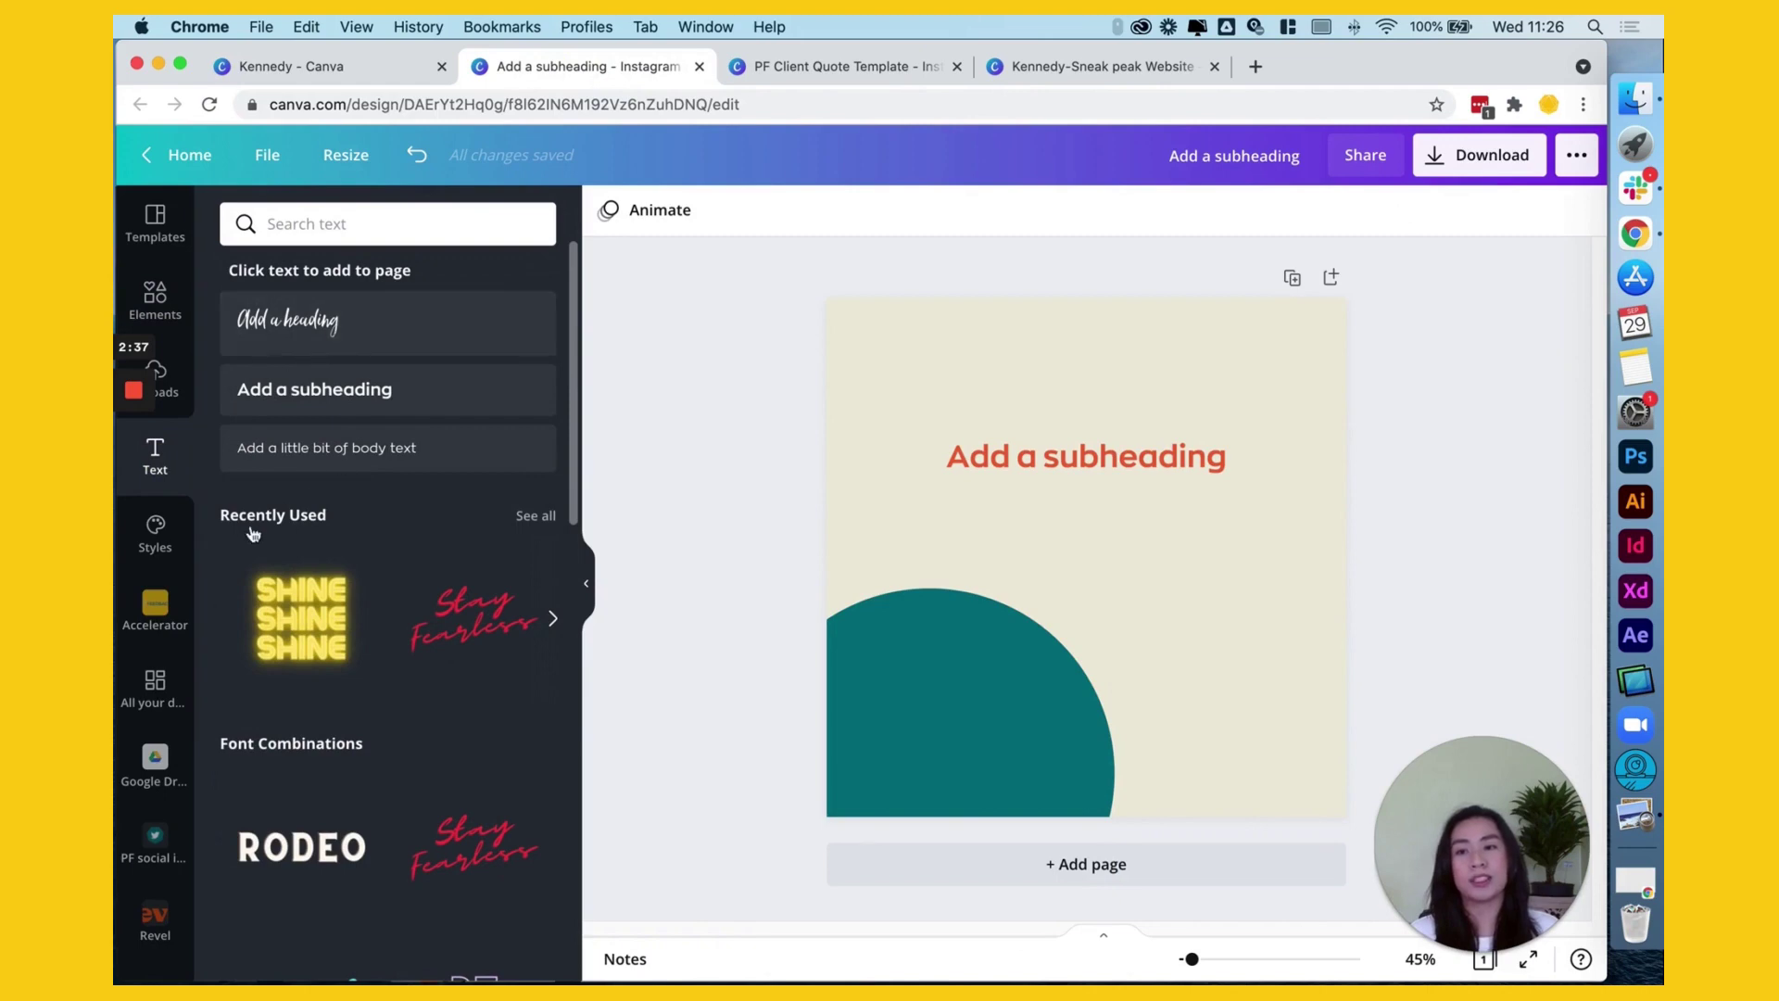
pyautogui.click(408, 385)
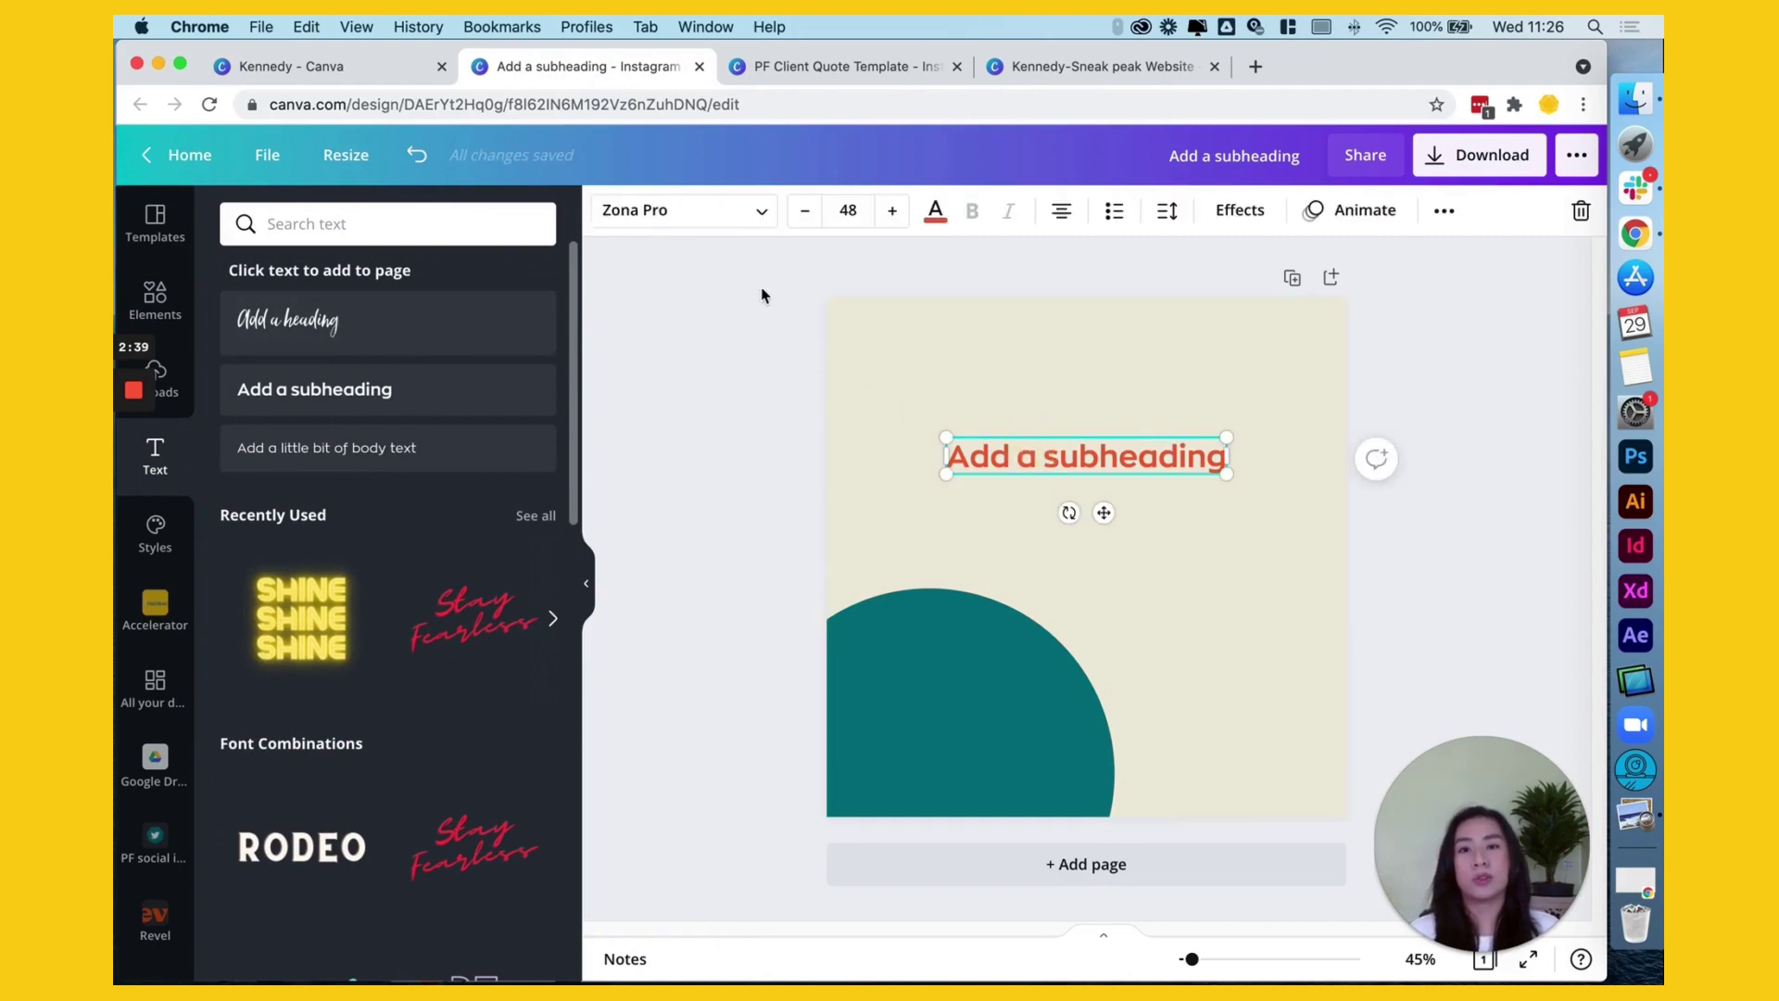
pyautogui.click(936, 210)
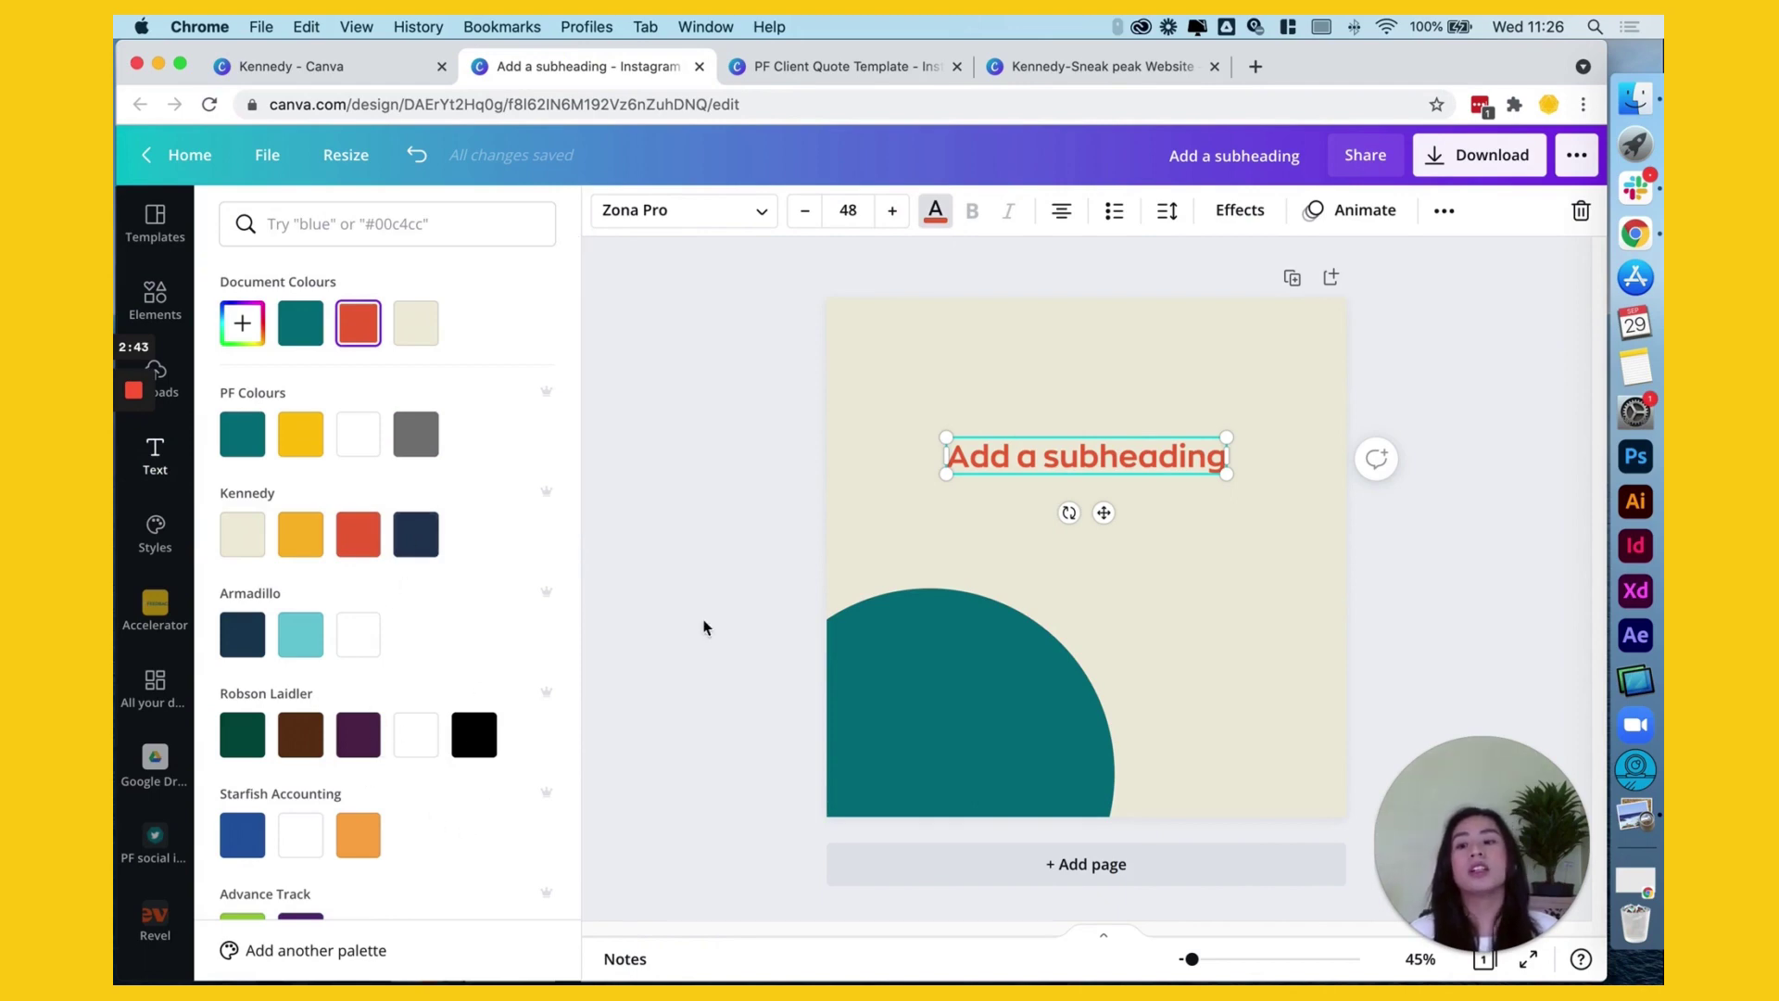
pyautogui.press('Escape')
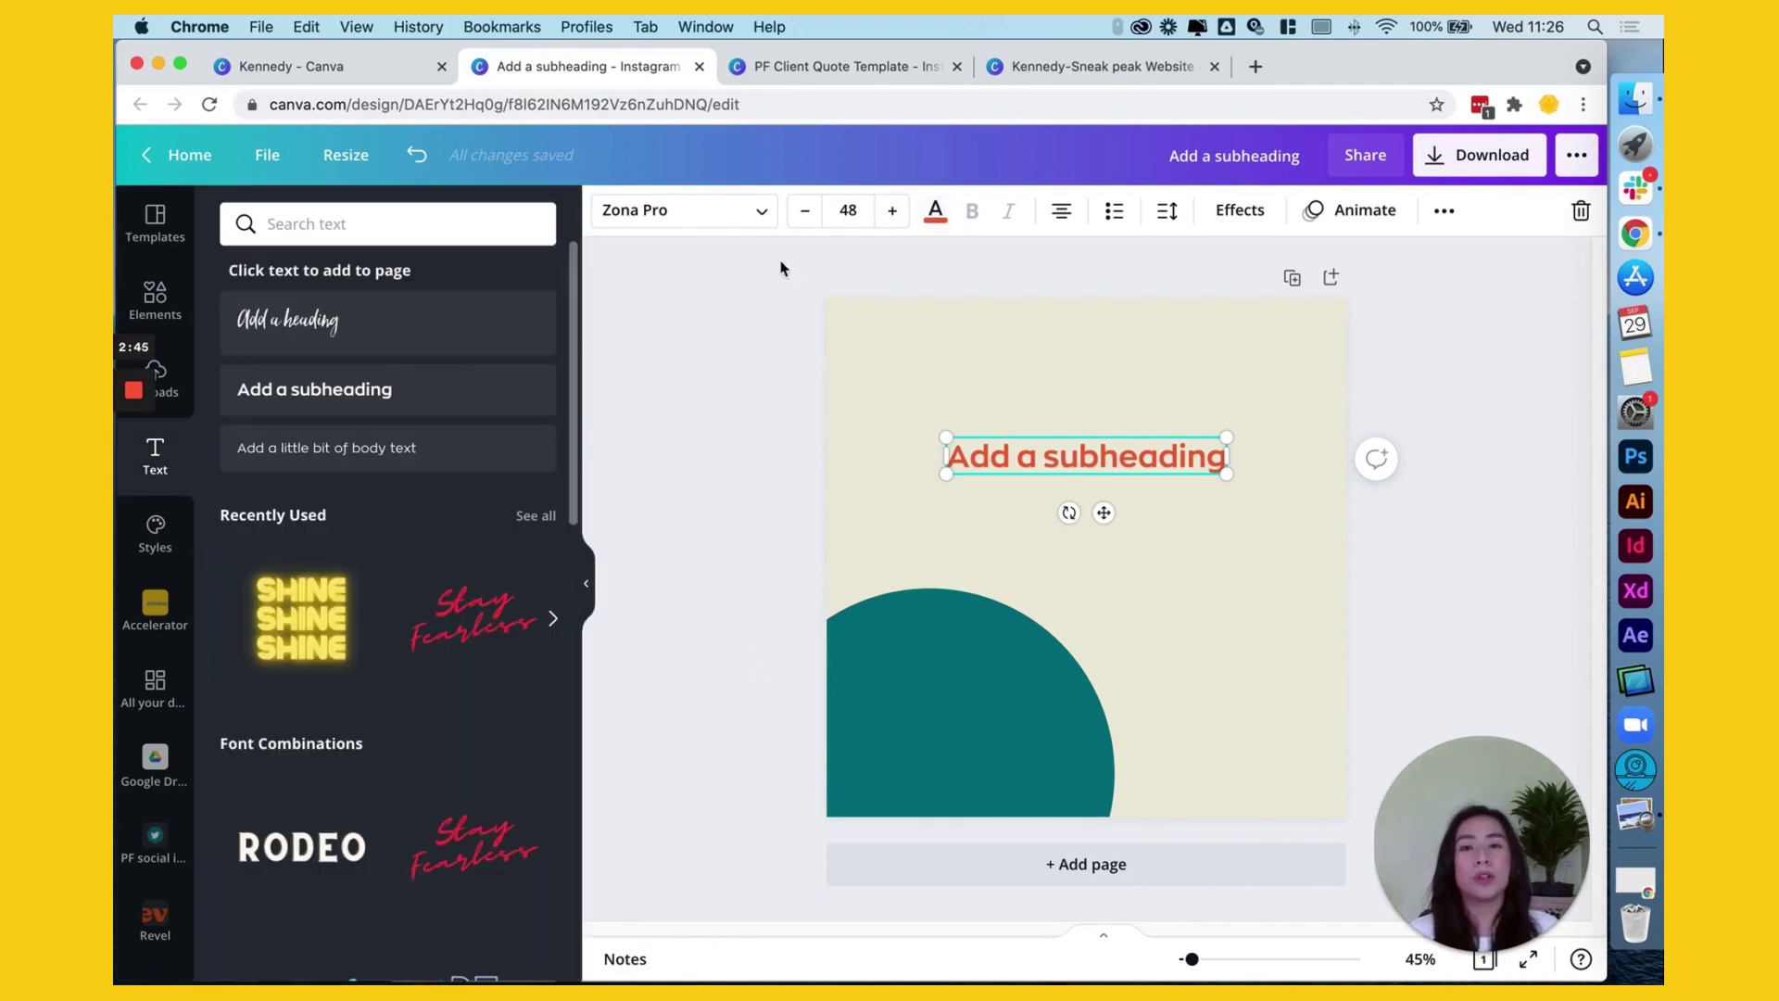
# Add the off-white #F0EDDC to the Kennedy brand kit's untitled palette, copying its code from the logo guidelines PDF in Preview.
pyautogui.click(357, 67)
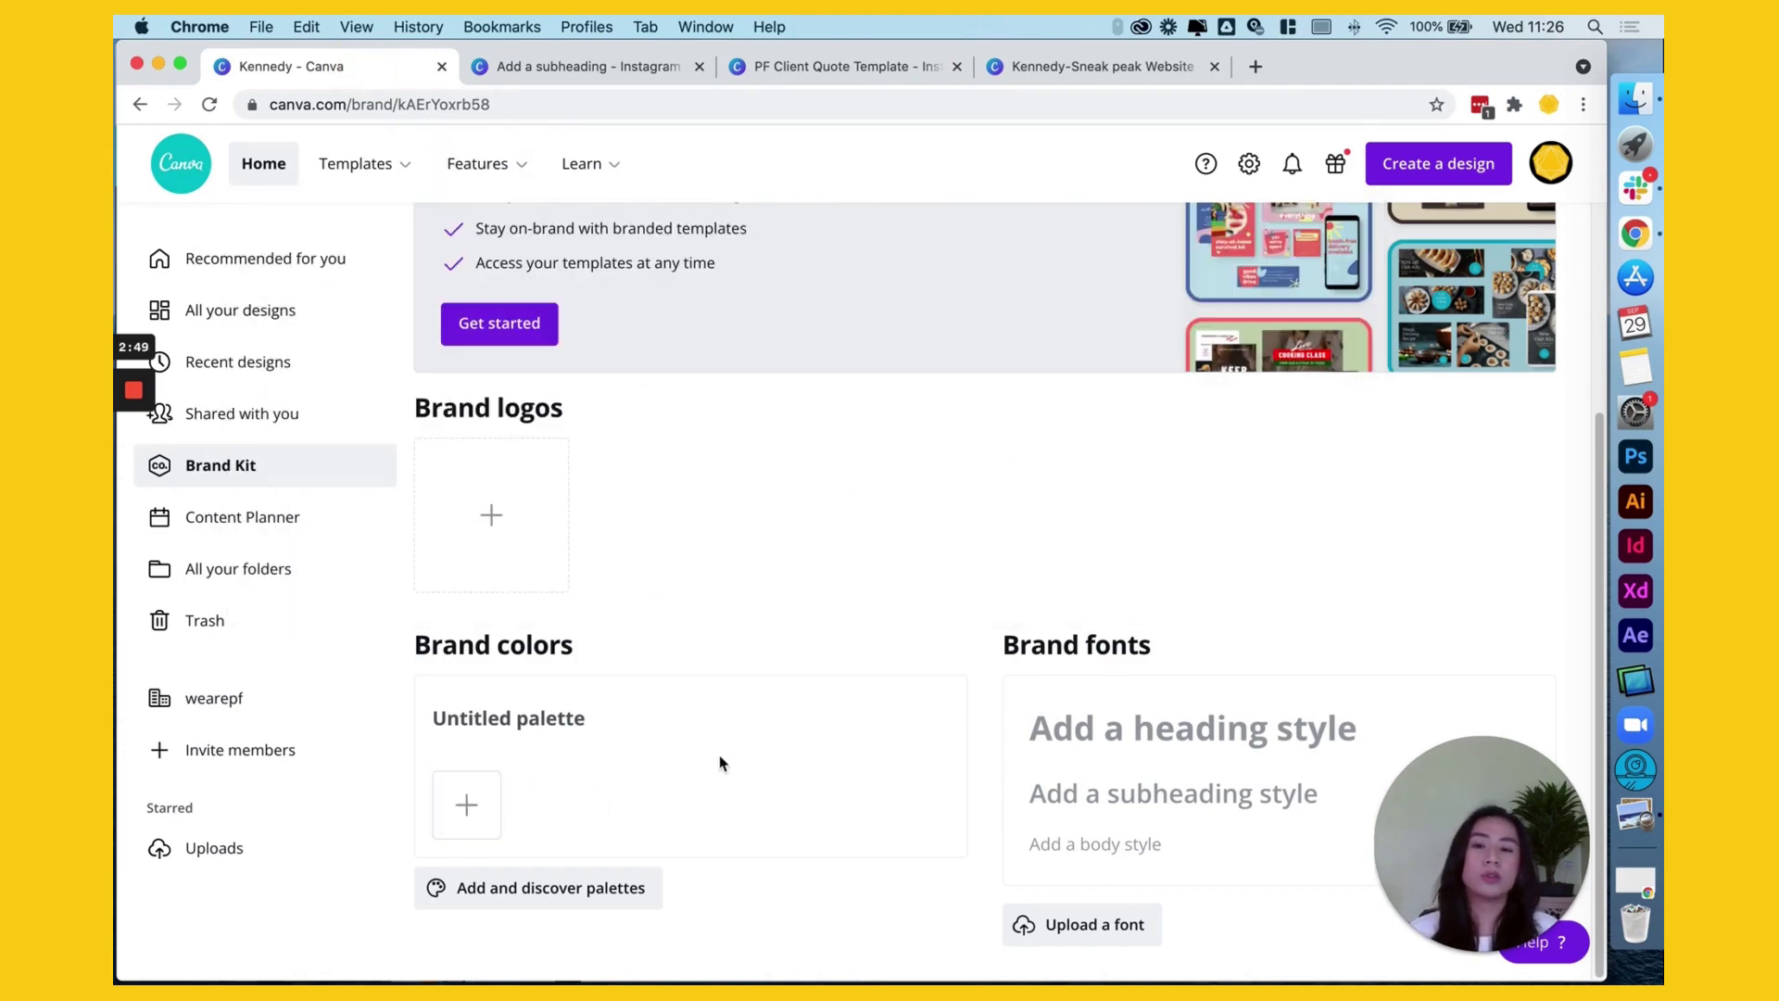
pyautogui.click(467, 804)
pyautogui.click(611, 706)
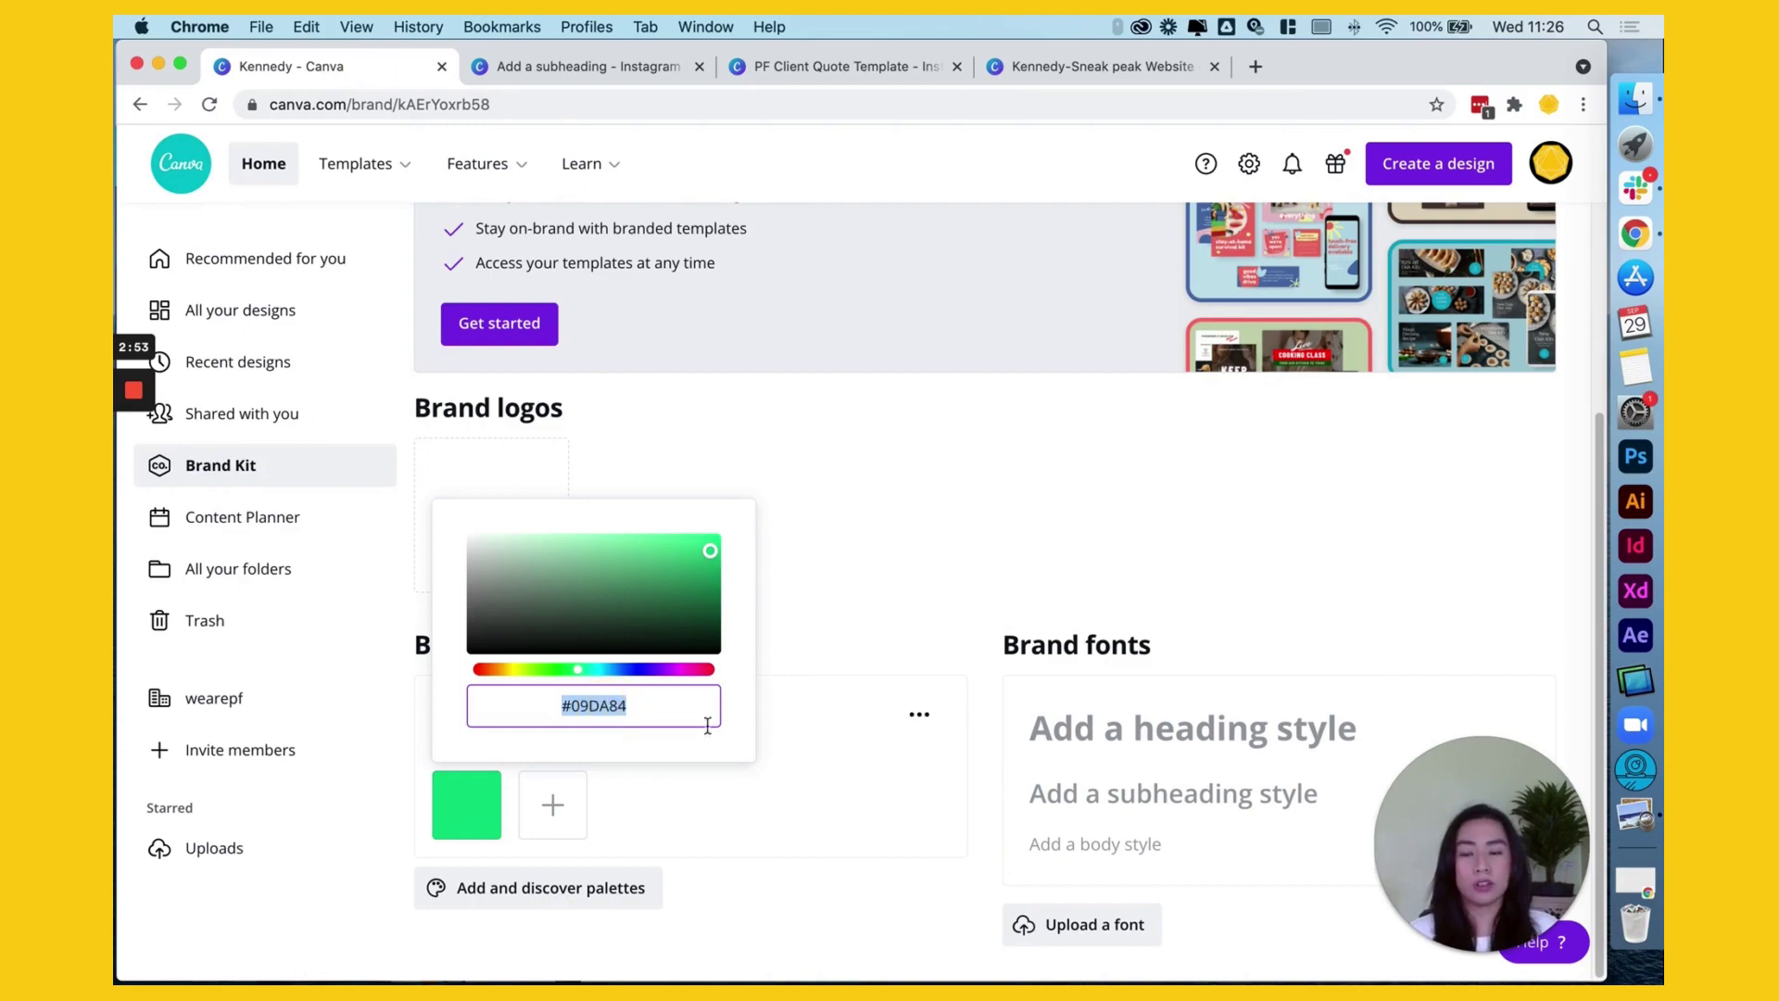
pyautogui.hotkey('ctrl', 'Right')
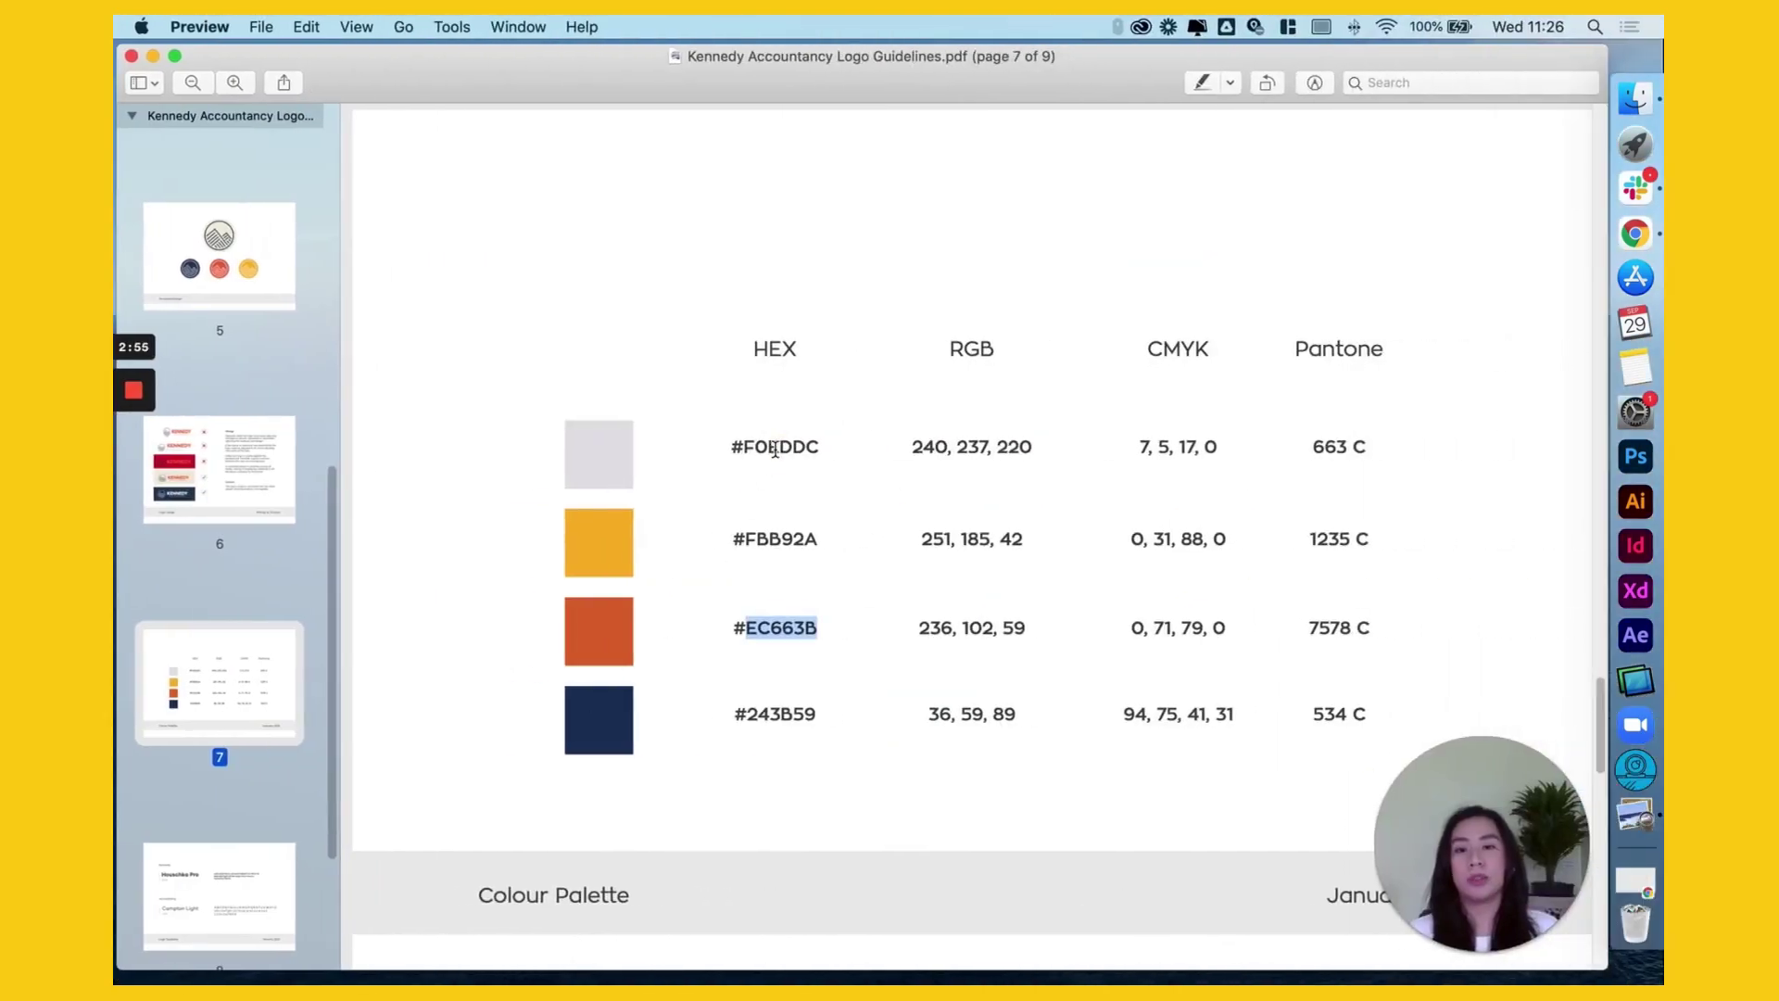
pyautogui.doubleClick(774, 450)
pyautogui.press('super+c')
pyautogui.hotkey('ctrl', 'Left')
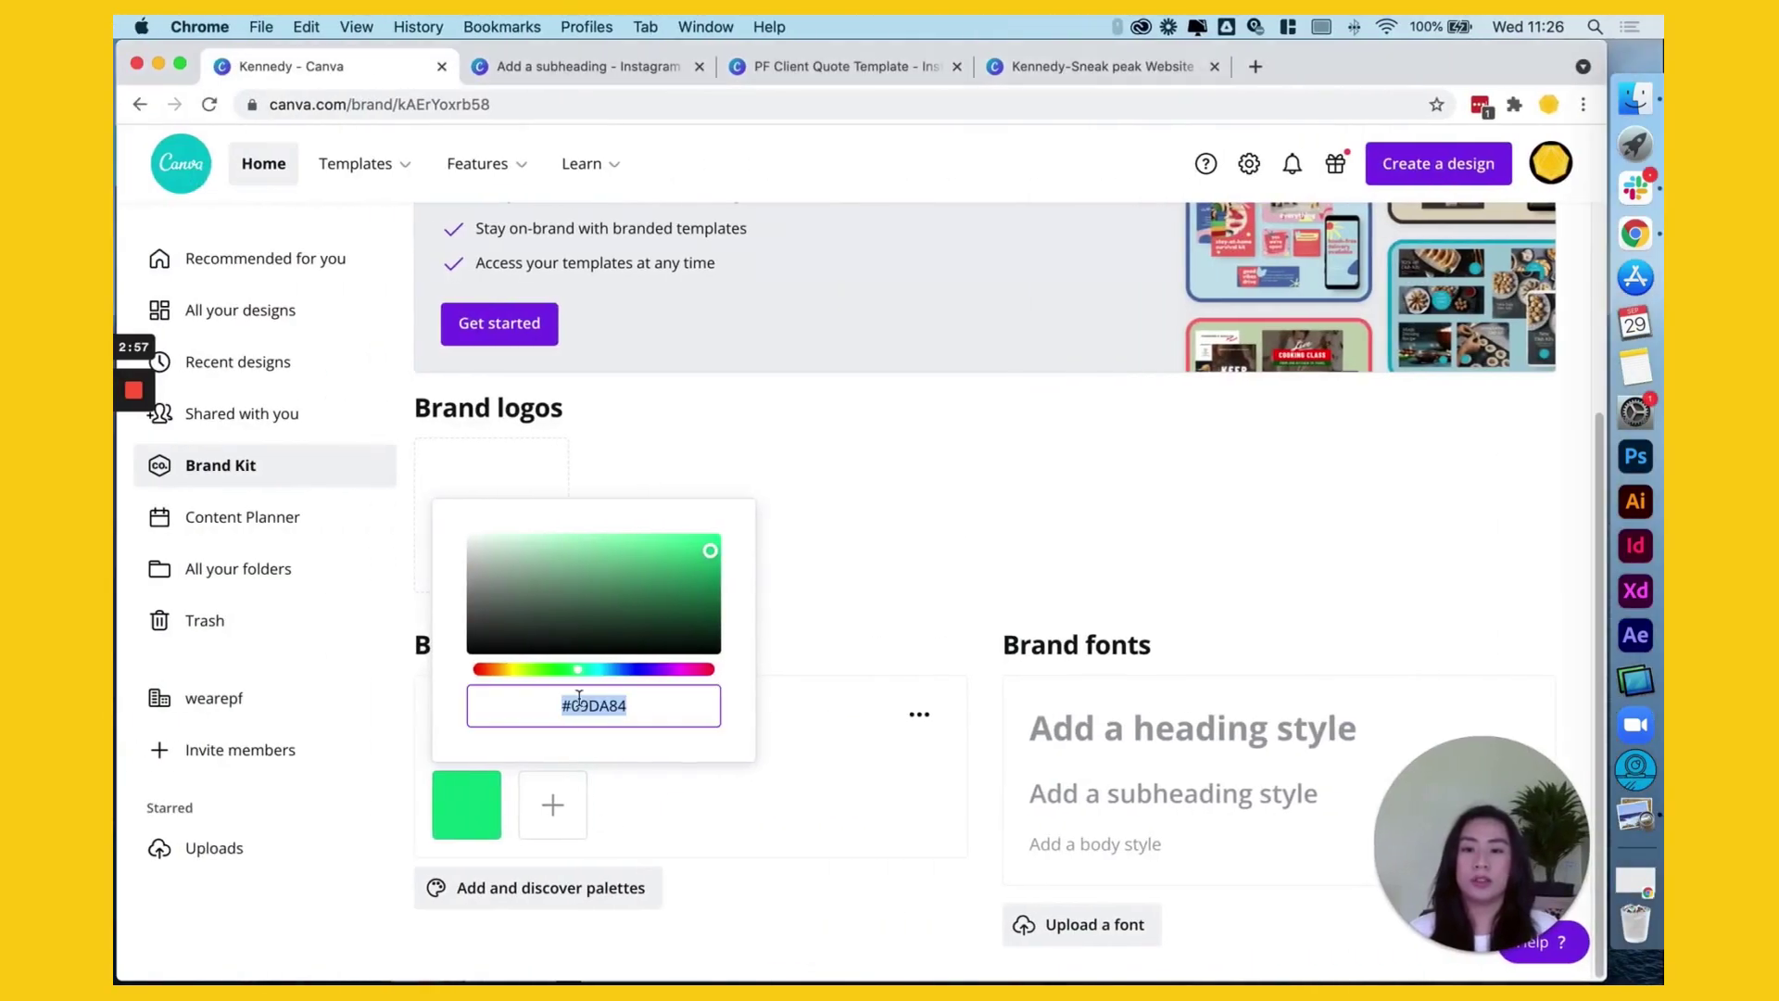
pyautogui.press('super+v')
pyautogui.click(756, 808)
# Add the yellow #FBB92A from the logo guidelines PDF as the palette's second colour.
pyautogui.click(553, 804)
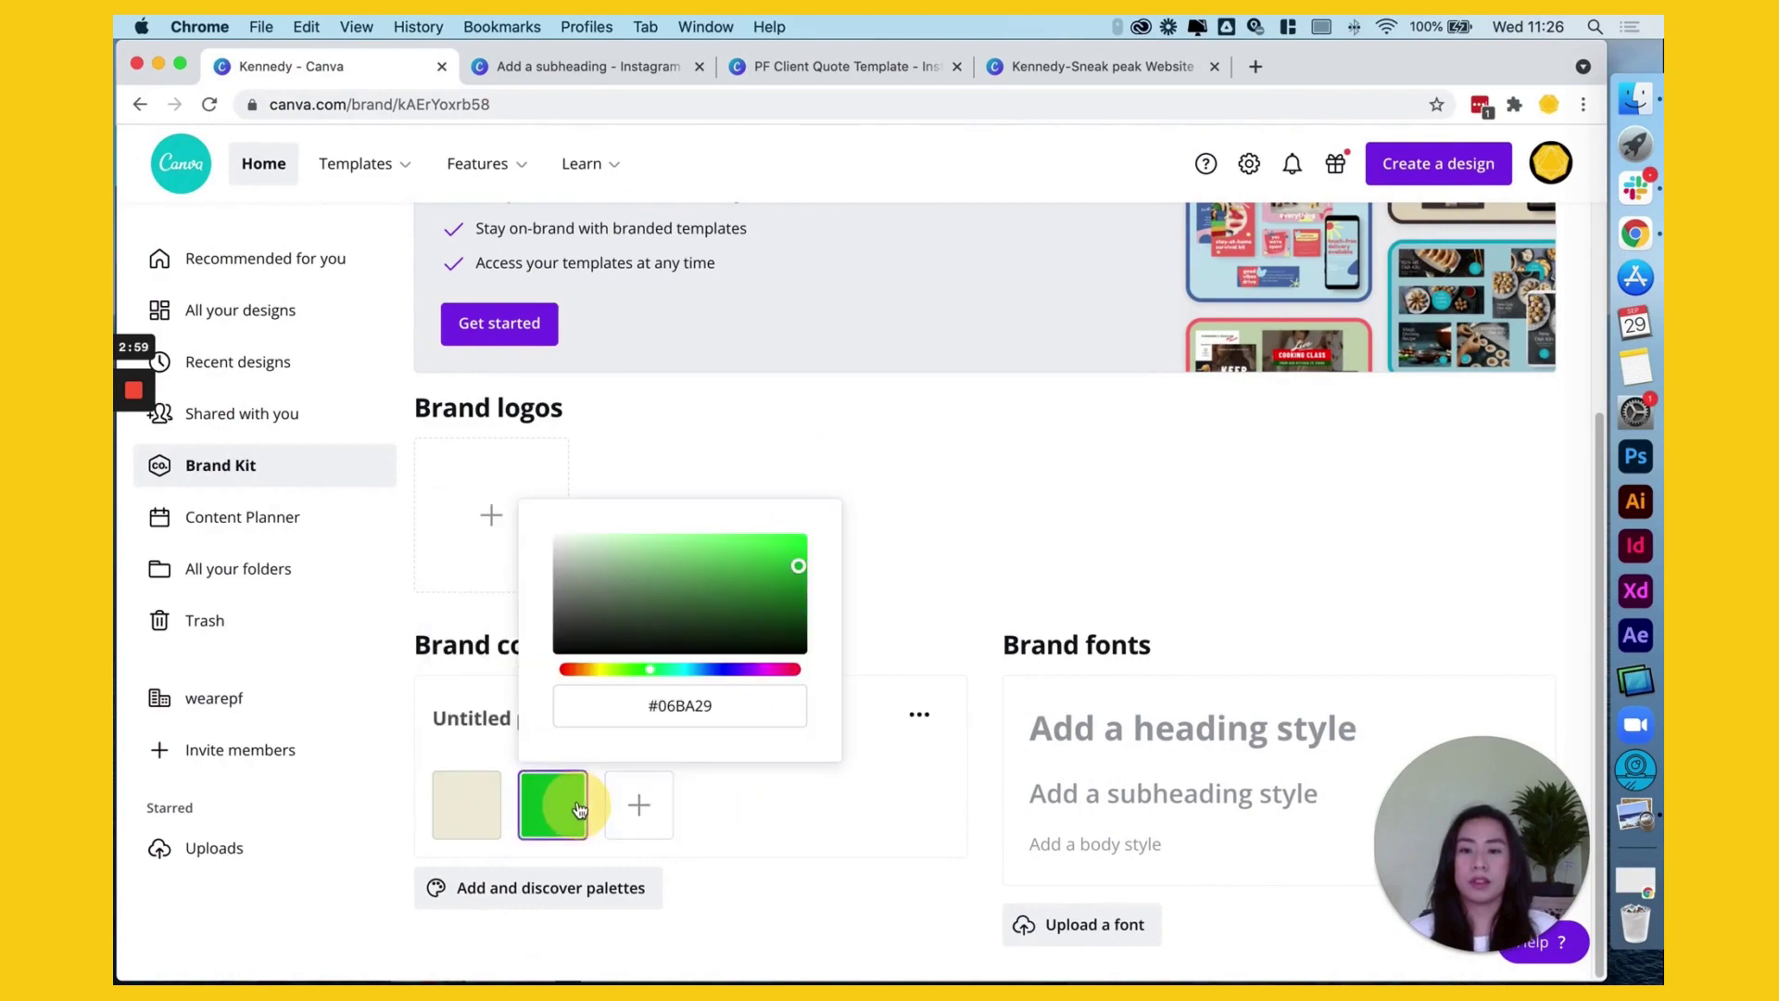
pyautogui.hotkey('ctrl', 'Right')
pyautogui.doubleClick(774, 538)
pyautogui.press('super+c')
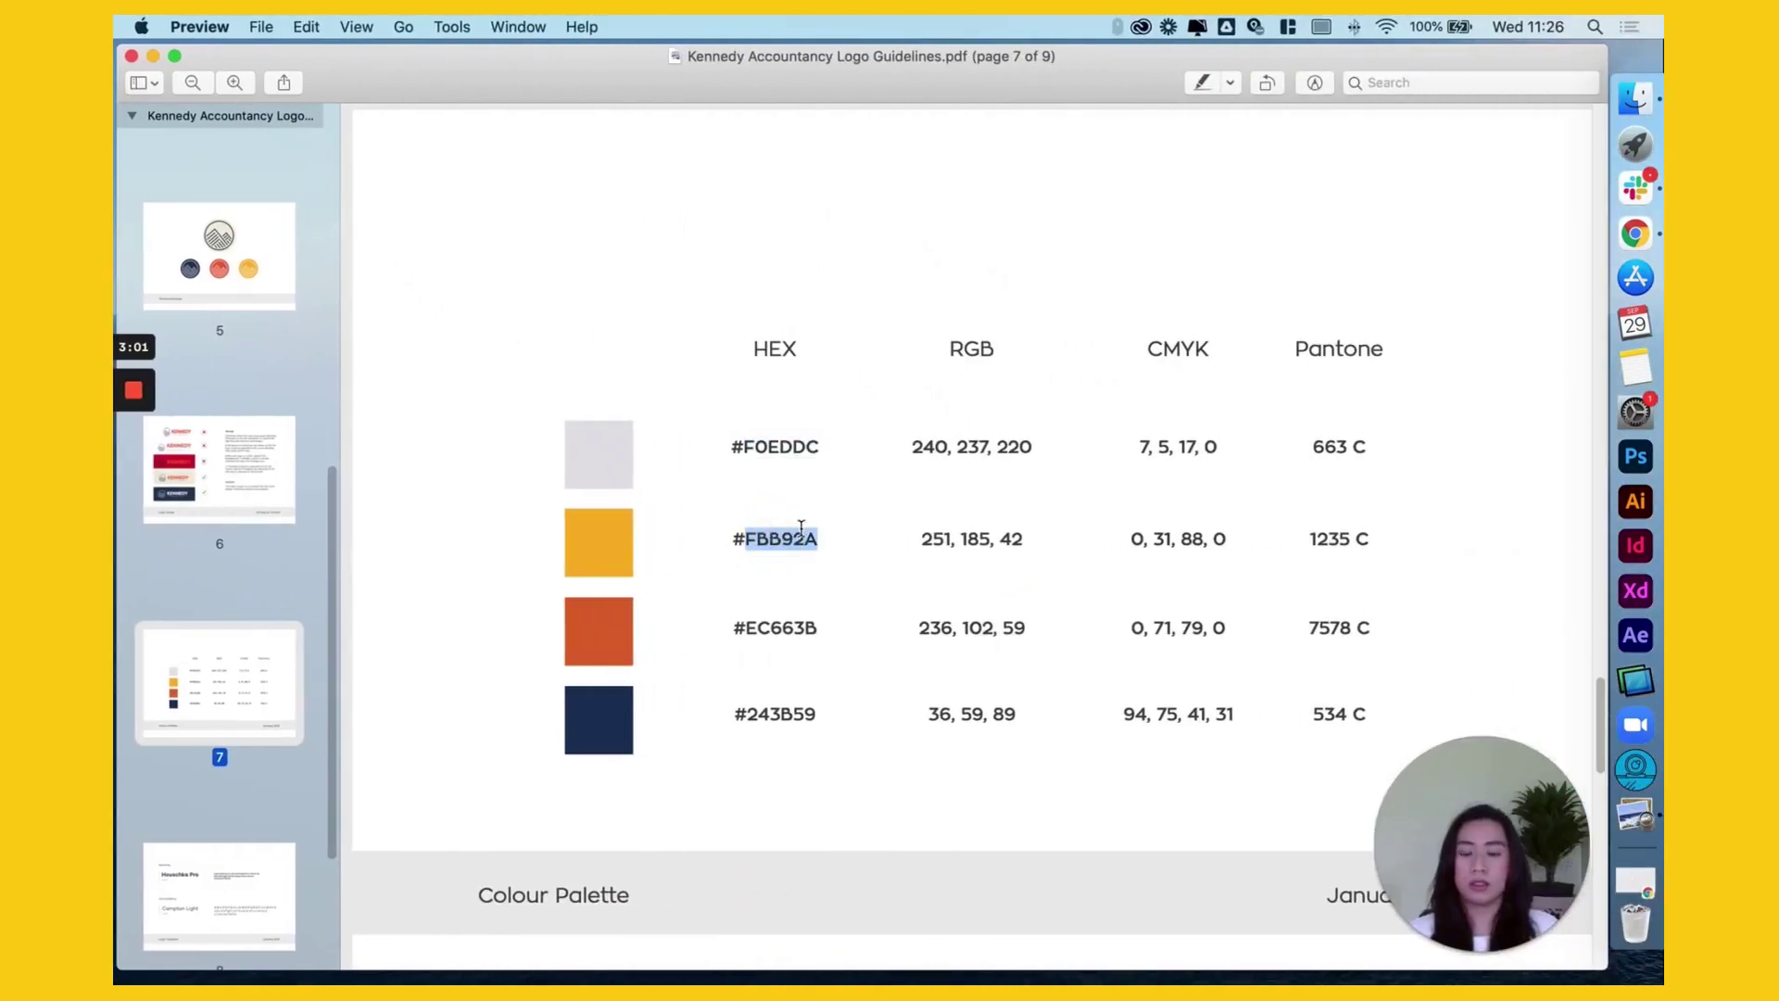
pyautogui.hotkey('ctrl', 'Left')
pyautogui.moveTo(649, 705); pyautogui.dragTo(695, 705)
pyautogui.press('super+v')
pyautogui.click(761, 810)
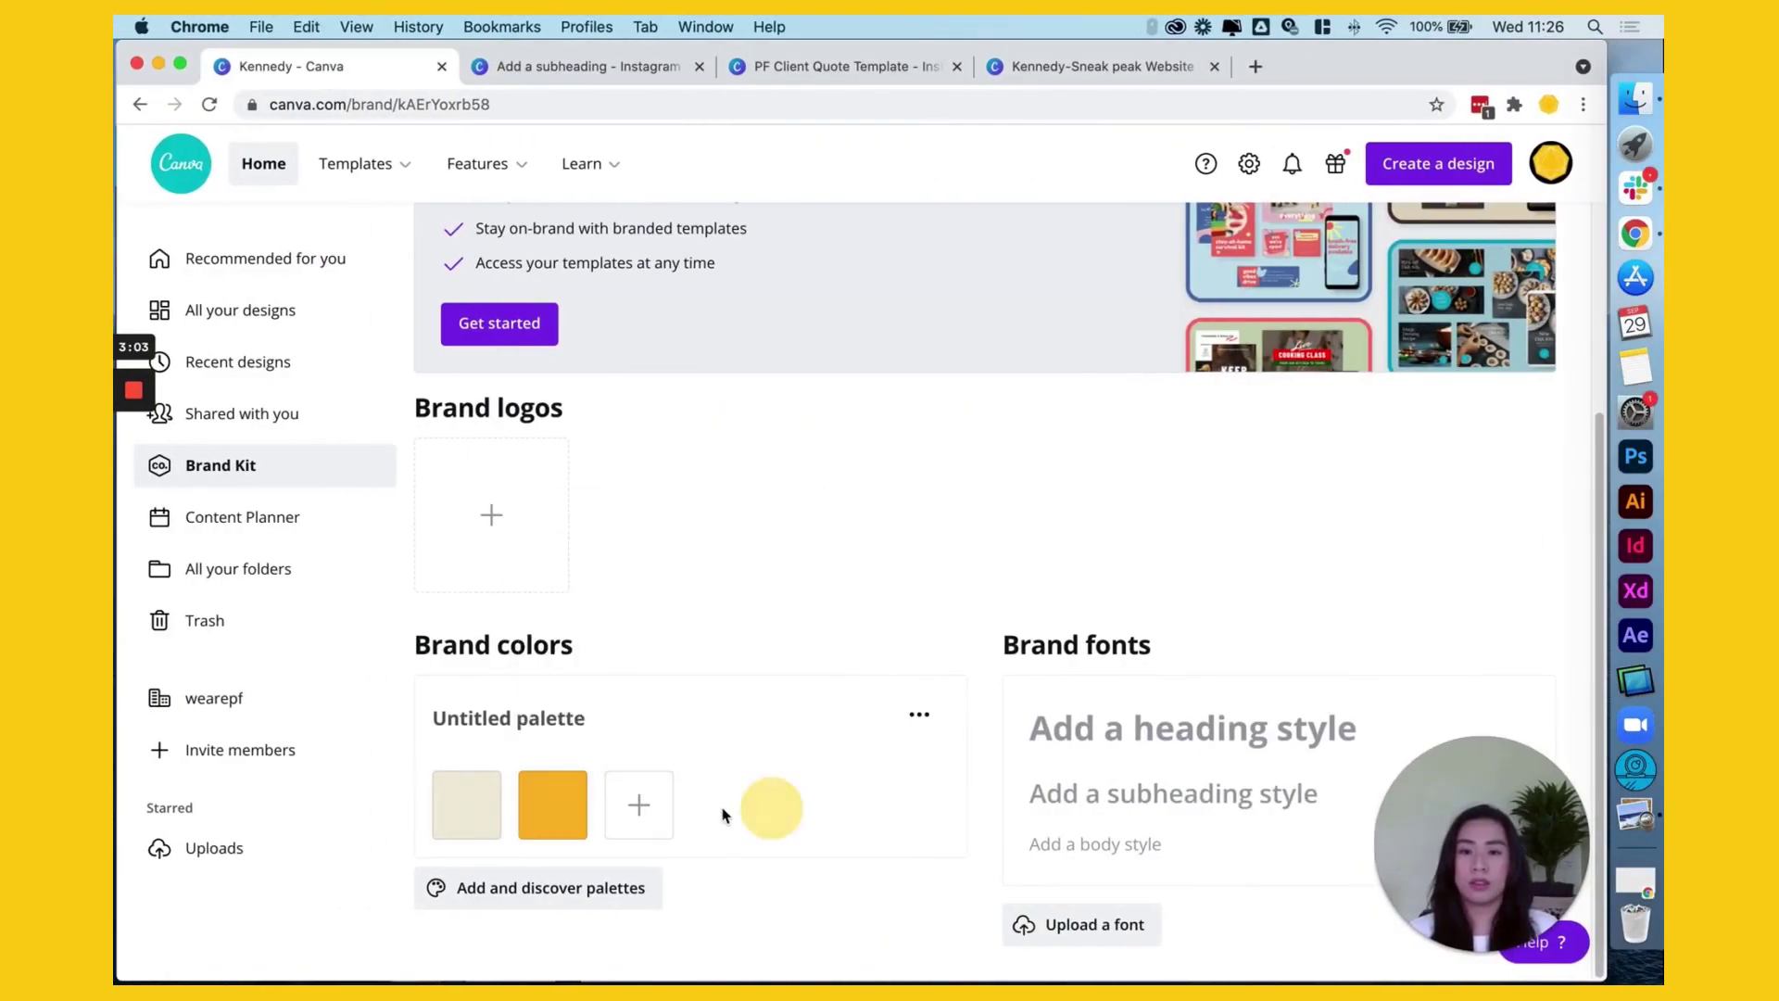
# Add the orange-red #EC663B from the logo guidelines PDF as the palette's third colour.
pyautogui.click(638, 804)
pyautogui.hotkey('ctrl', 'Right')
pyautogui.doubleClick(778, 626)
pyautogui.press('super+c')
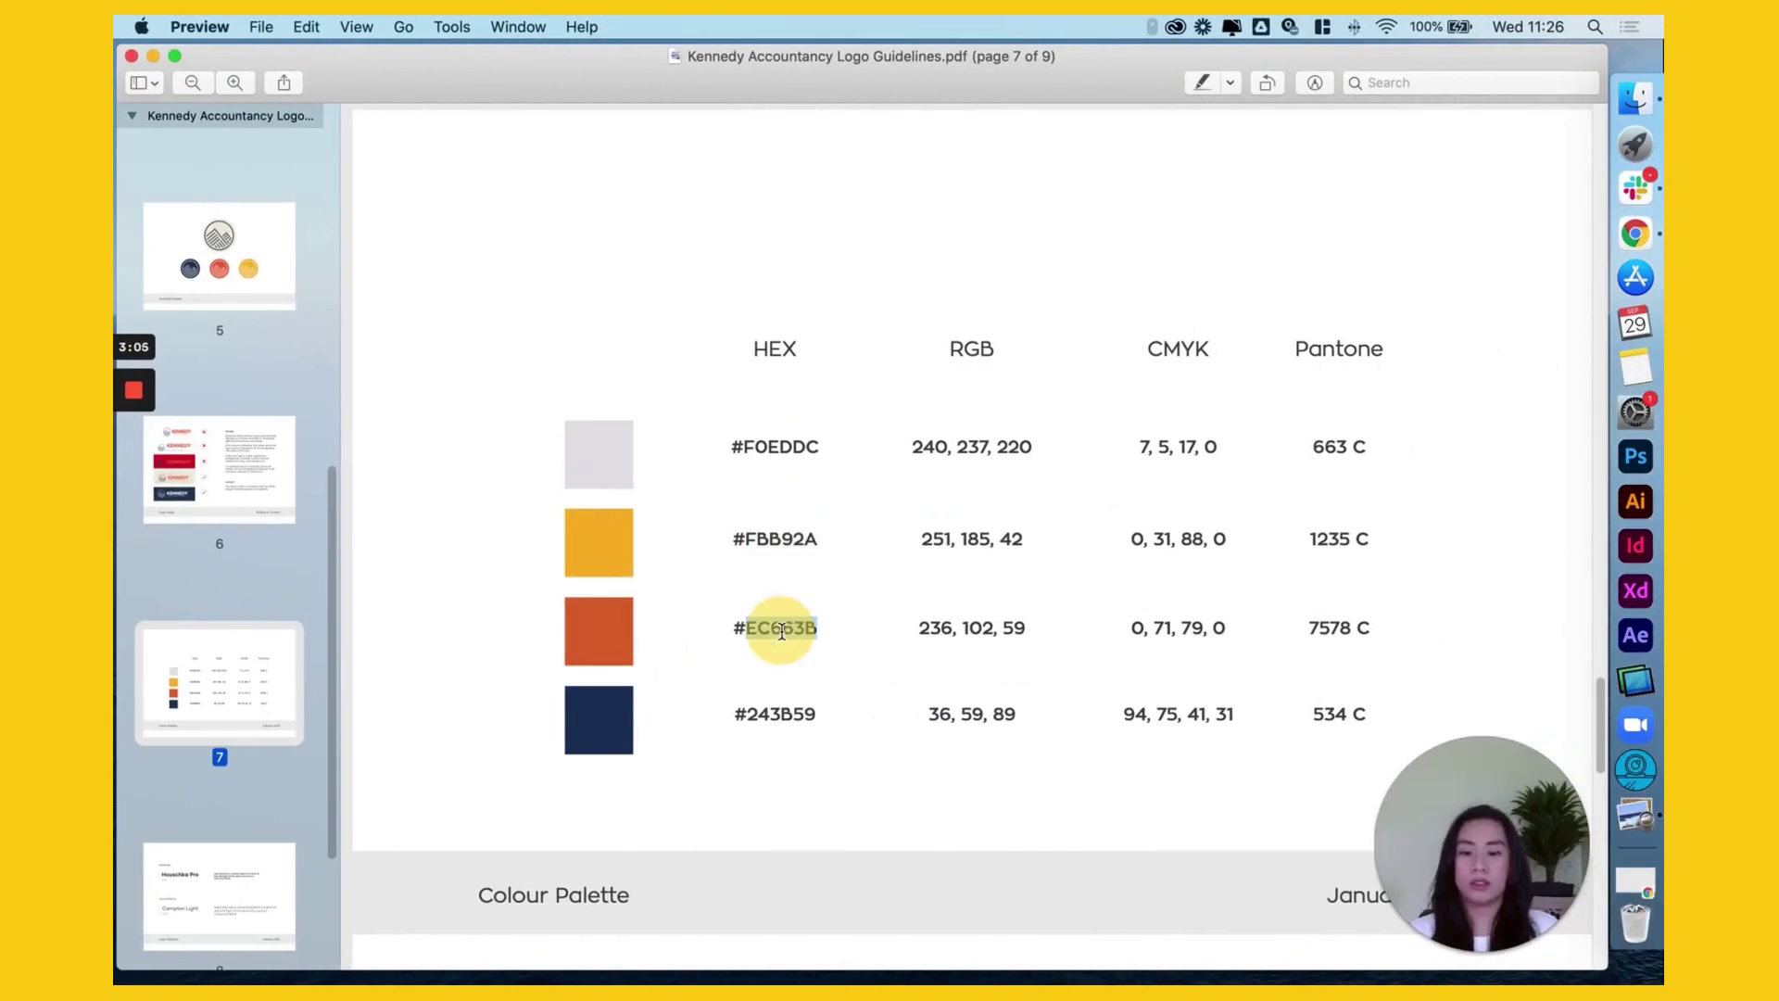
pyautogui.hotkey('ctrl', 'Left')
pyautogui.moveTo(799, 705); pyautogui.dragTo(734, 705)
pyautogui.press('super+v')
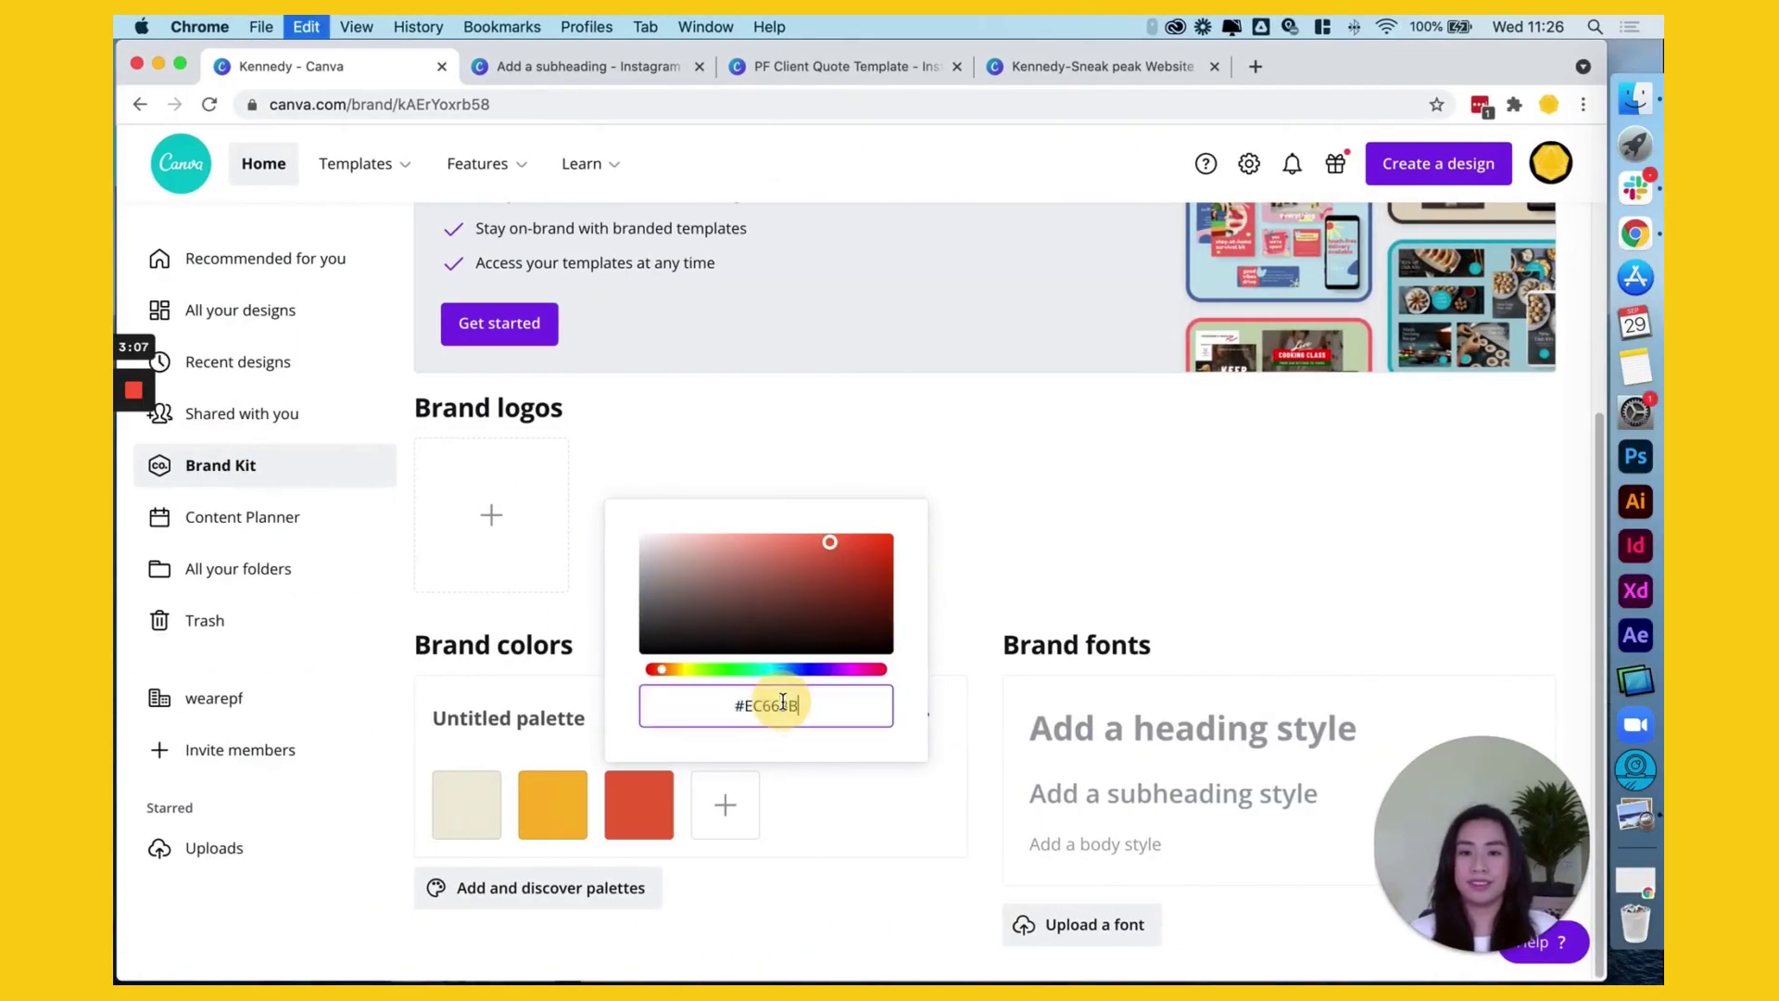
pyautogui.click(834, 787)
# Add the navy #243B59 from the logo guidelines PDF as the palette's fourth colour.
pyautogui.hotkey('ctrl', 'Right')
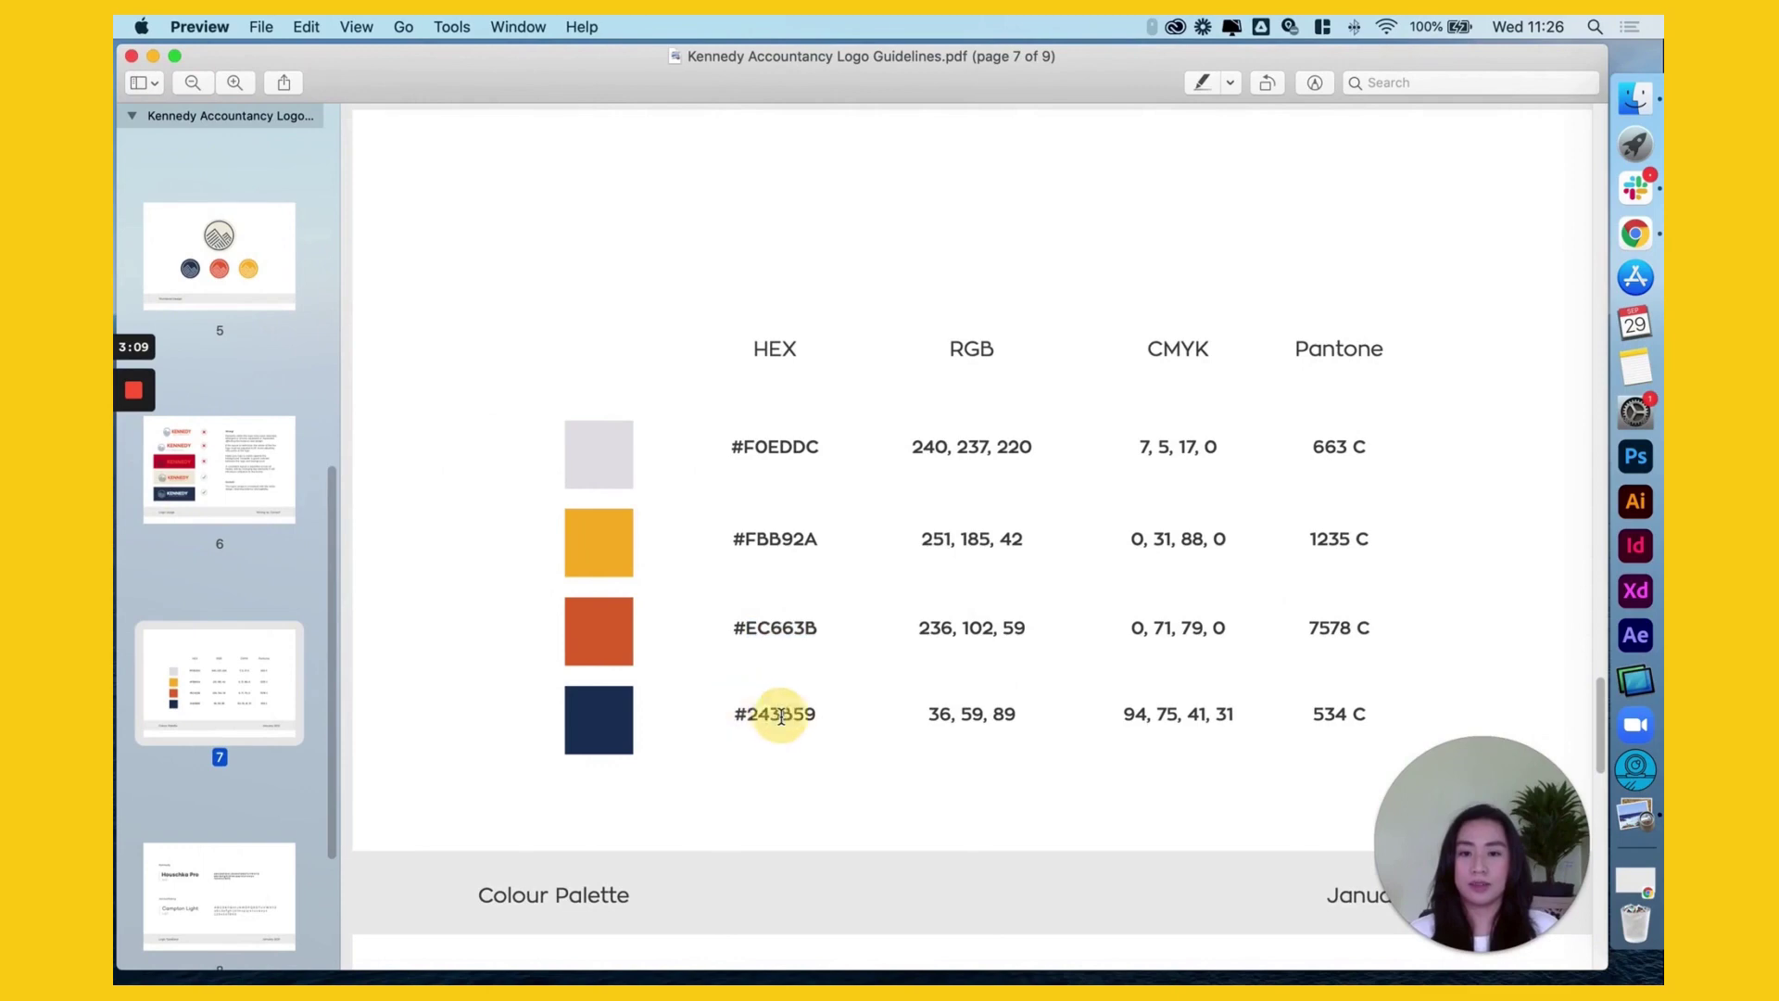
pyautogui.doubleClick(774, 709)
pyautogui.press('super+c')
pyautogui.hotkey('ctrl', 'Left')
pyautogui.click(722, 804)
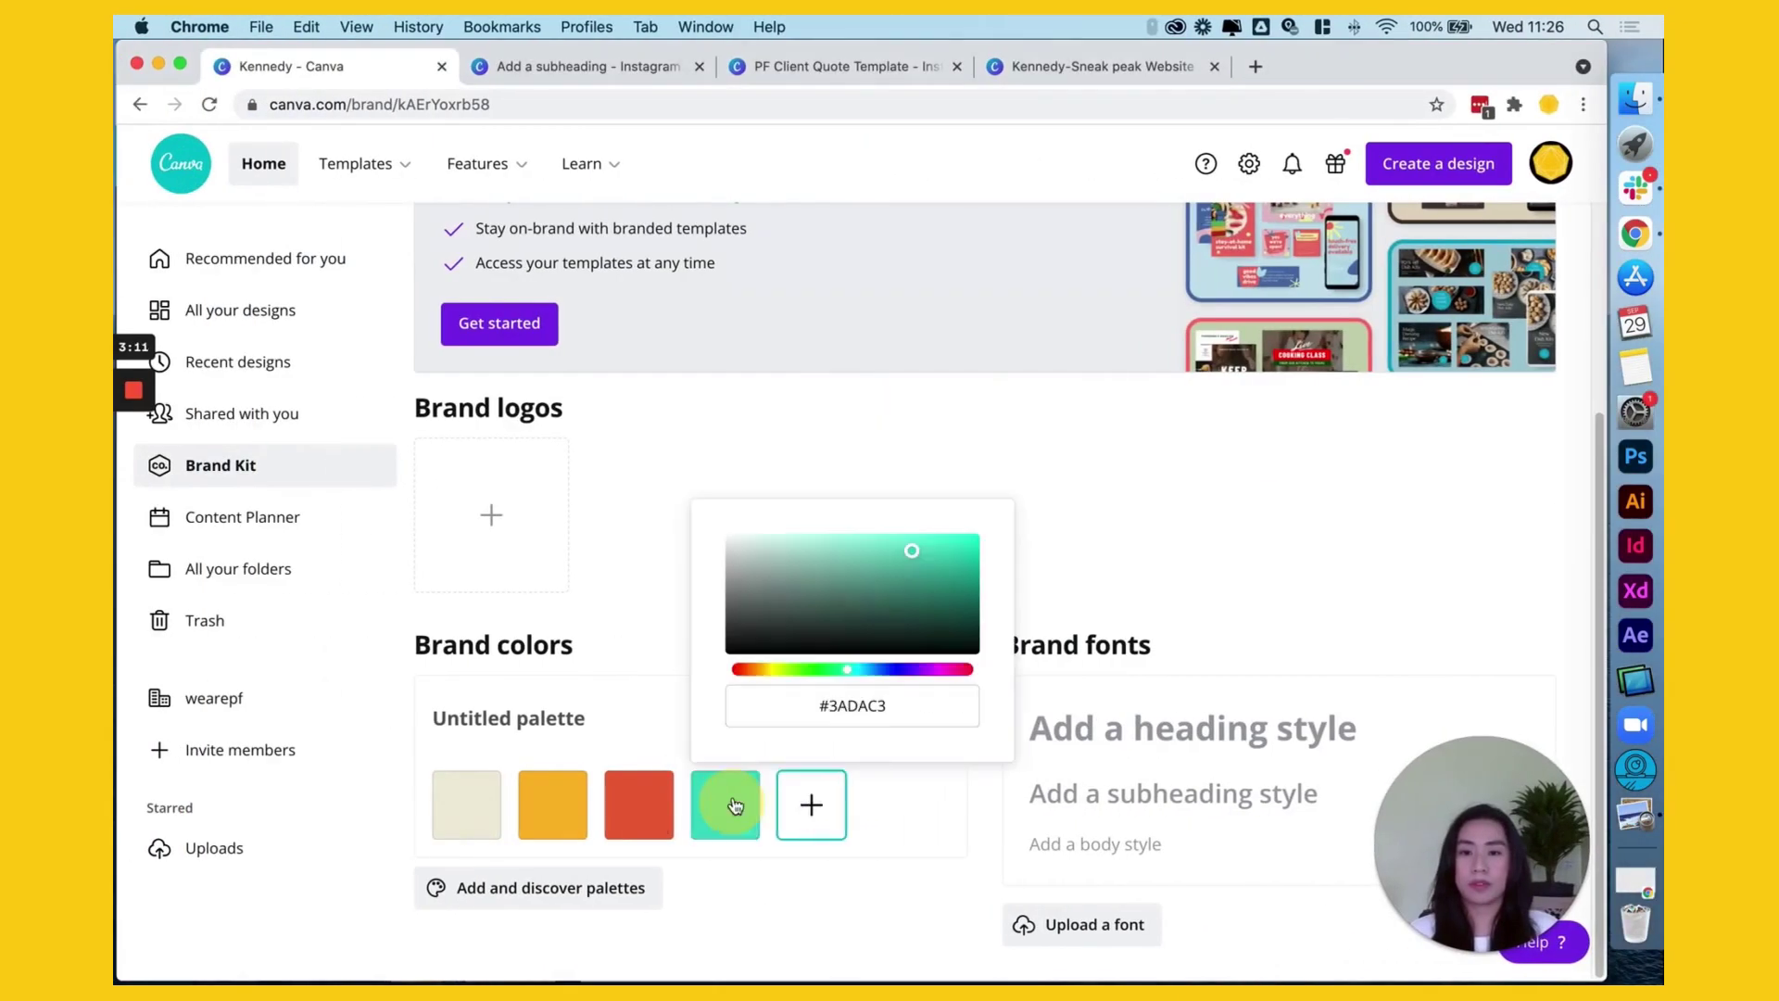
pyautogui.doubleClick(846, 705)
pyautogui.press('super+v')
pyautogui.click(924, 827)
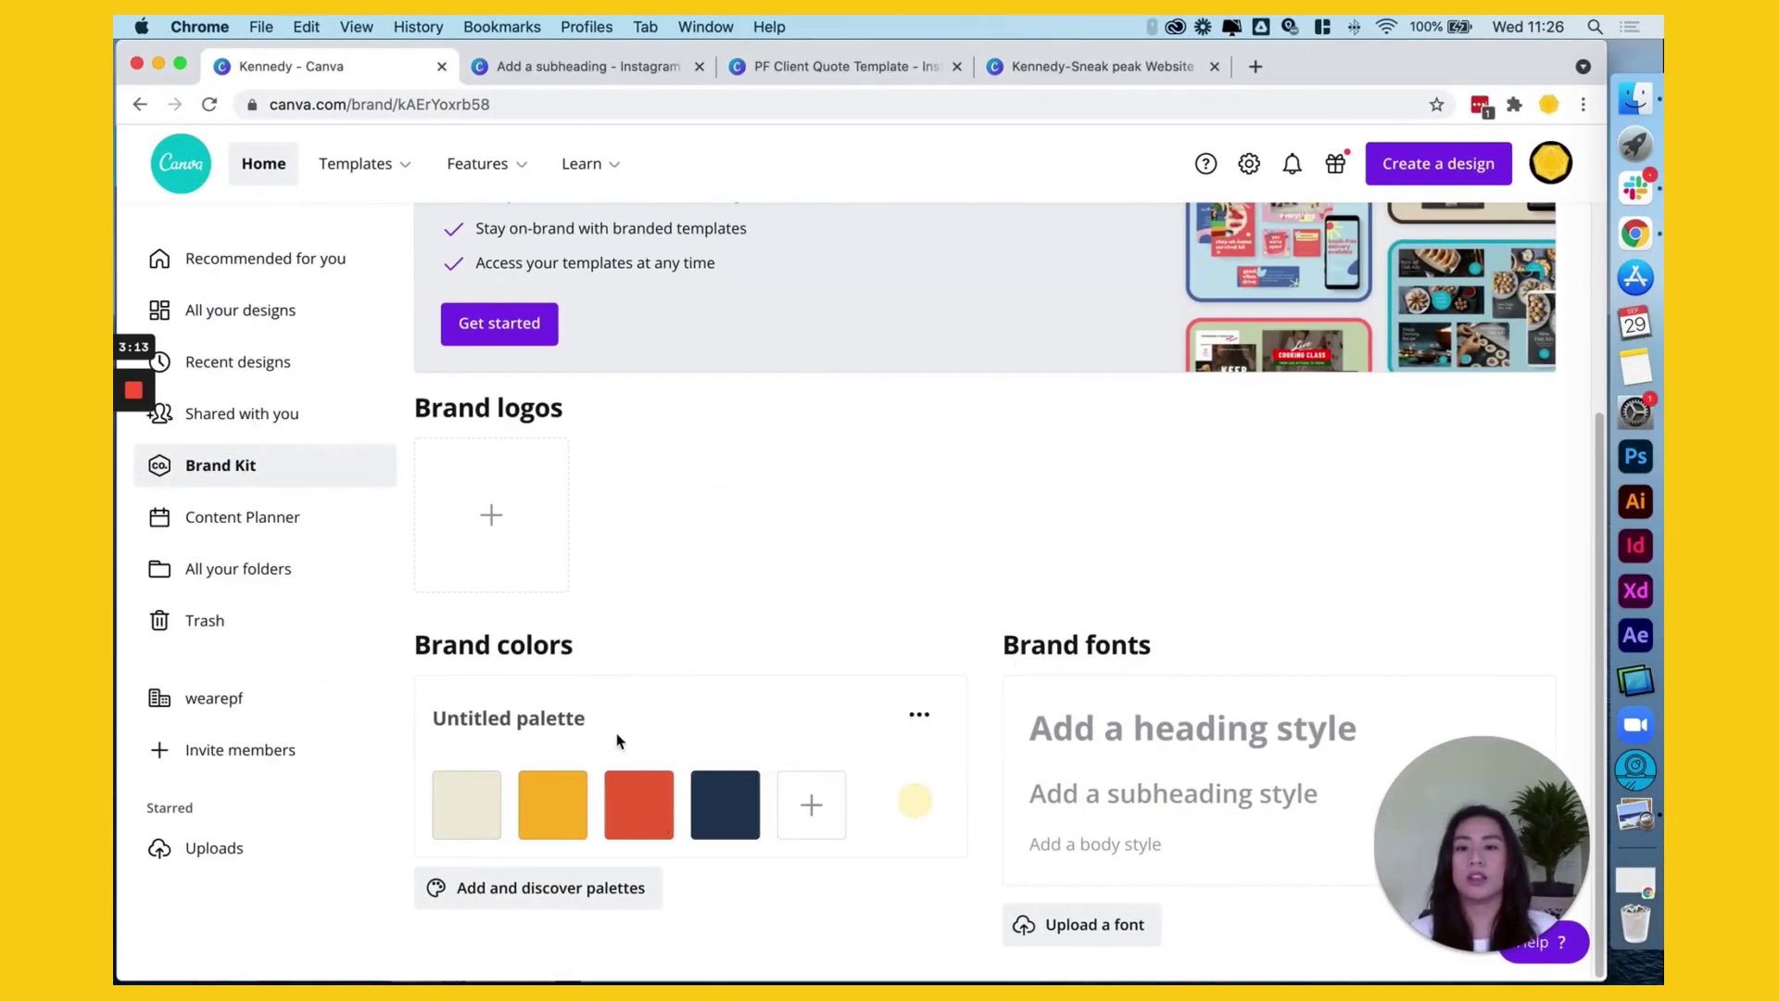
# Rename the untitled brand colour palette as Kennedy.
pyautogui.click(525, 722)
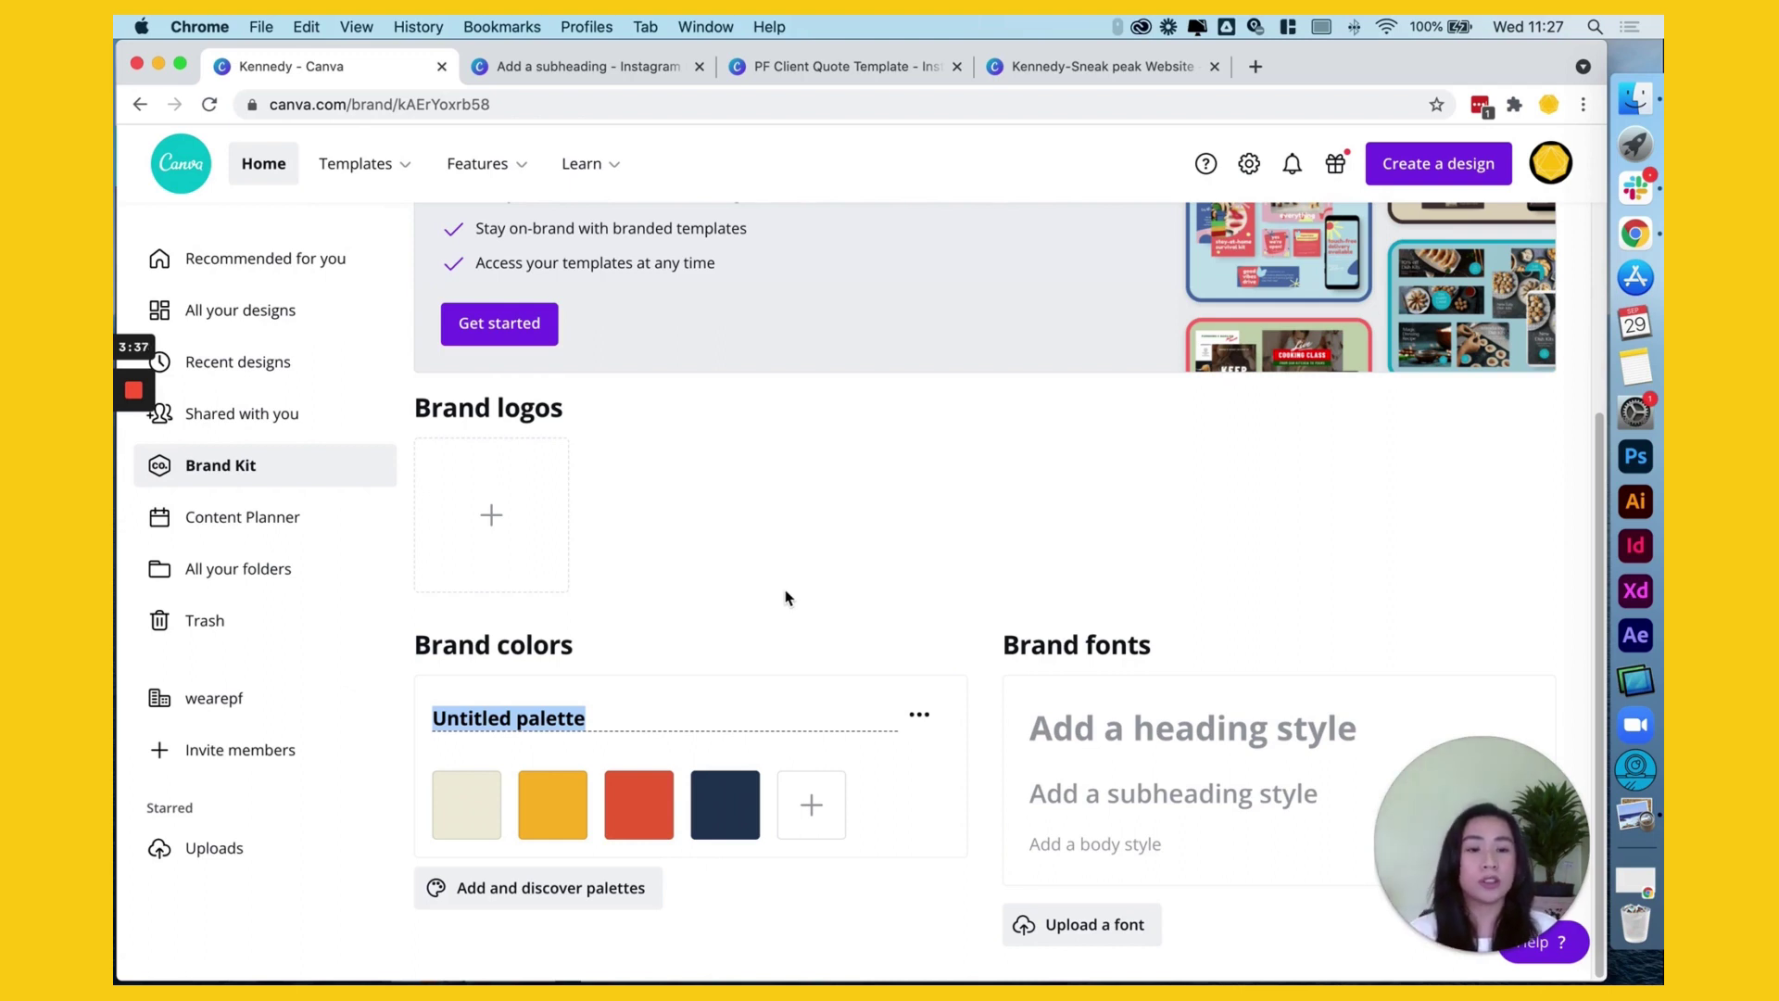
pyautogui.write('k')
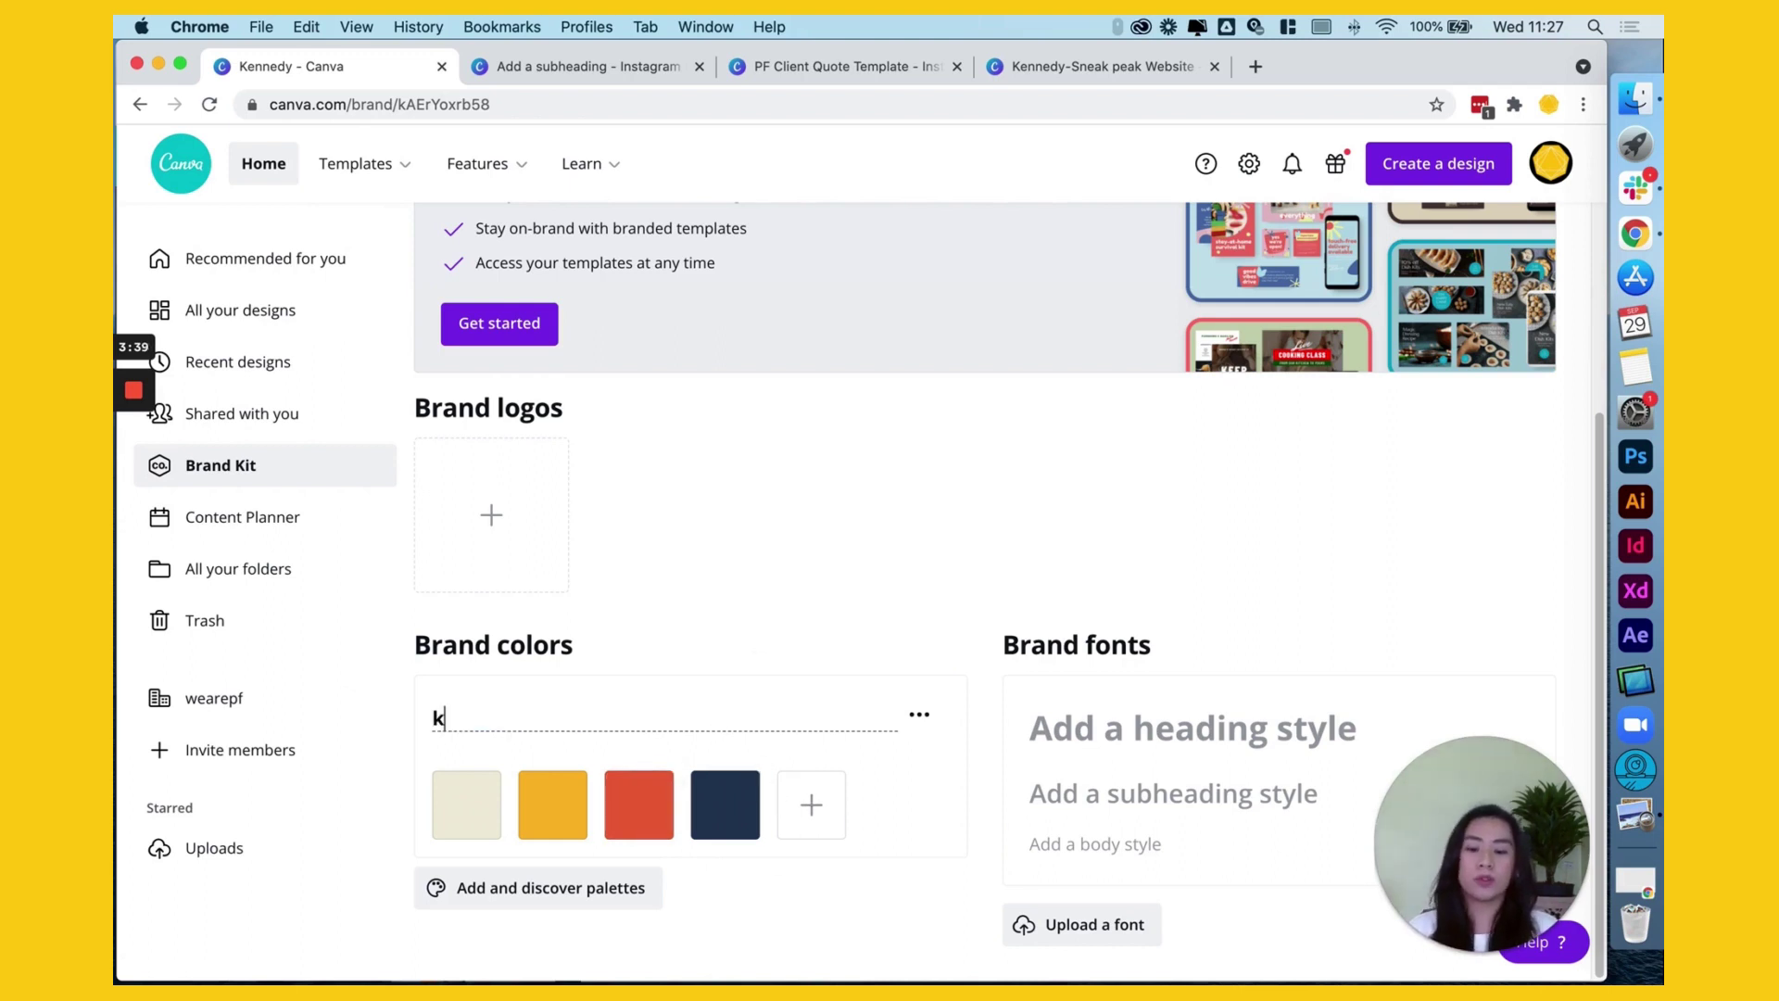
pyautogui.write('EN')
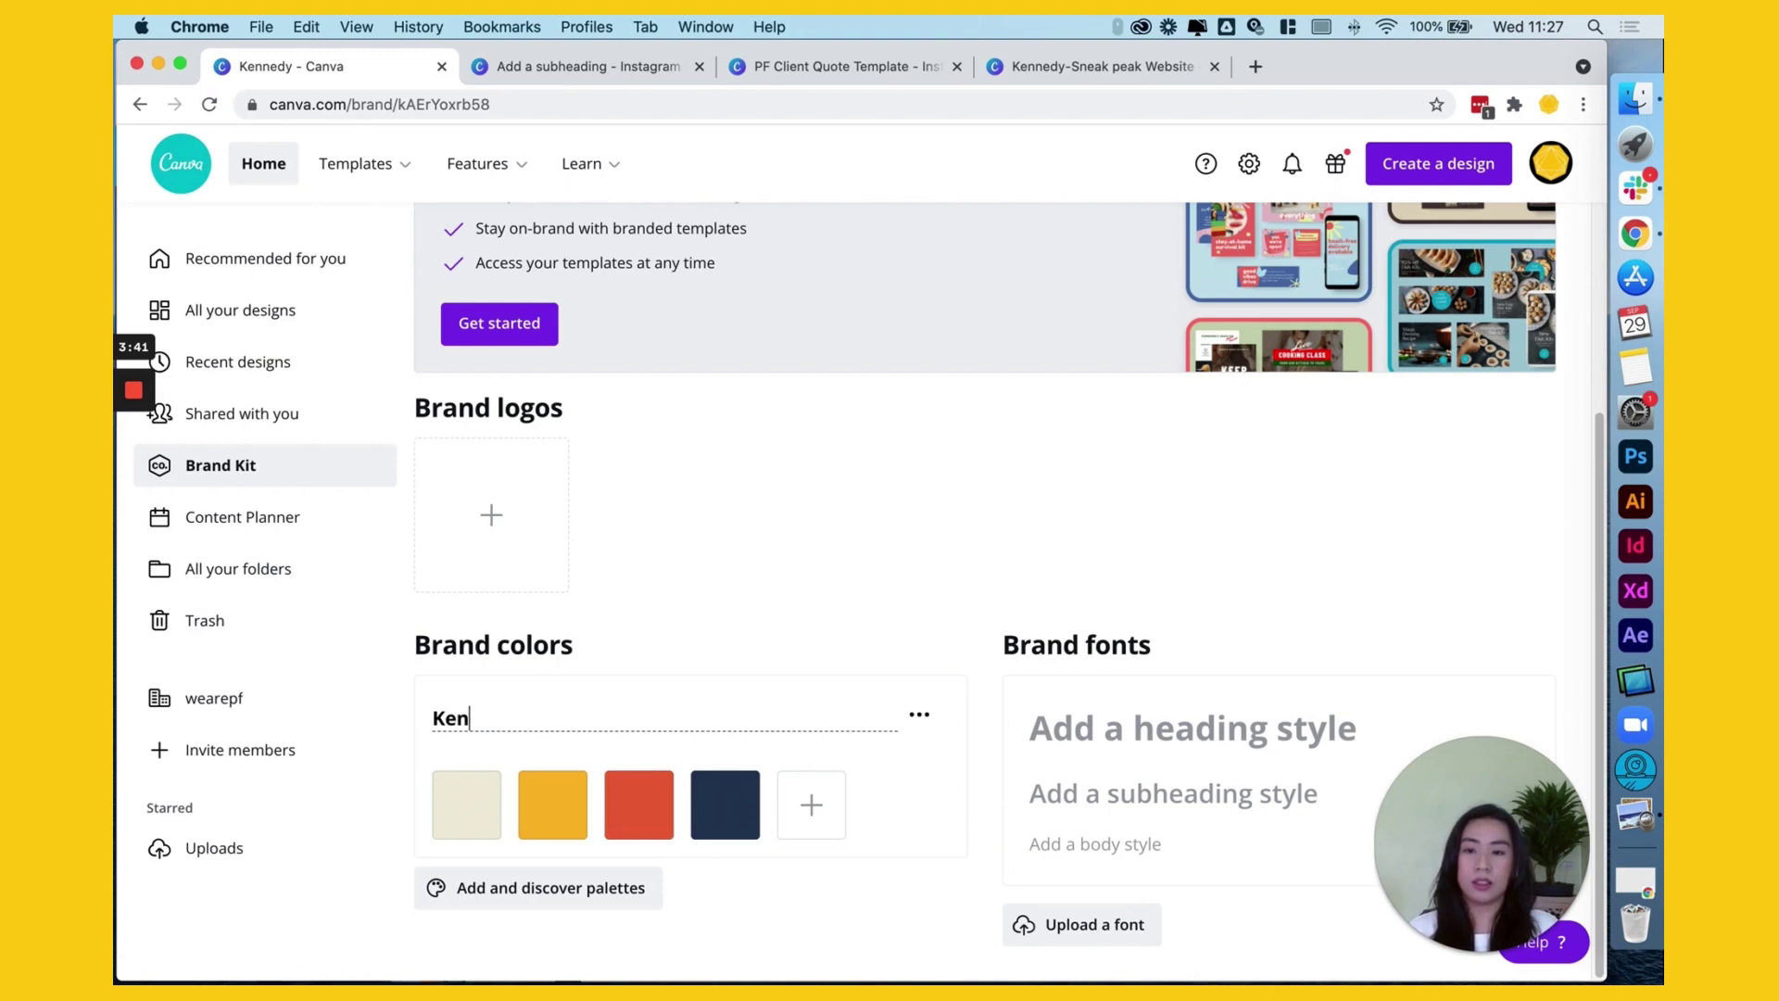
pyautogui.write('nedy')
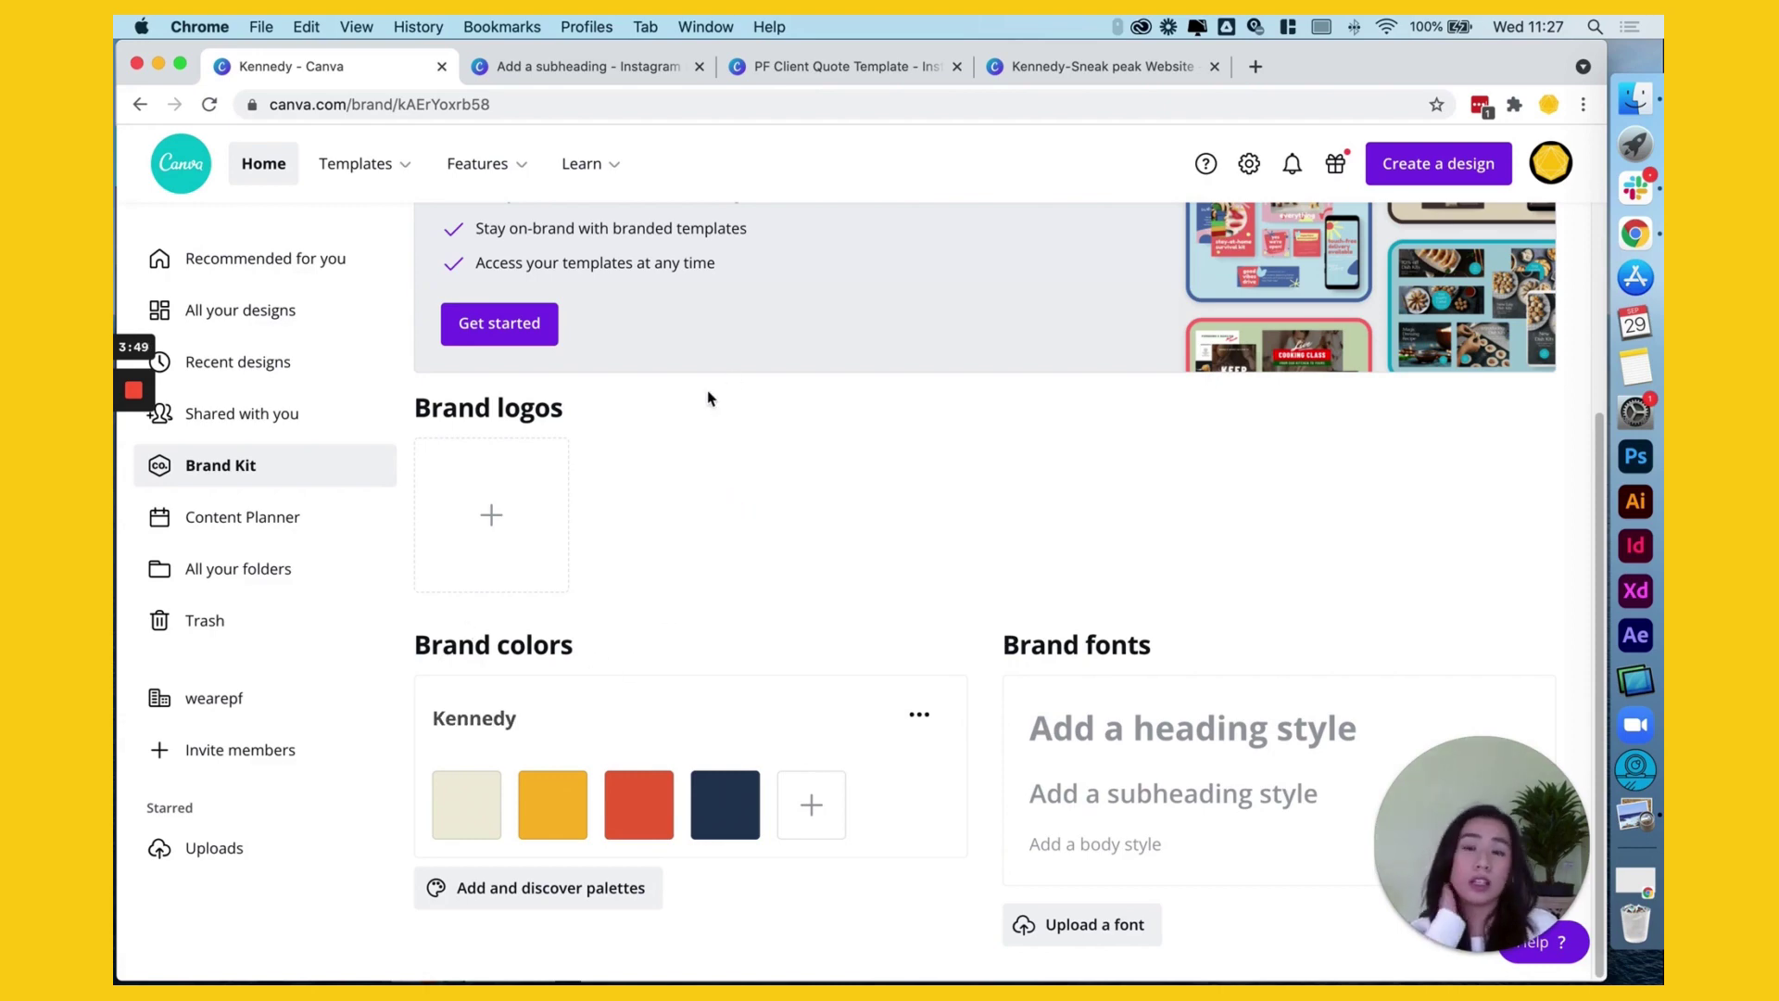
# Return to the Instagram post and recolour the teal circle with the navy from the Kennedy palette, after trying the palette's orange-red.
pyautogui.click(568, 65)
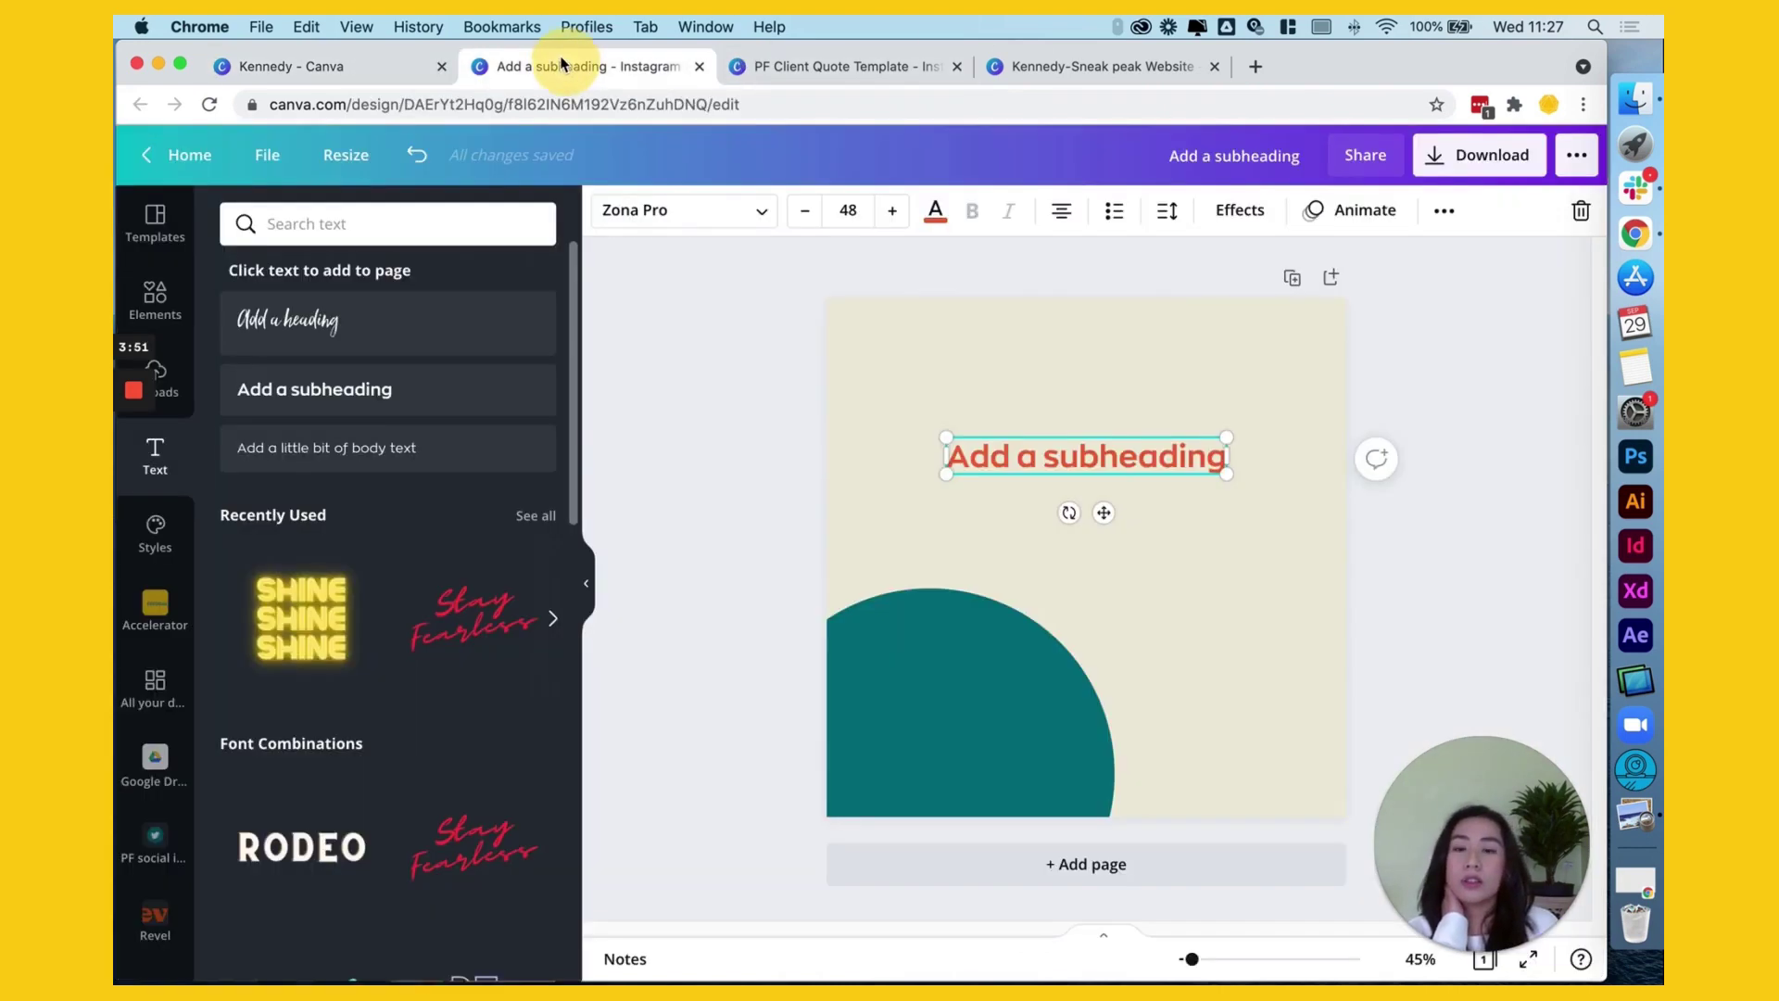
pyautogui.click(958, 667)
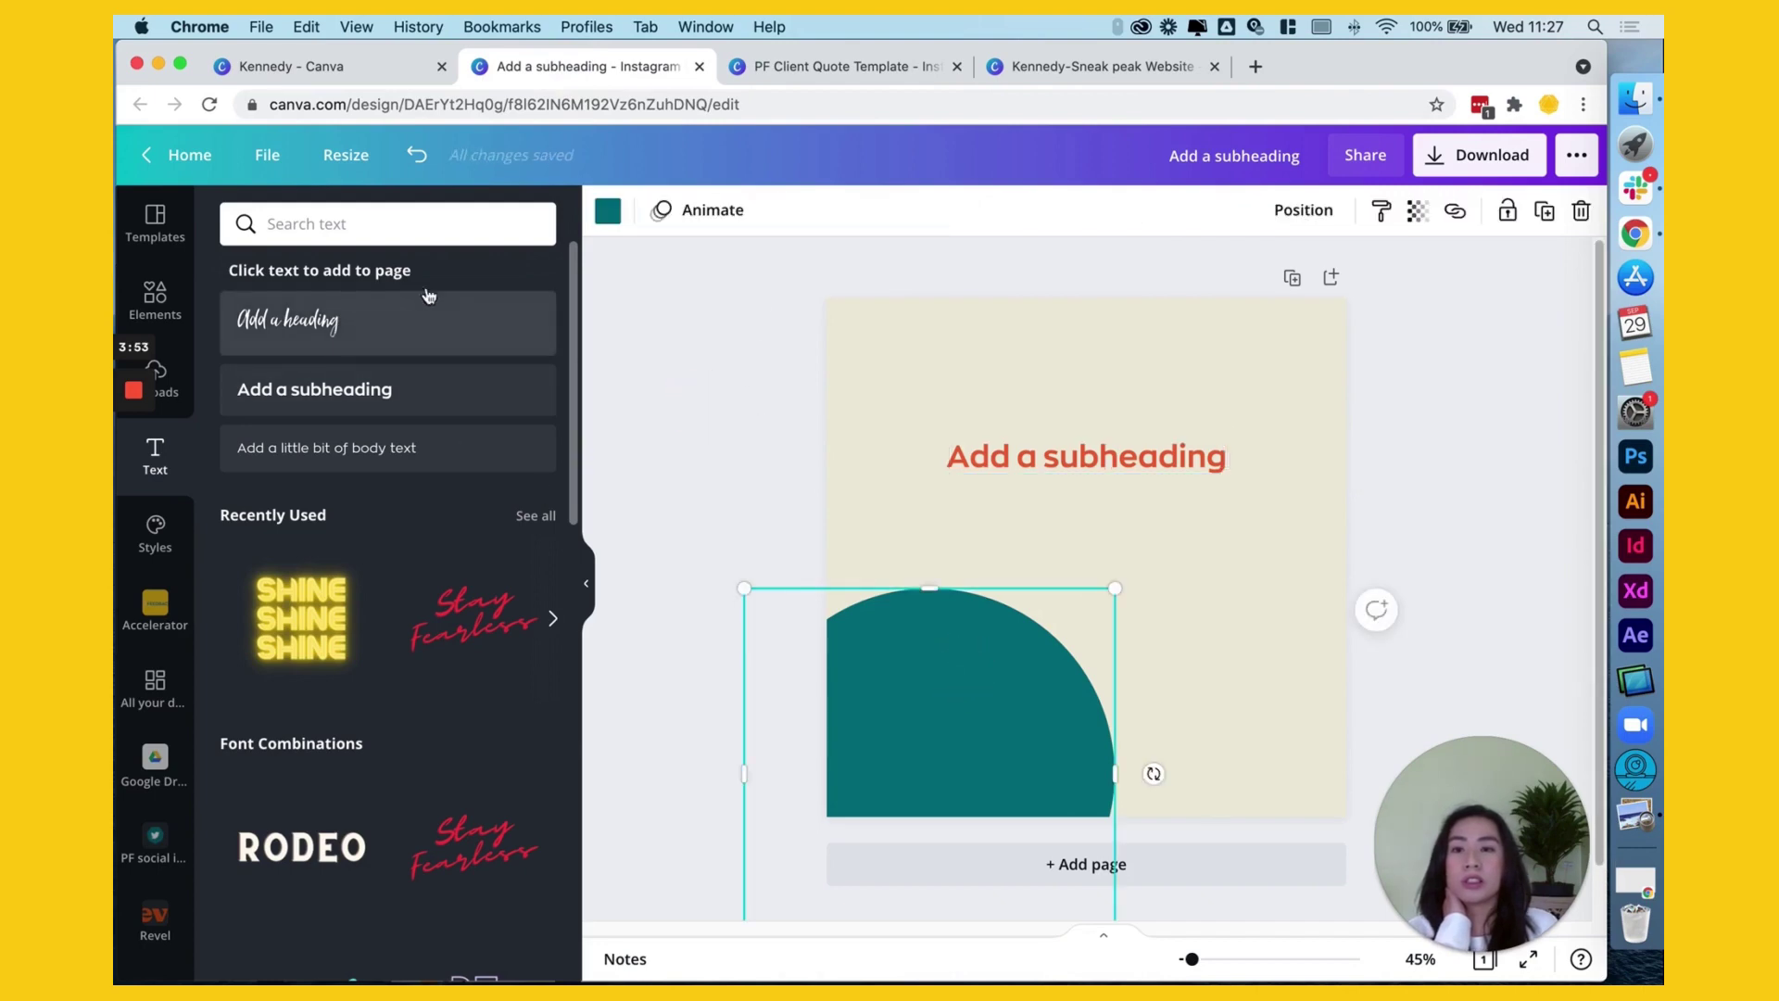
pyautogui.click(608, 213)
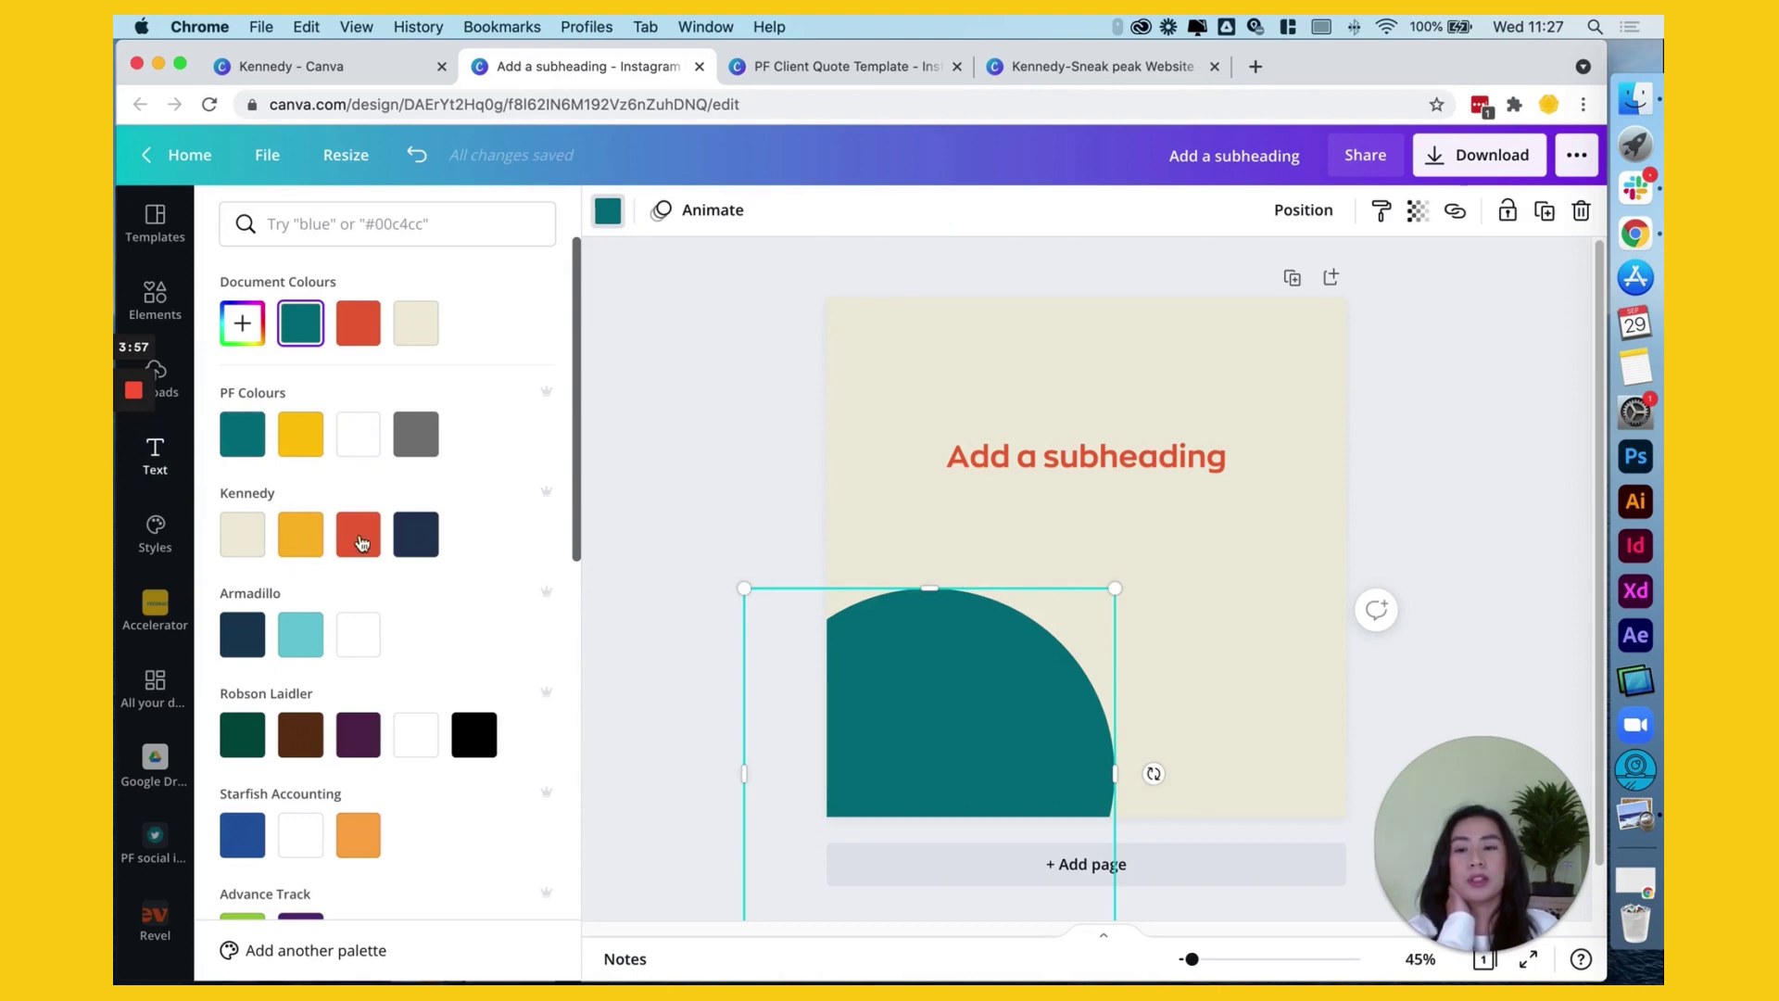
pyautogui.scroll(-10, 361, 825)
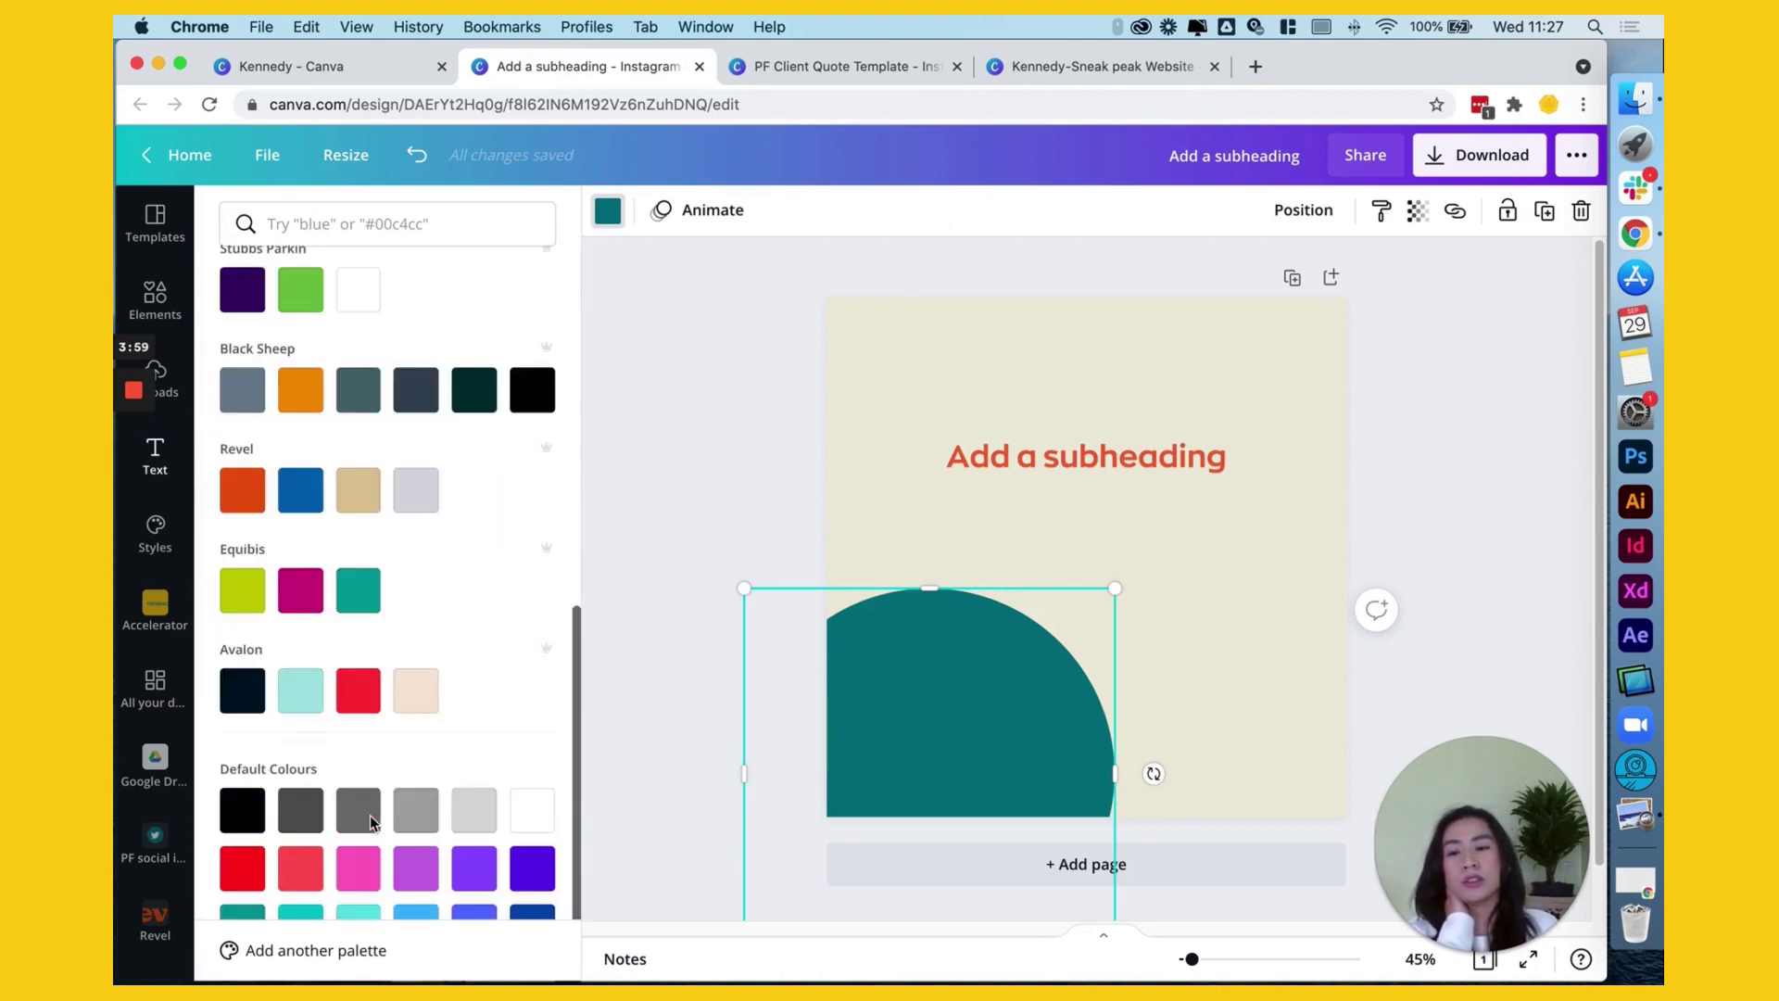
pyautogui.scroll(10, 369, 822)
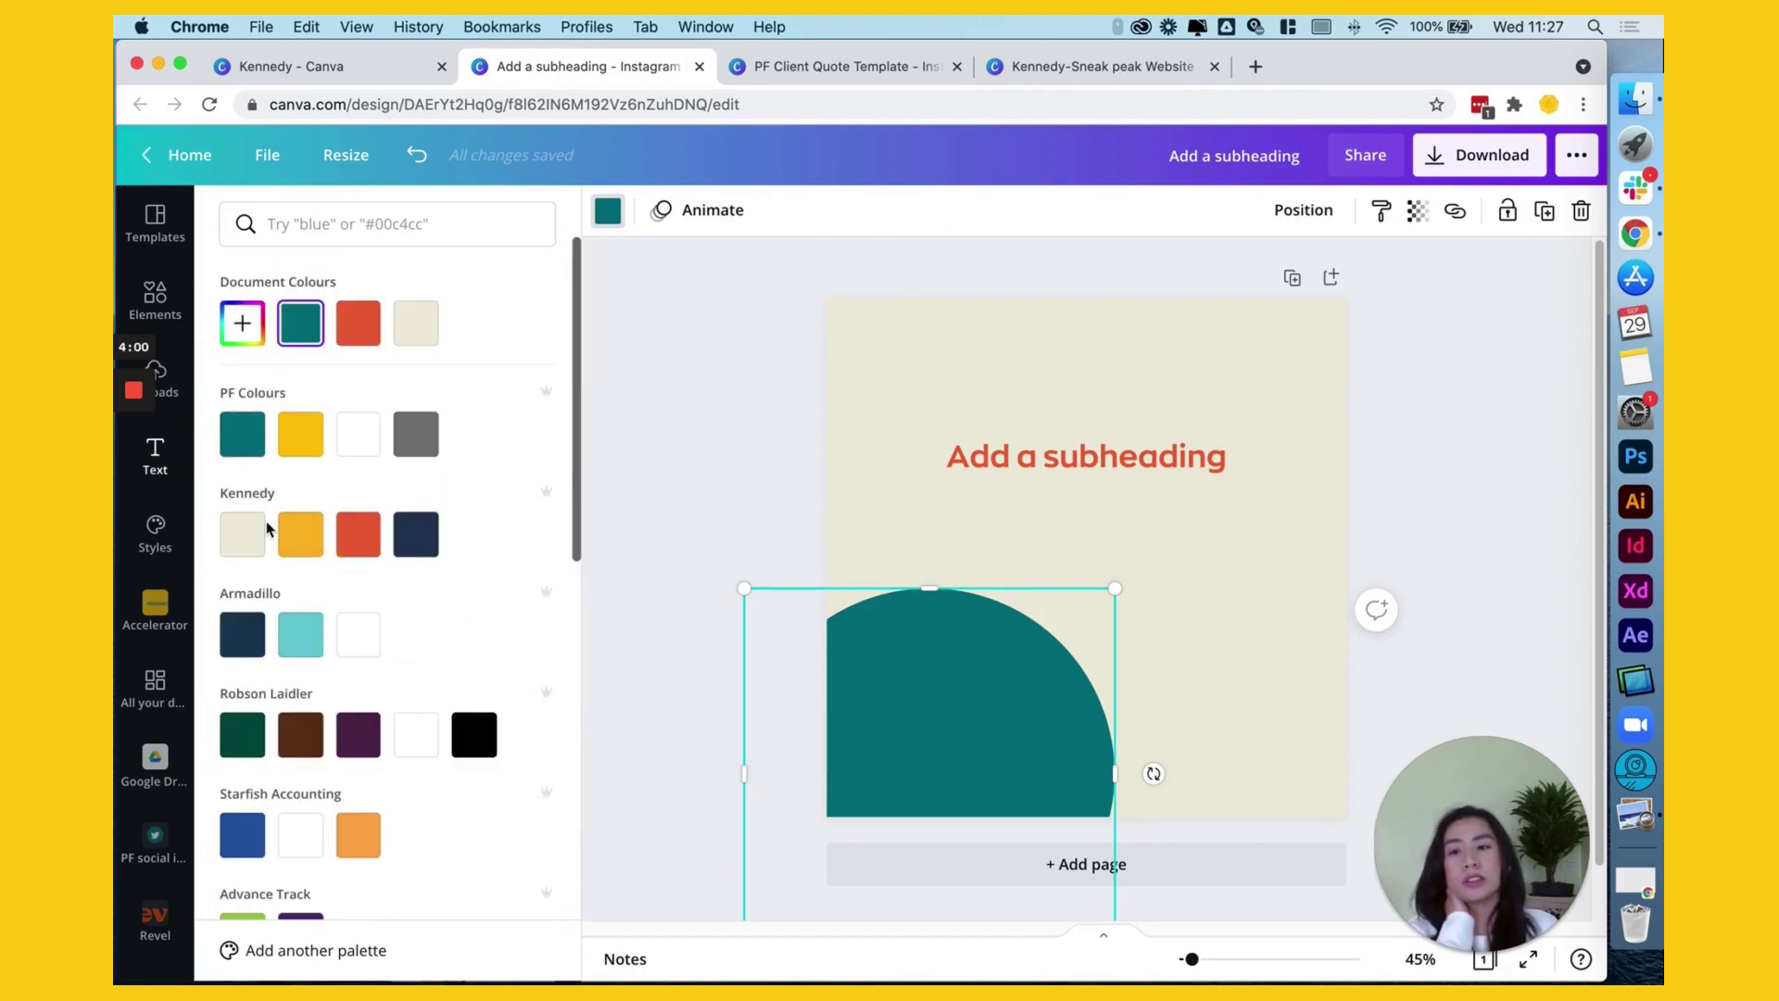
pyautogui.click(414, 534)
pyautogui.click(357, 534)
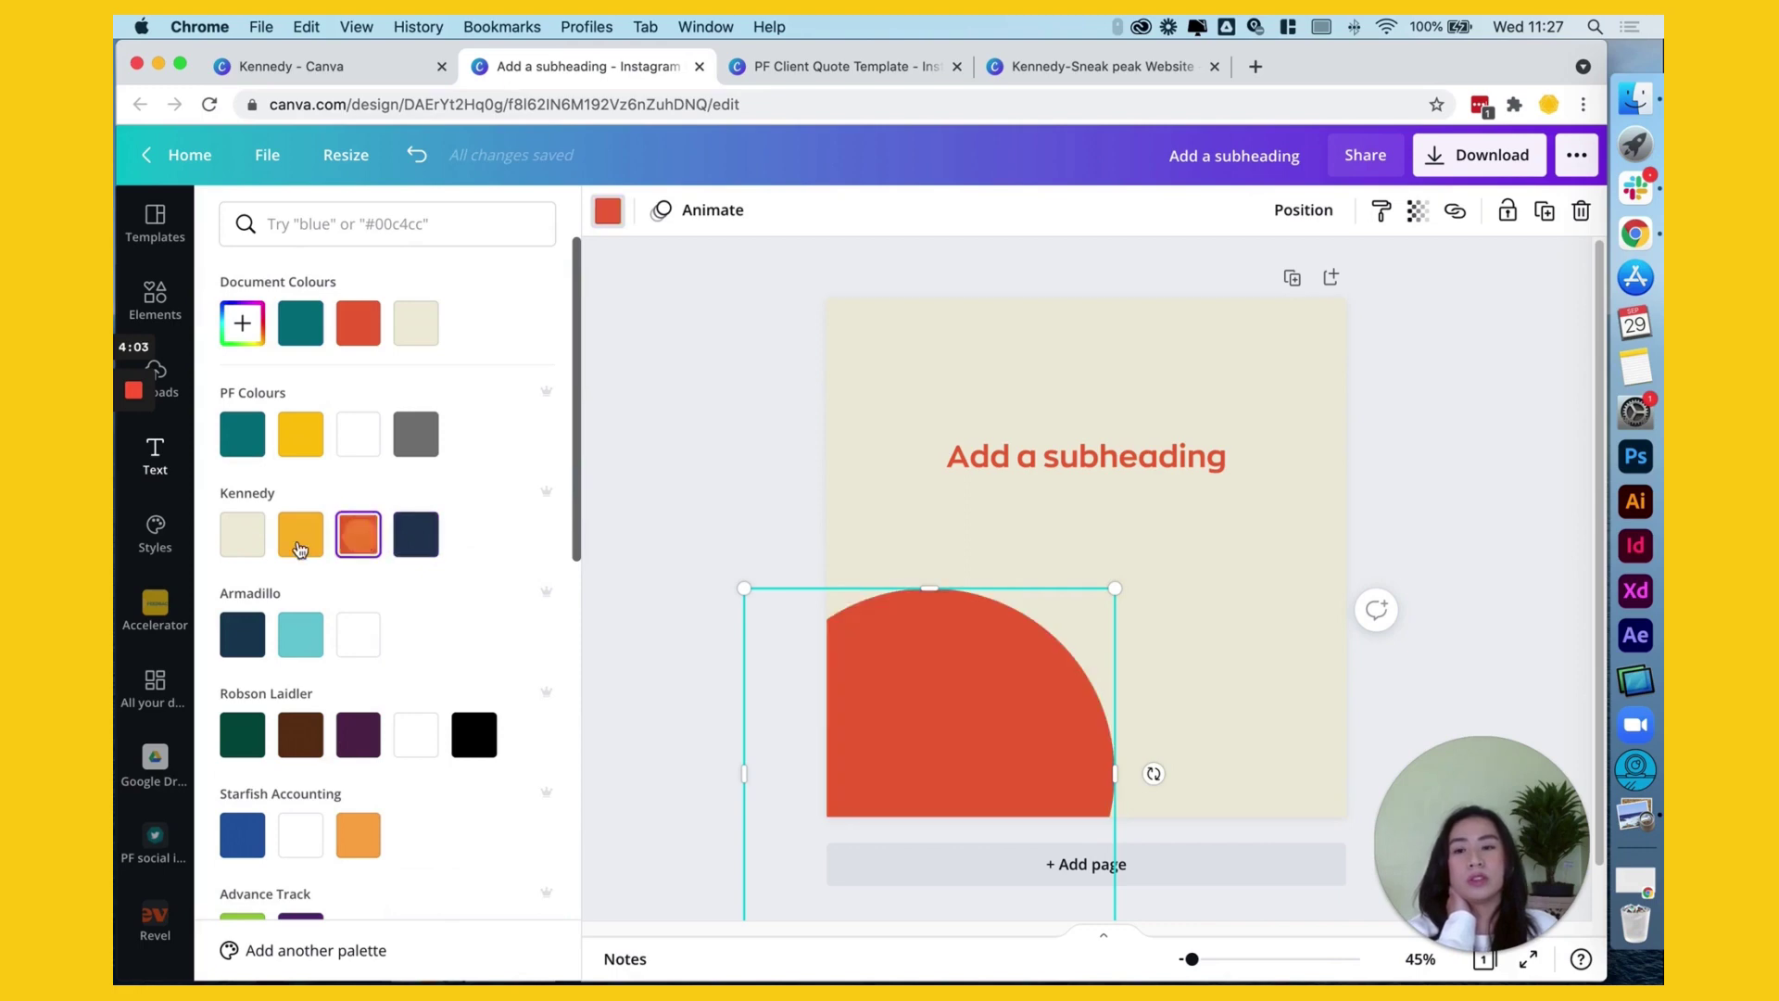
pyautogui.click(414, 533)
pyautogui.click(676, 516)
pyautogui.click(1409, 472)
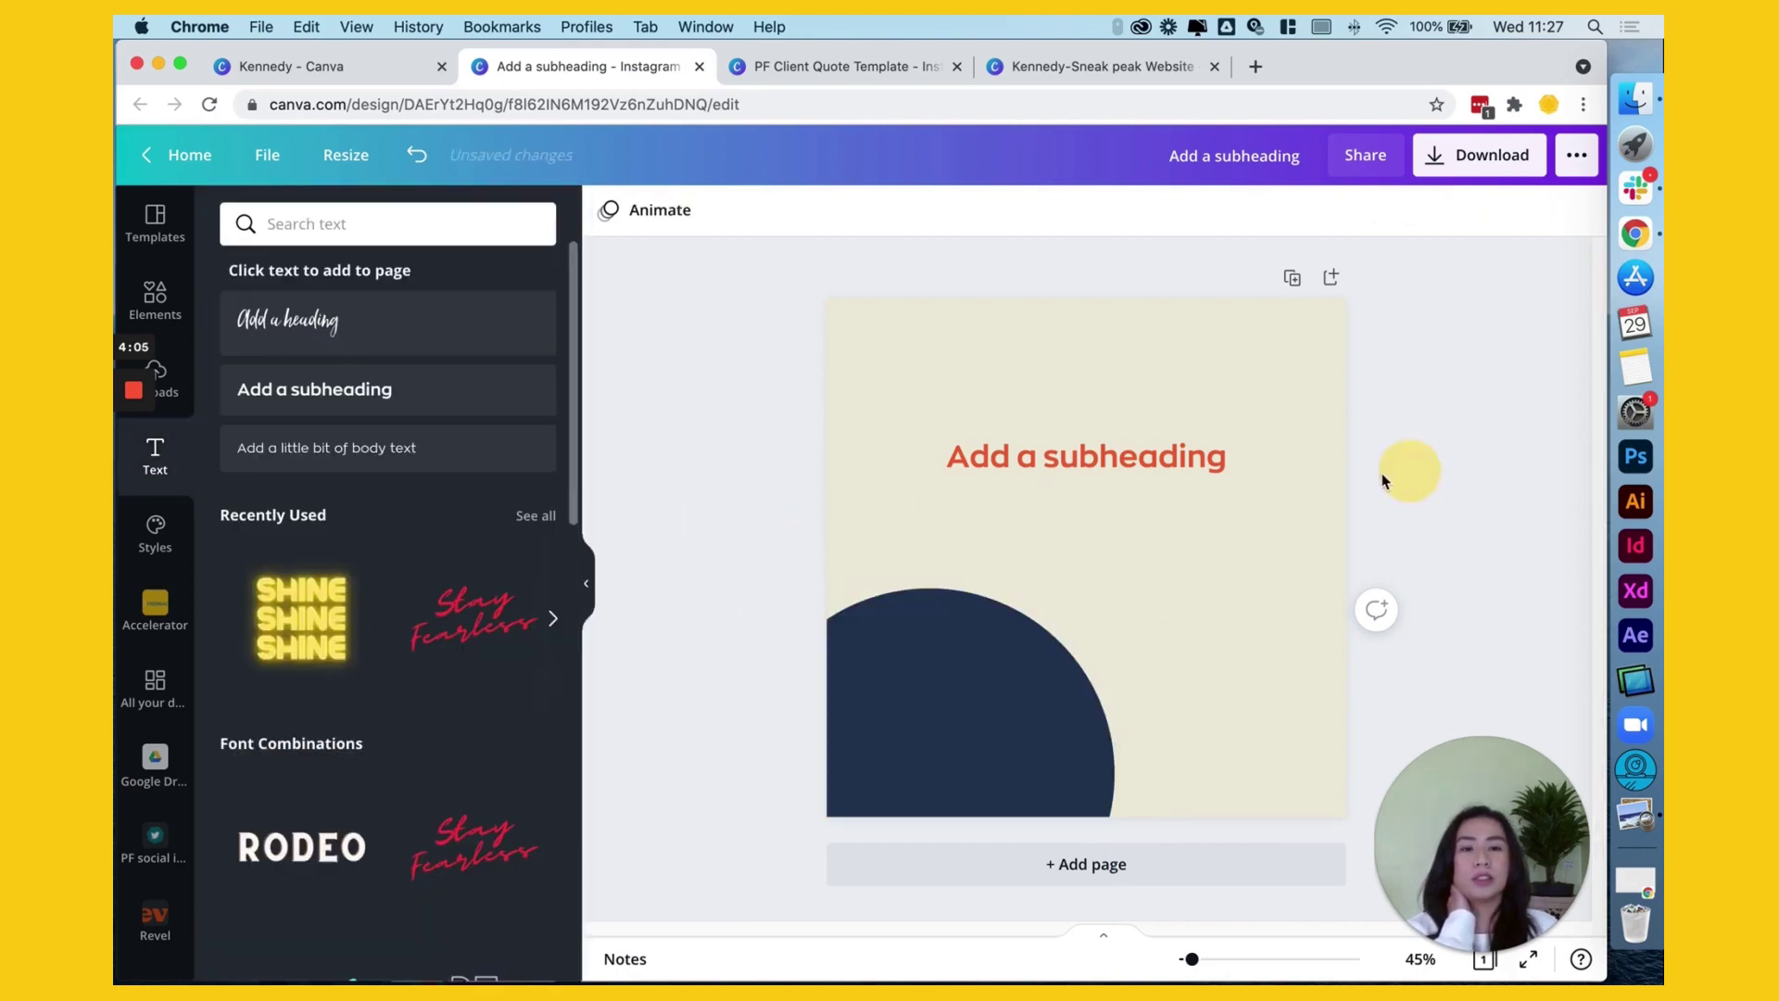
pyautogui.click(1209, 537)
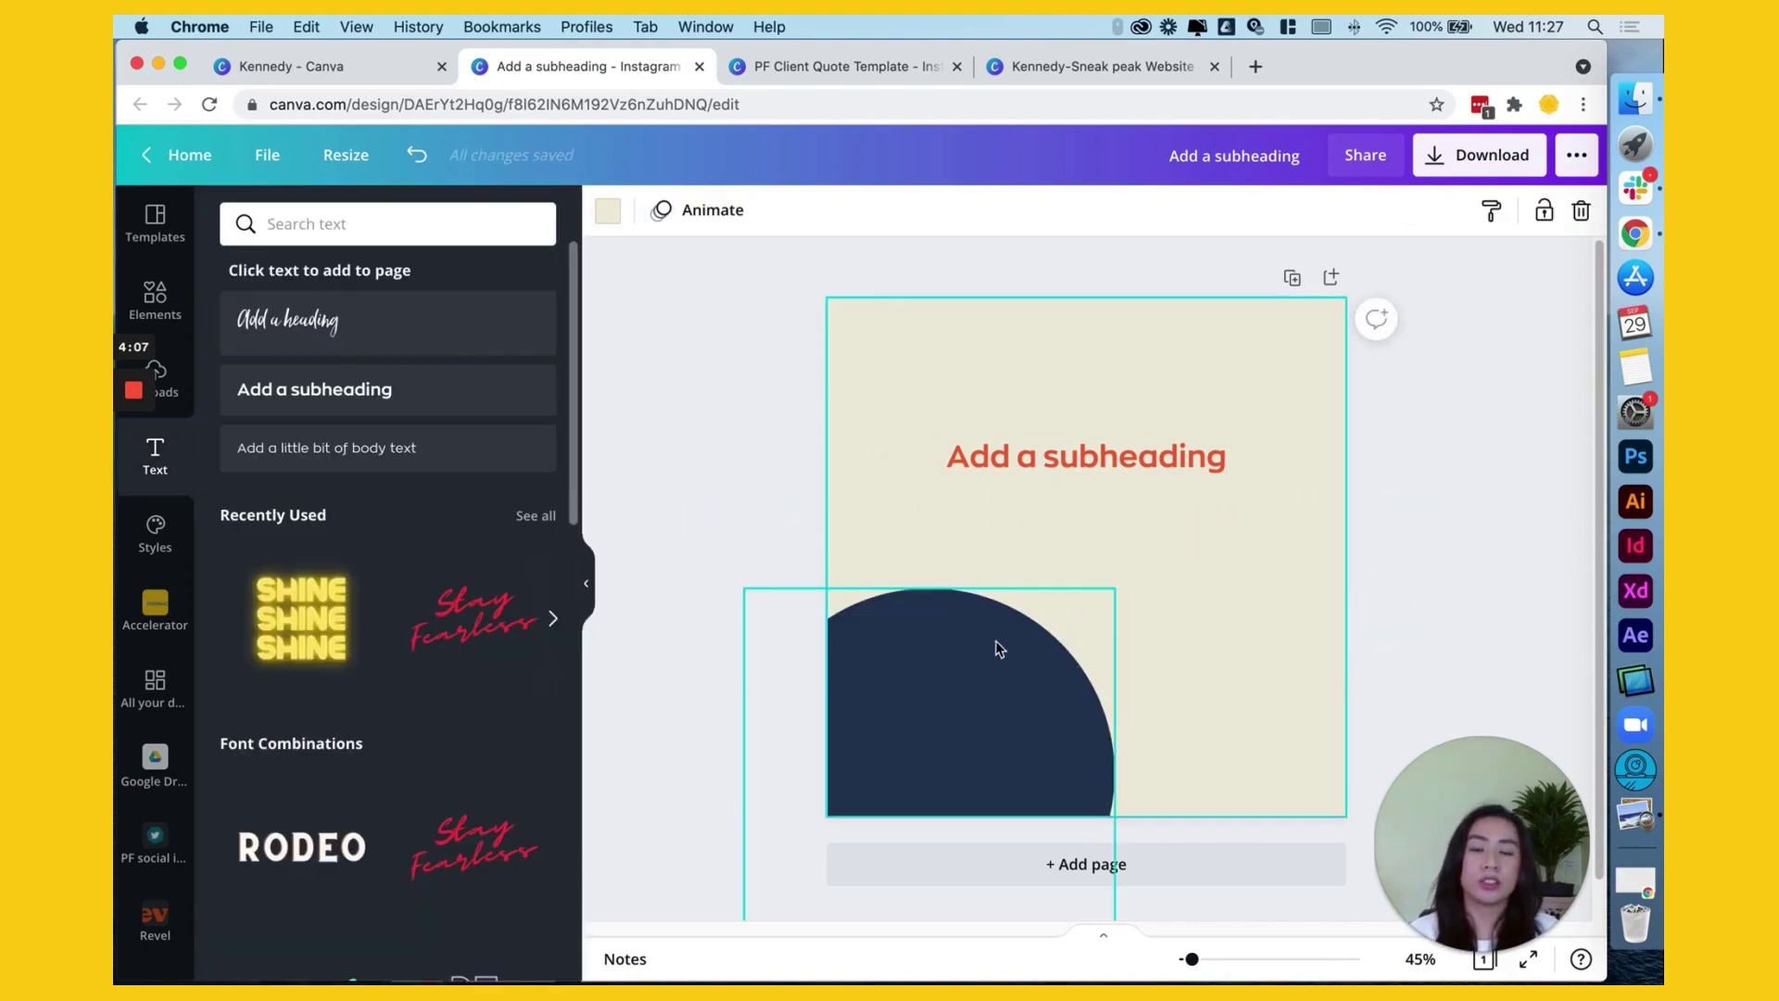
pyautogui.click(742, 365)
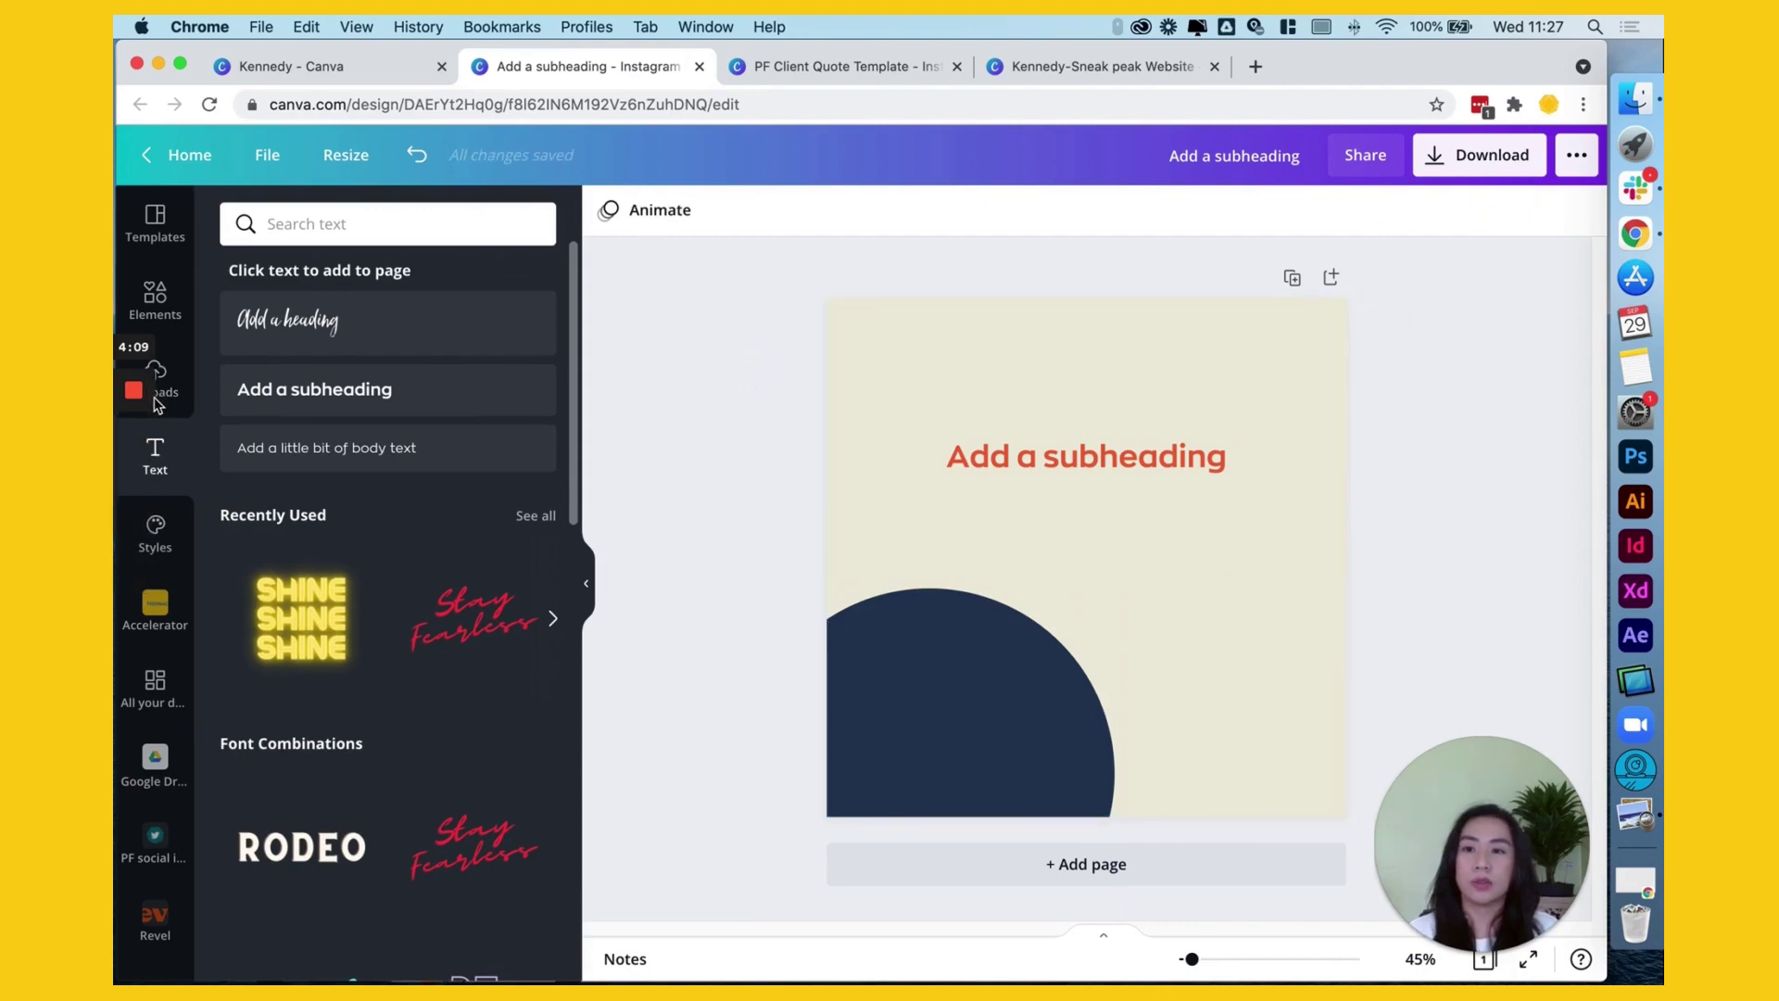